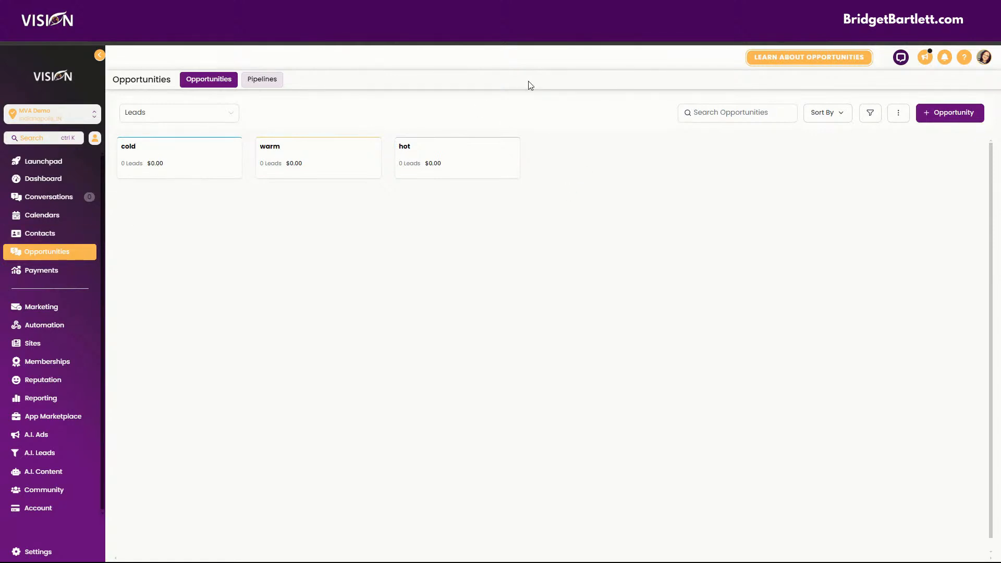
- Switch to the Vision agency website and examine its reseller features, the Starter, Plus and Unlimited plans, and the free joining options
left_click(208, 8)
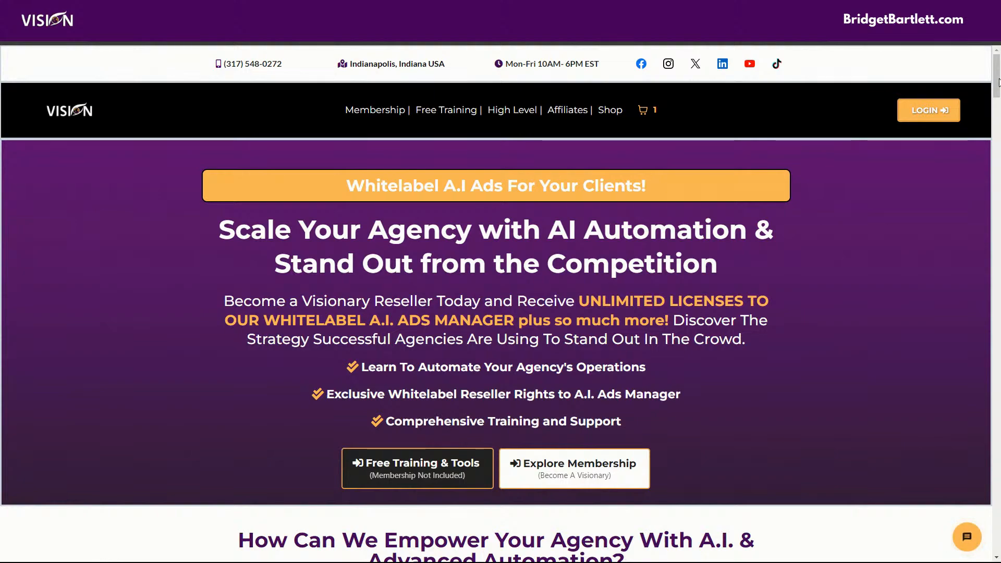
mouse_move(998, 84)
left_mouse_down()
mouse_move(995, 123)
mouse_move(995, 99)
left_mouse_up()
scroll(863, 208, "up", 2)
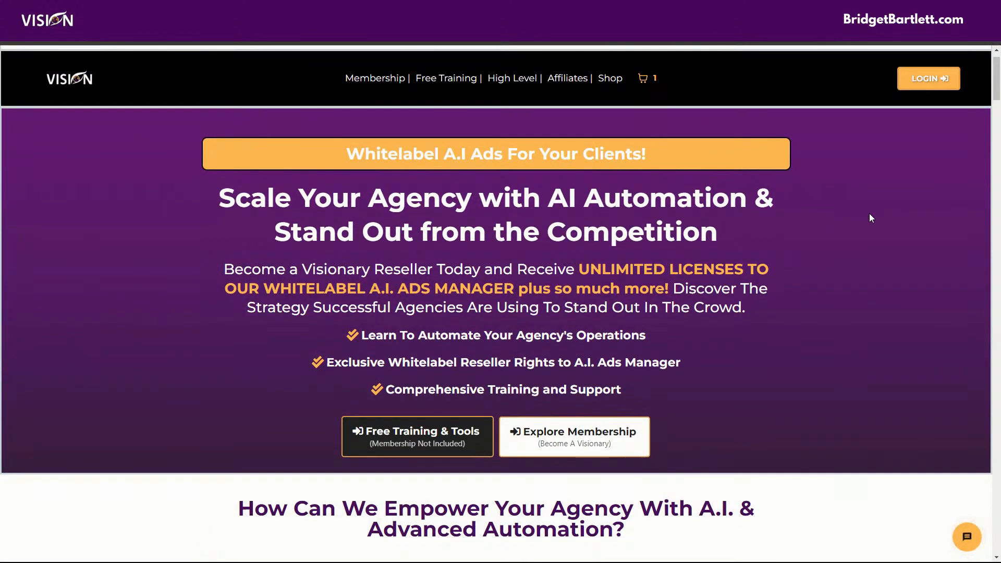
scroll(889, 214, "down", 1)
scroll(891, 214, "down", 1)
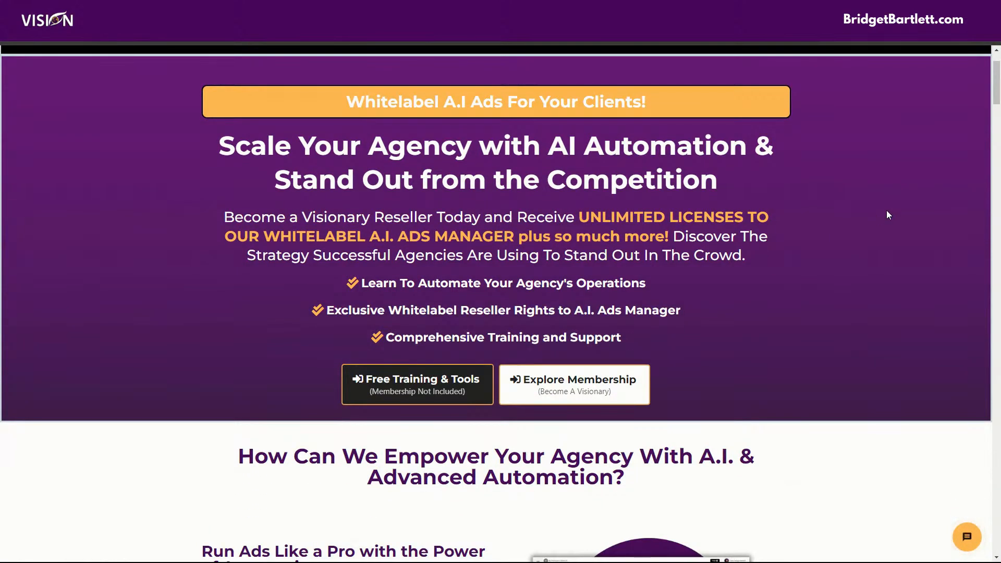
scroll(883, 214, "down", 10)
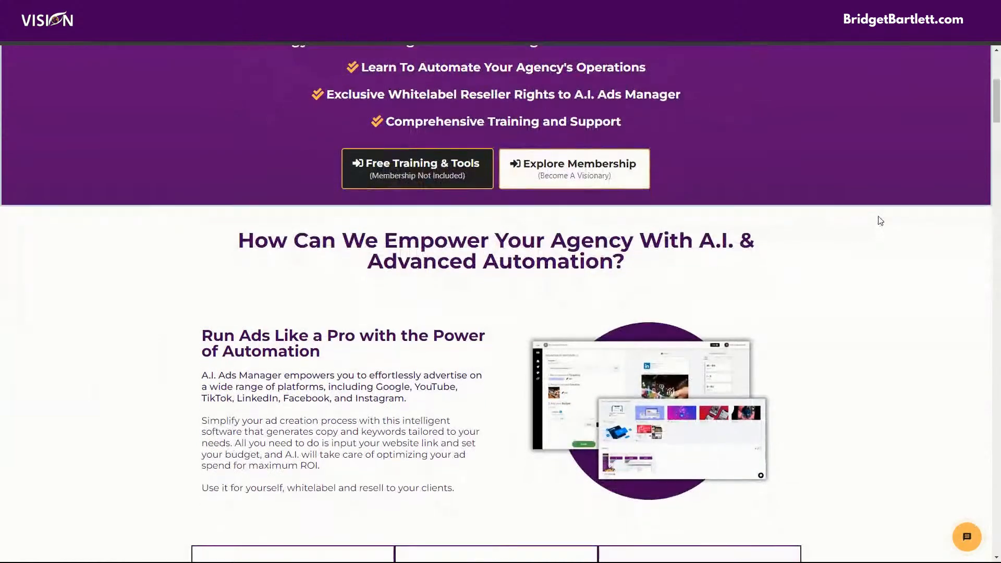
scroll(881, 219, "up", 10)
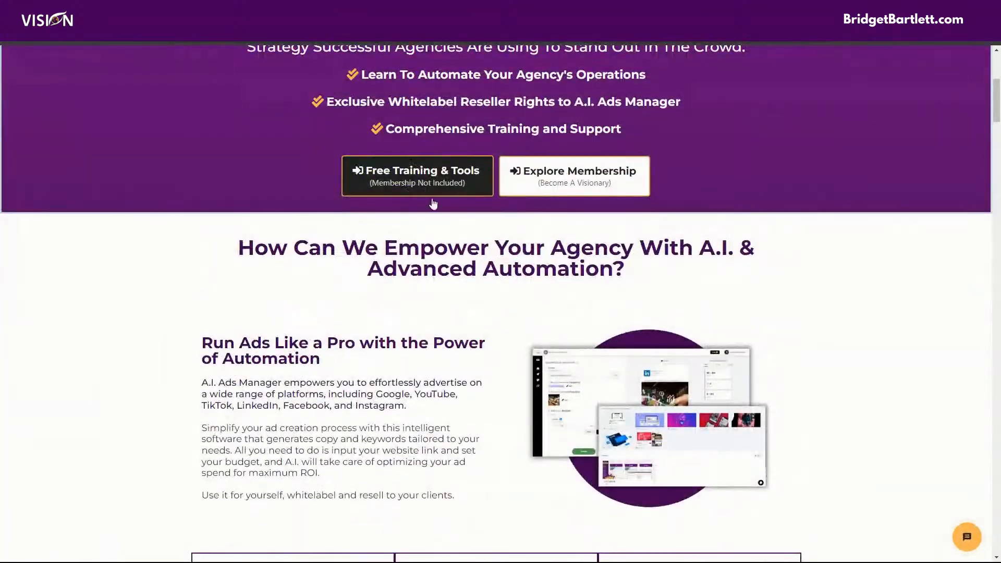
left_click_drag(992, 109, 996, 166)
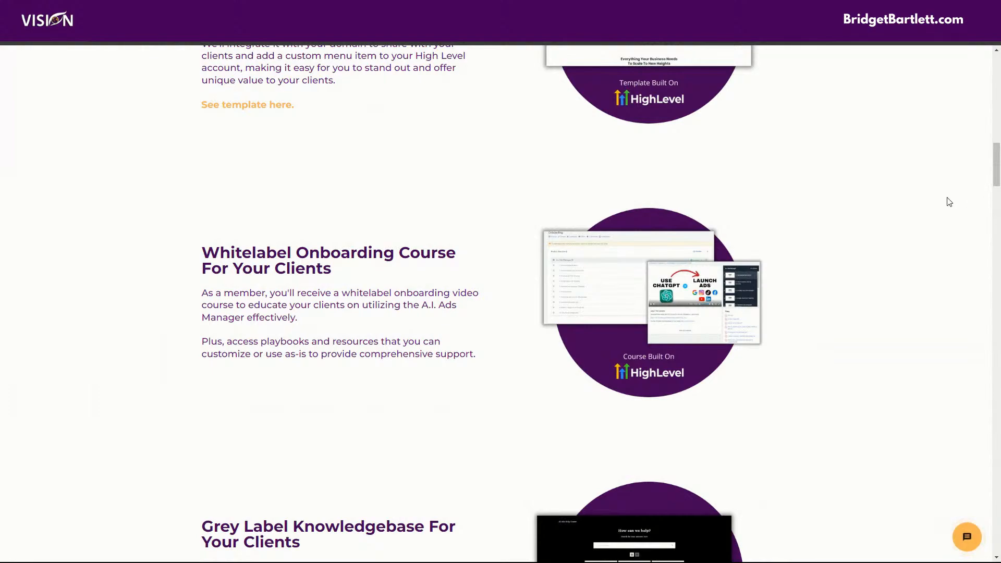
scroll(928, 266, "down", 5)
scroll(926, 264, "down", 5)
scroll(913, 255, "up", 15)
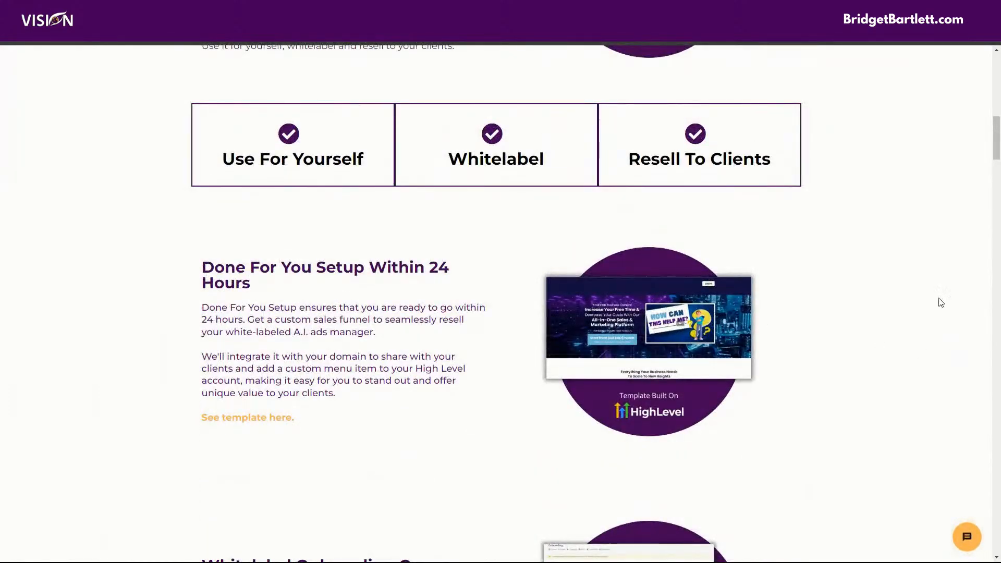
left_click_drag(997, 145, 997, 479)
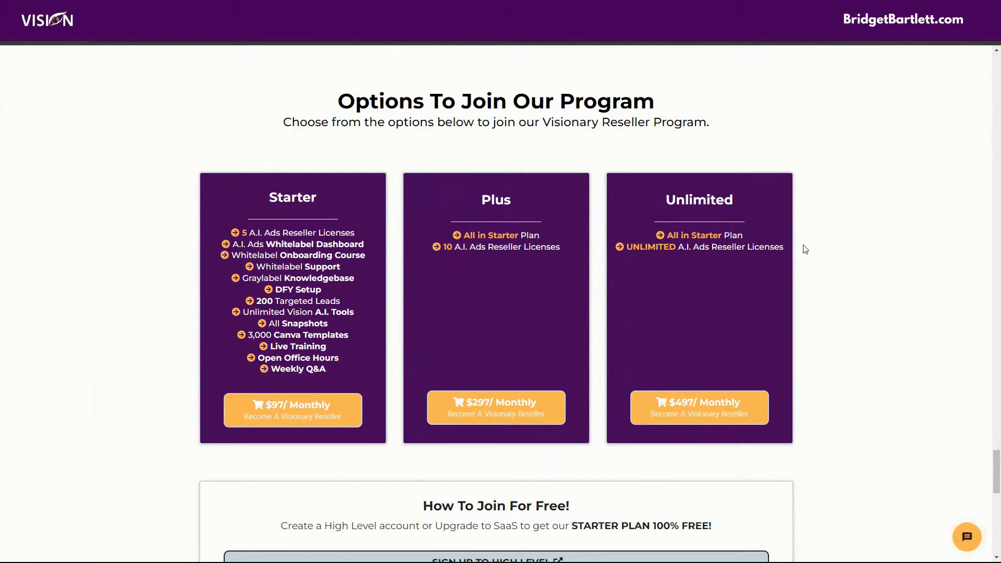
scroll(882, 246, "down", 2)
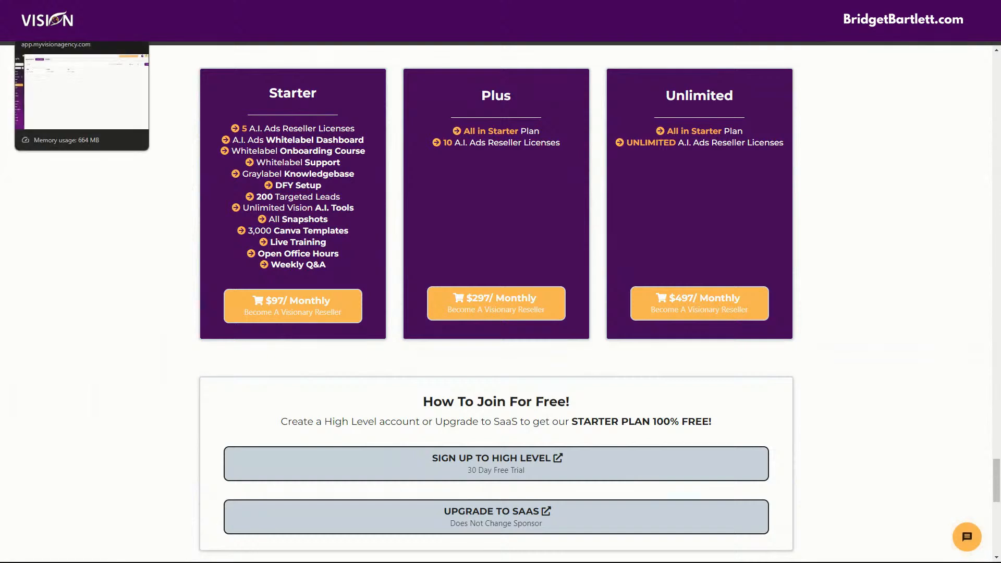
- Switch back to the Vision CRM and create a new automation workflow from scratch
left_click(63, 31)
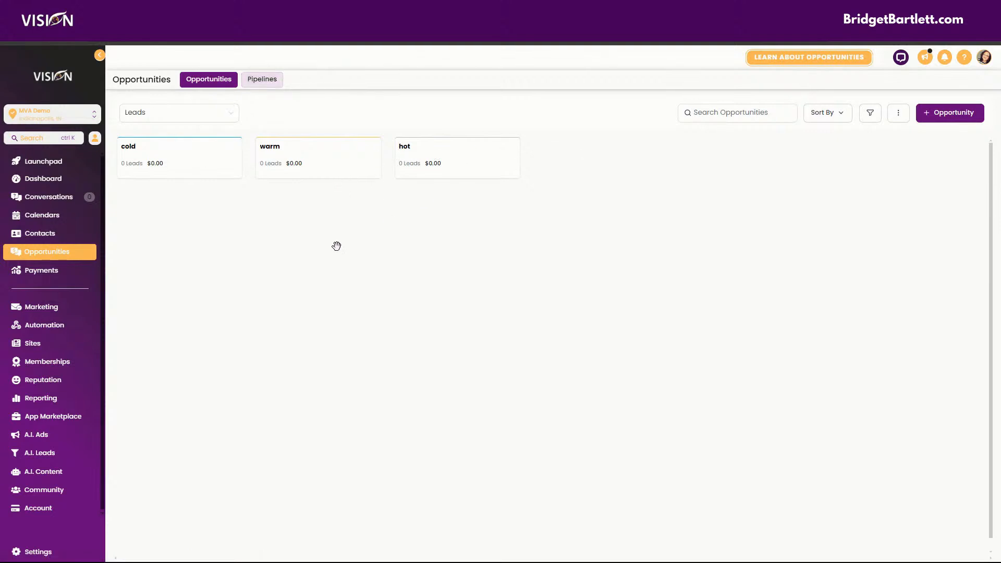
left_click(87, 332)
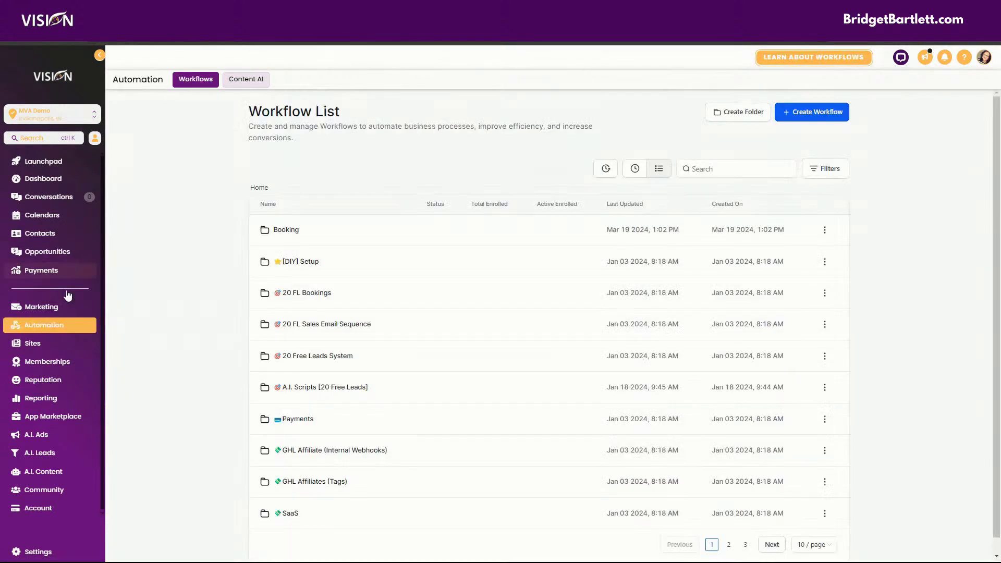
left_click(818, 114)
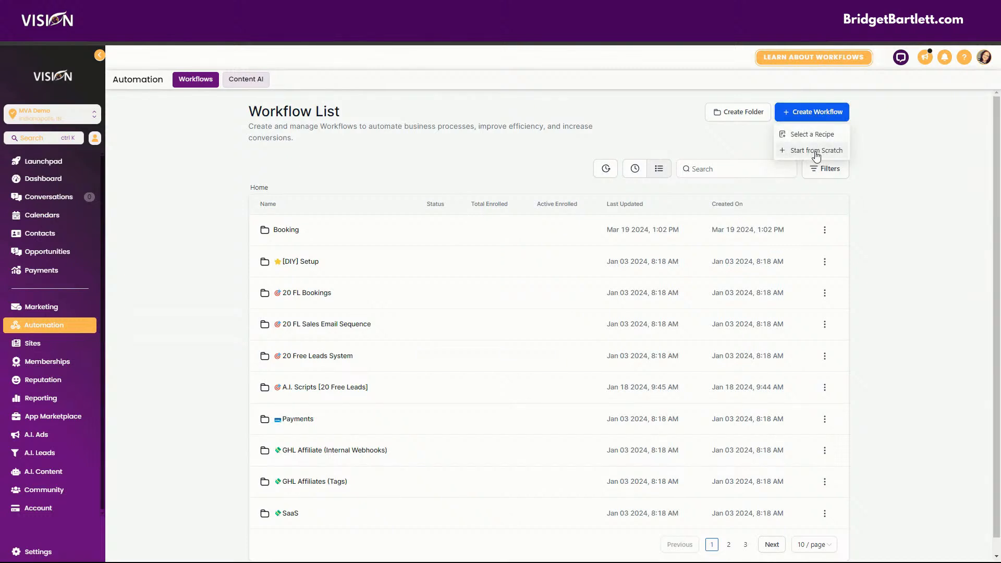
left_click(816, 151)
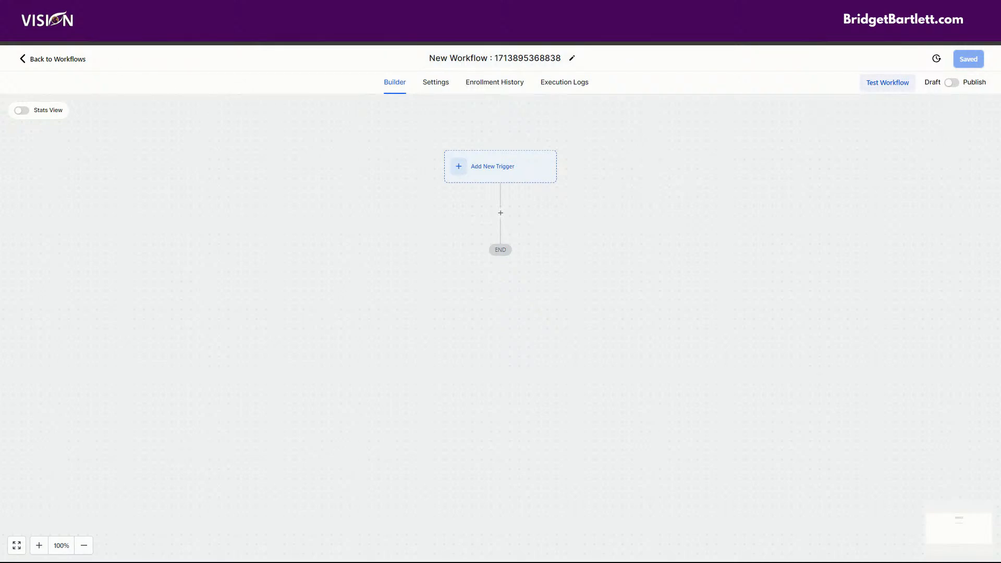
- Return to Opportunities and start creating a new pipeline
left_click(62, 11)
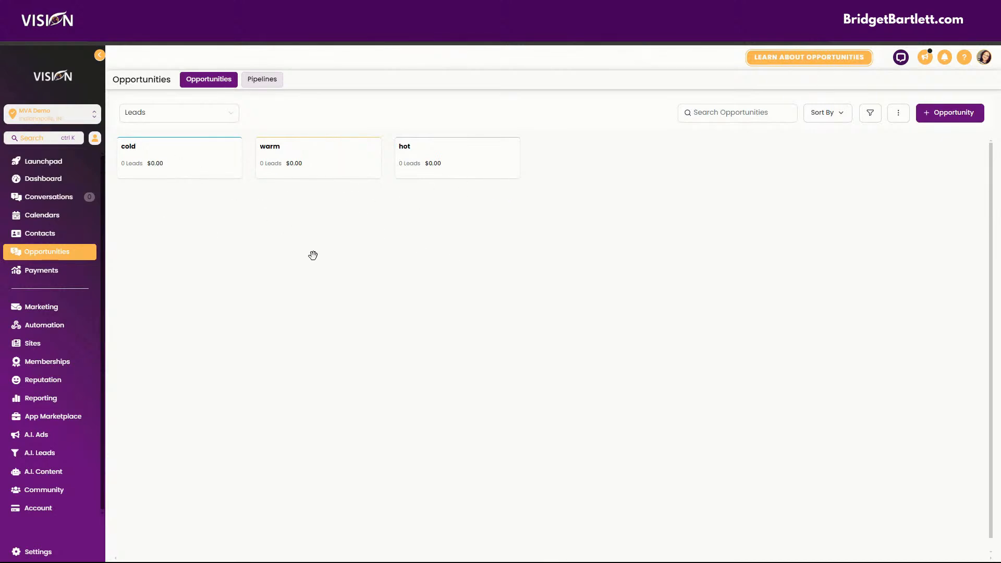
left_click(271, 83)
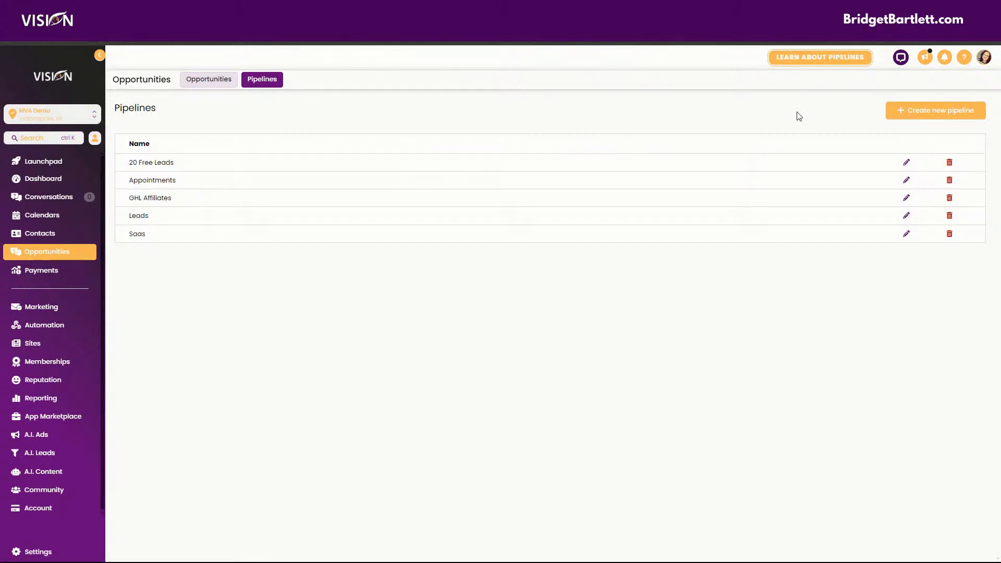
left_click(923, 115)
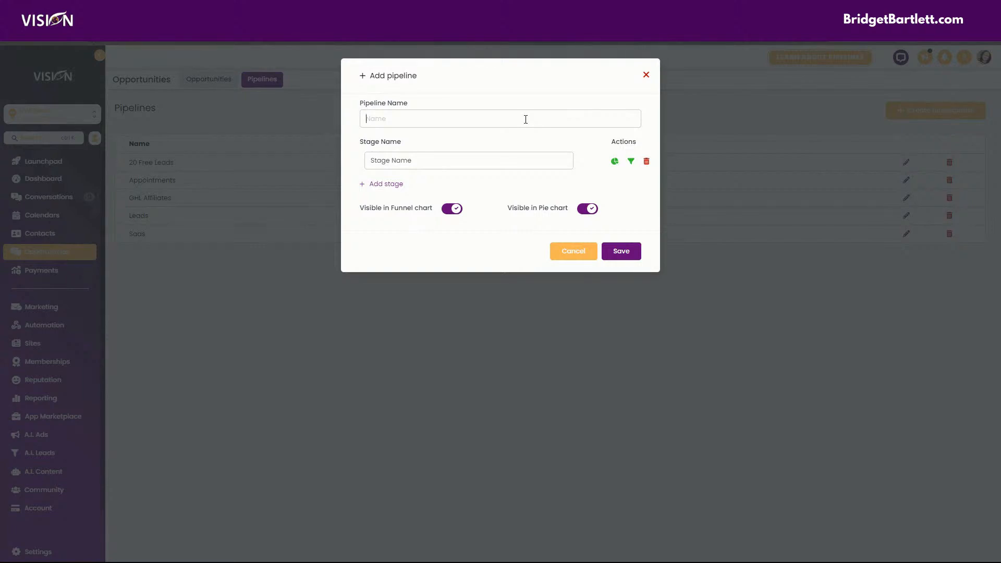
type("Leads")
left_click(455, 158)
type("Cold")
- Name the new pipeline Onboarding and its first stage Submitted
left_click_drag(398, 118, 360, 125)
type("Cnboarding")
left_click_drag(409, 163, 370, 164)
type("Subn")
key("BackSpace")
type("mitted")
- Add the stages In Progress, Error and Complete to the Onboarding pipeline and save it
left_click(376, 185)
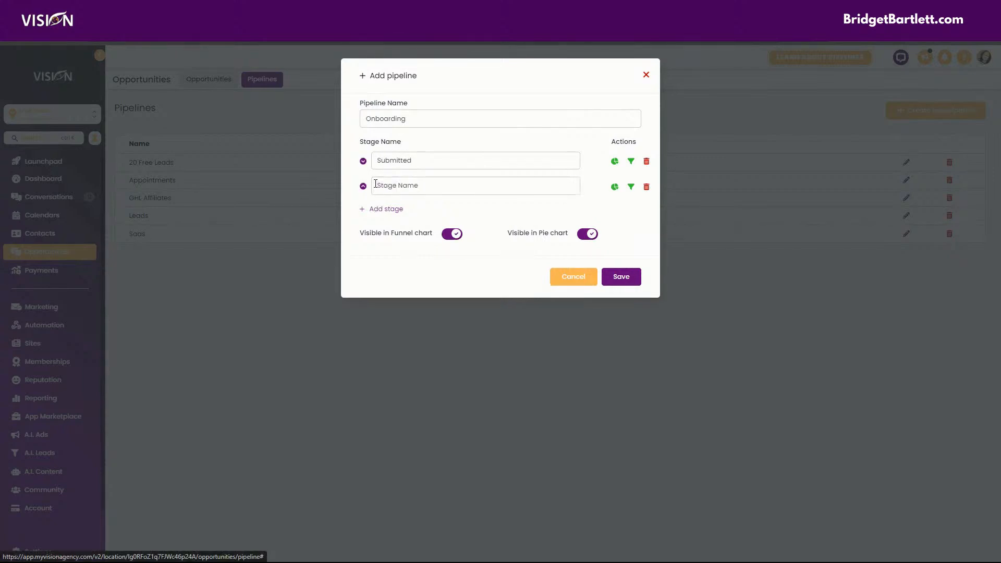
left_click(397, 185)
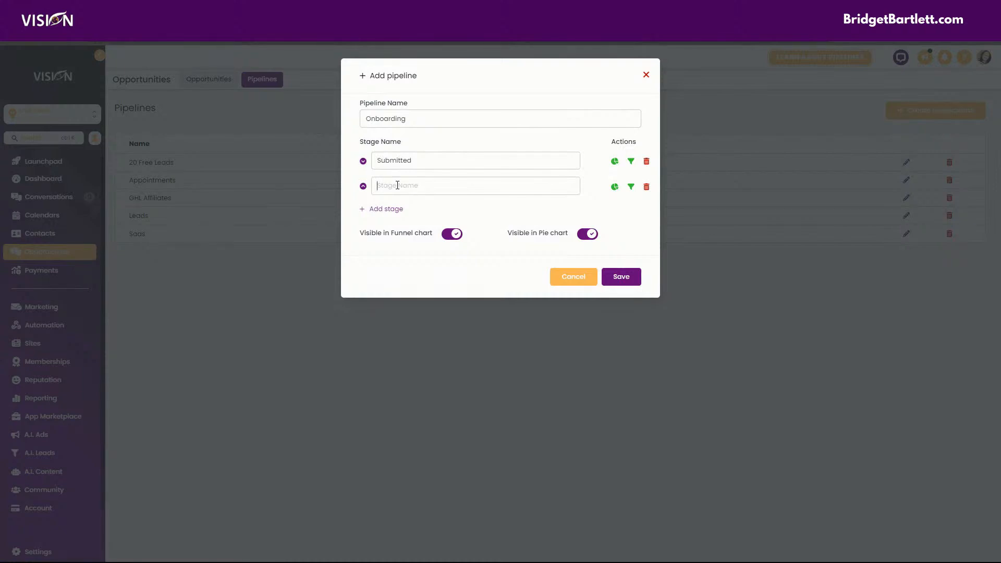
type("In Progress")
left_click(377, 210)
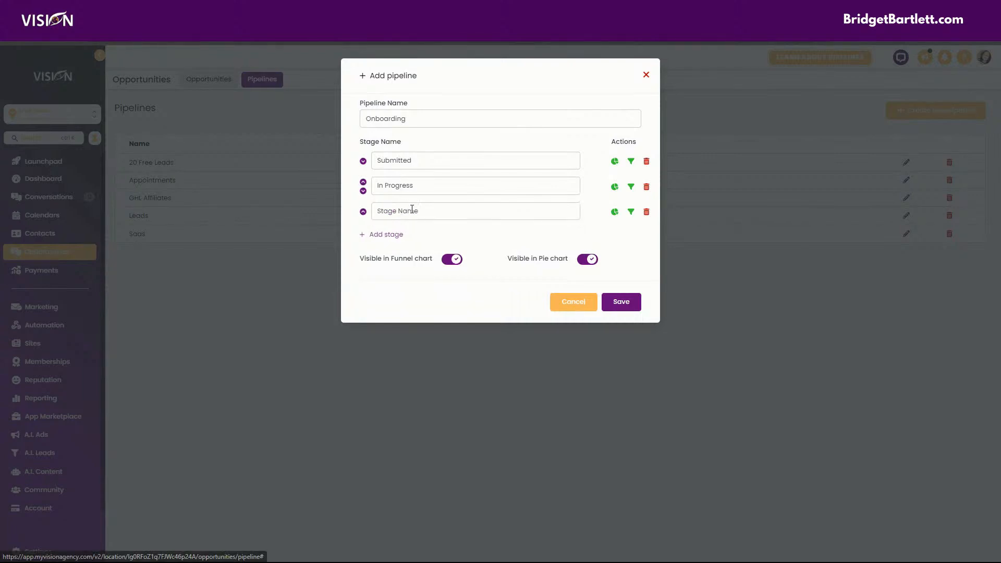
left_click(417, 212)
type("Error")
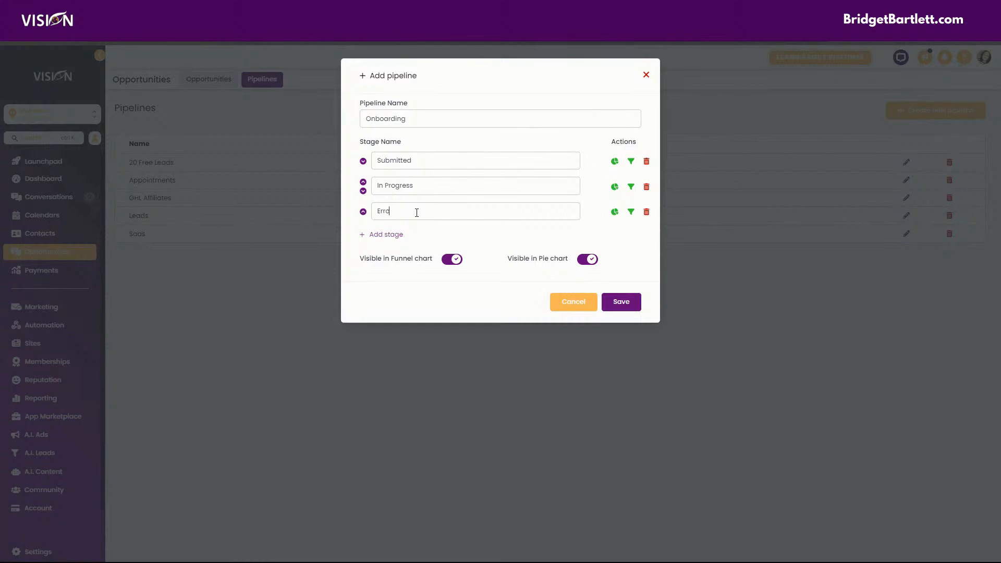
left_click(394, 238)
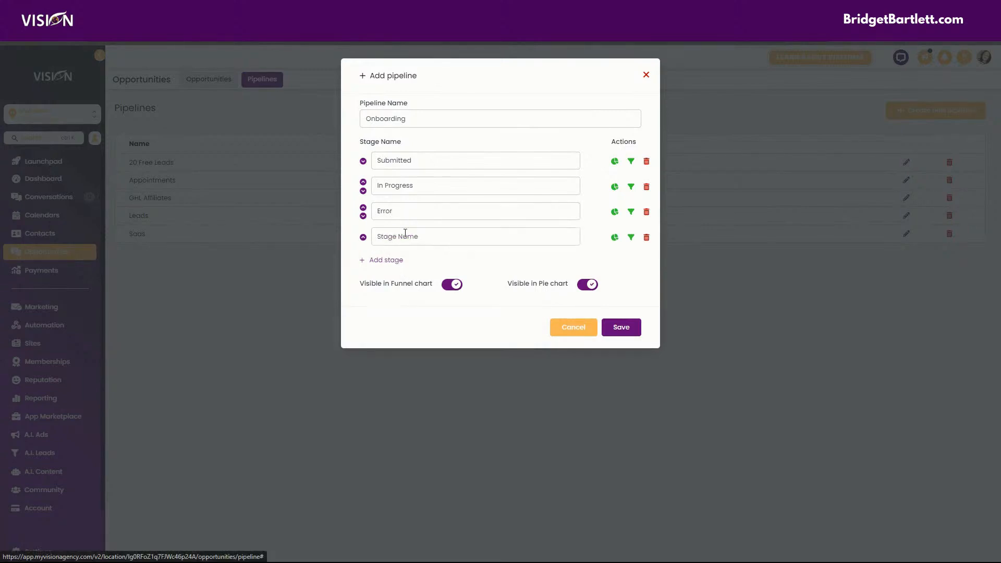
type("Complete")
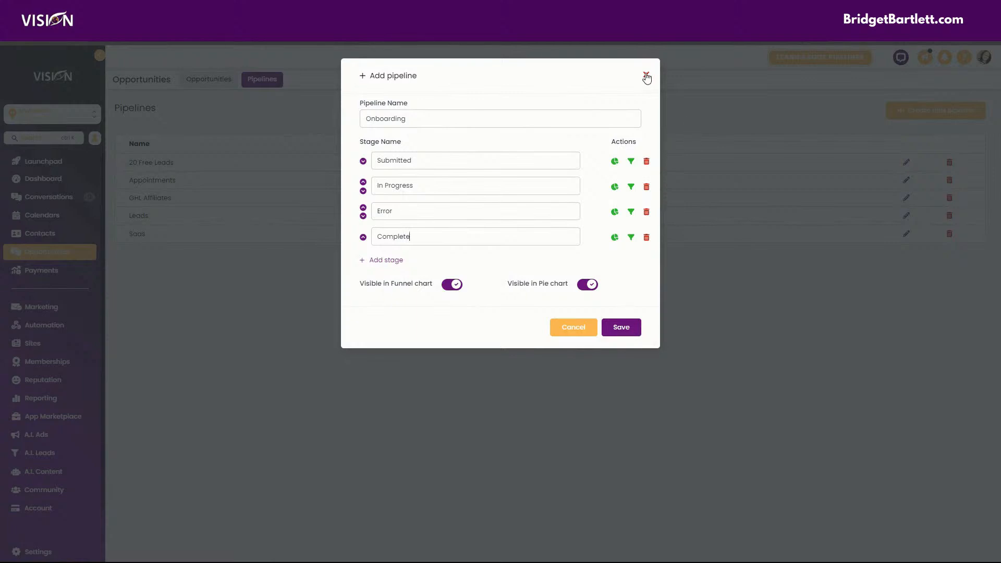
left_click_drag(646, 253, 642, 295)
left_click(631, 327)
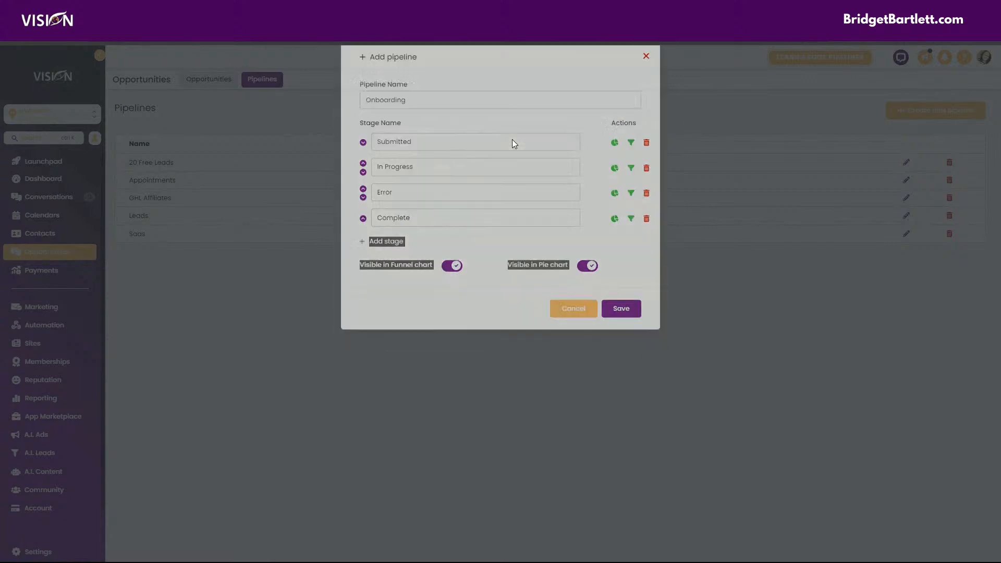
- Display the Onboarding pipeline's stages on the Opportunities board
left_click(54, 324)
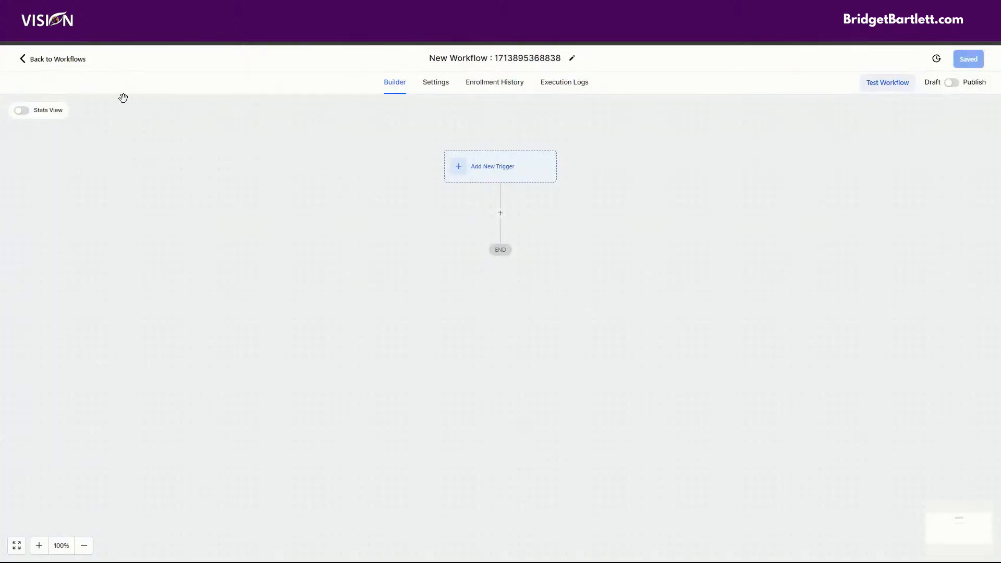
left_click(427, 61)
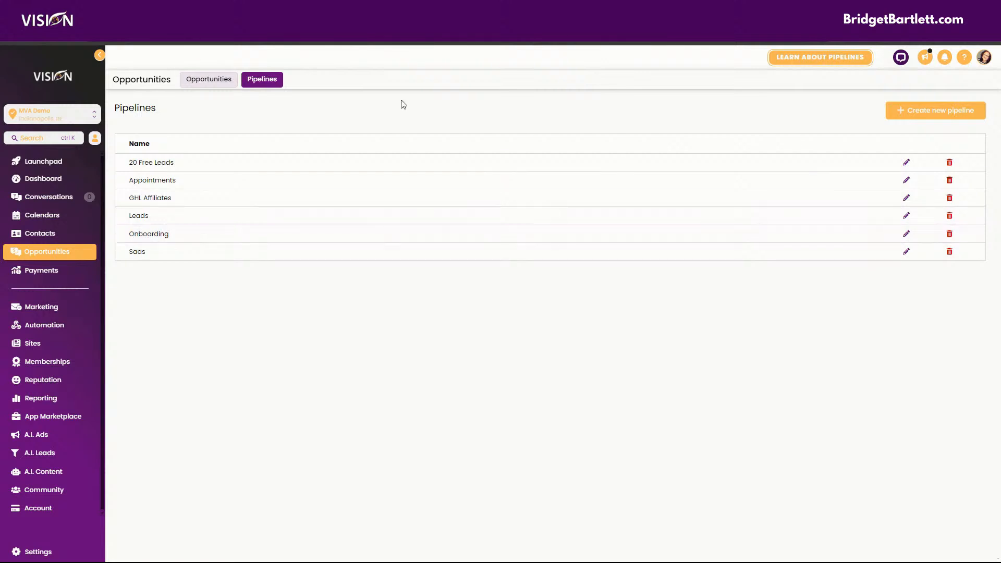
left_click(213, 84)
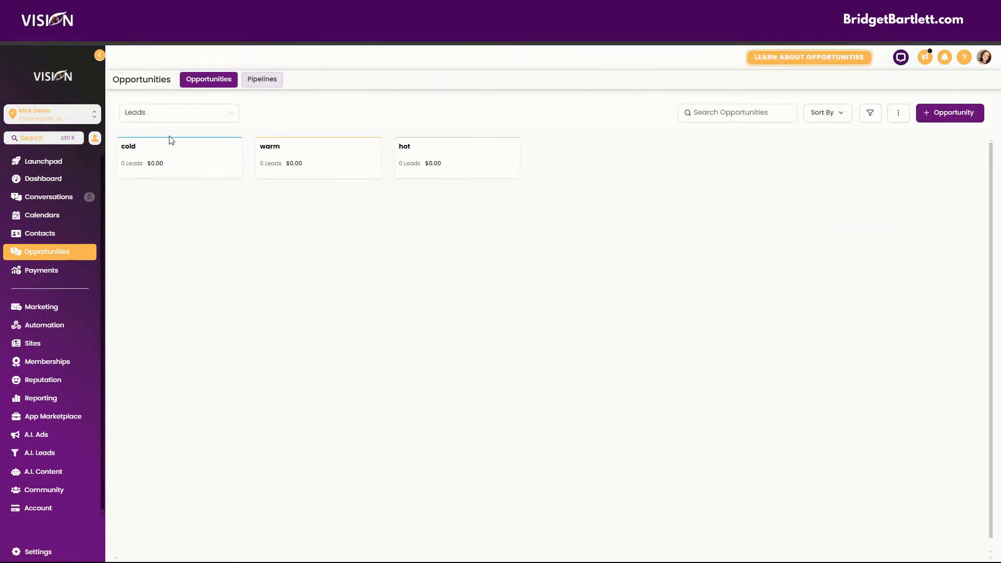
left_click(164, 116)
left_click(170, 202)
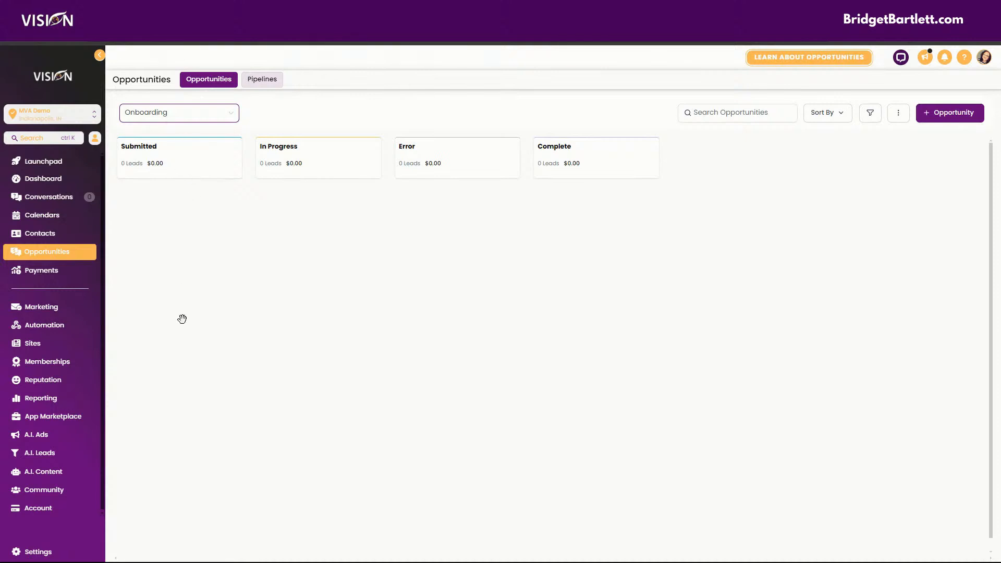
- Return to the new workflow and rename it Submitted Onboarding
left_click(339, 256)
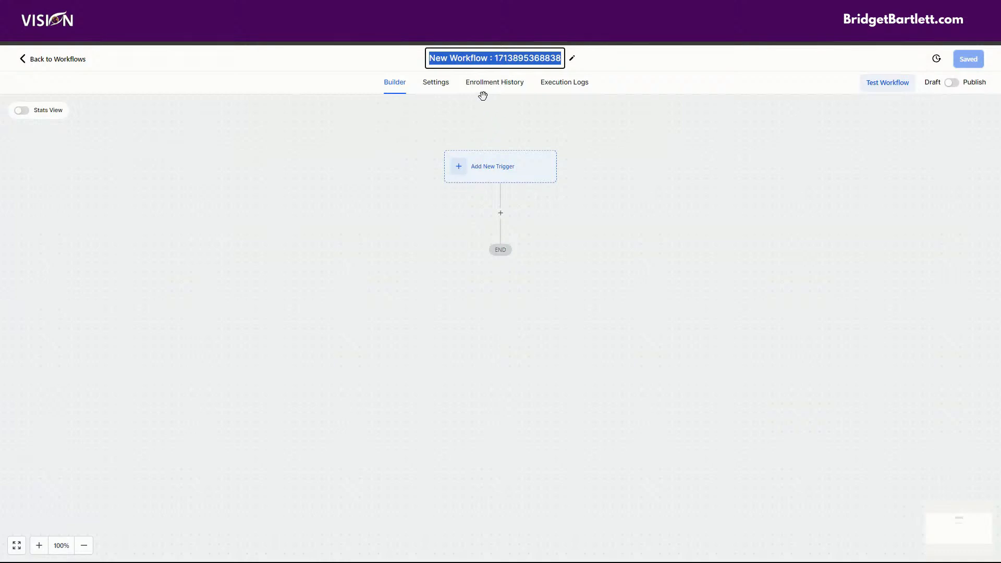
type("S")
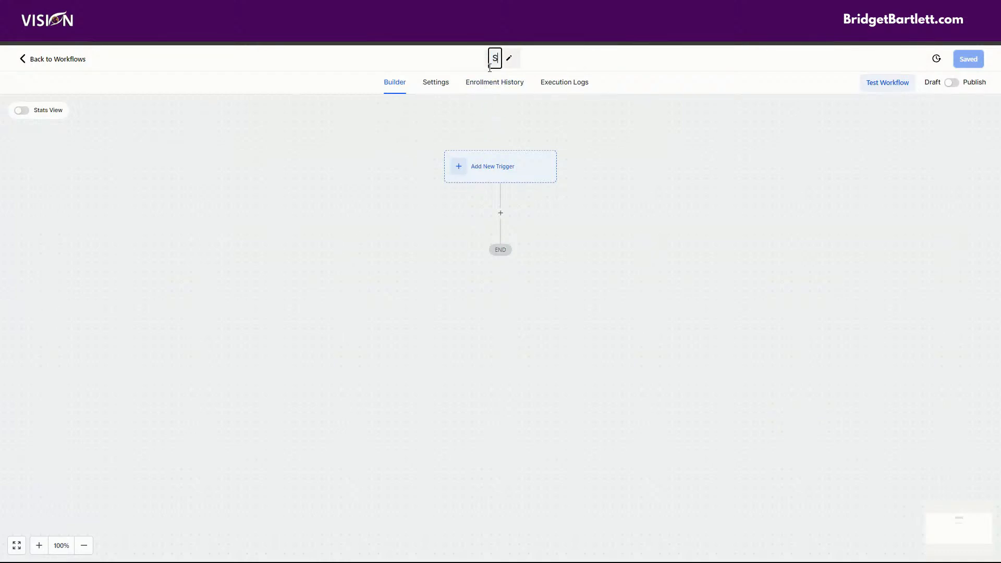
type("ubmitted O")
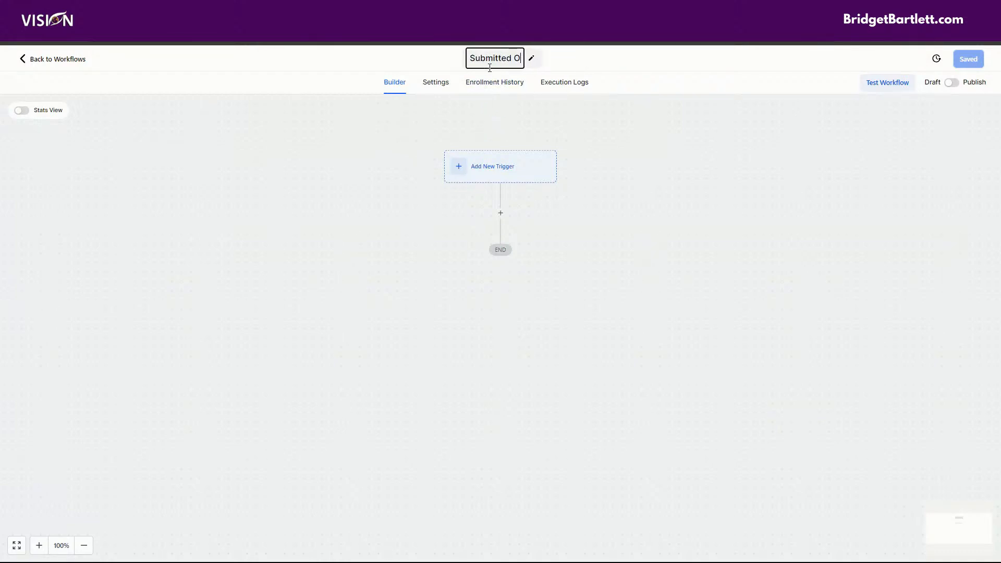
type("noard")
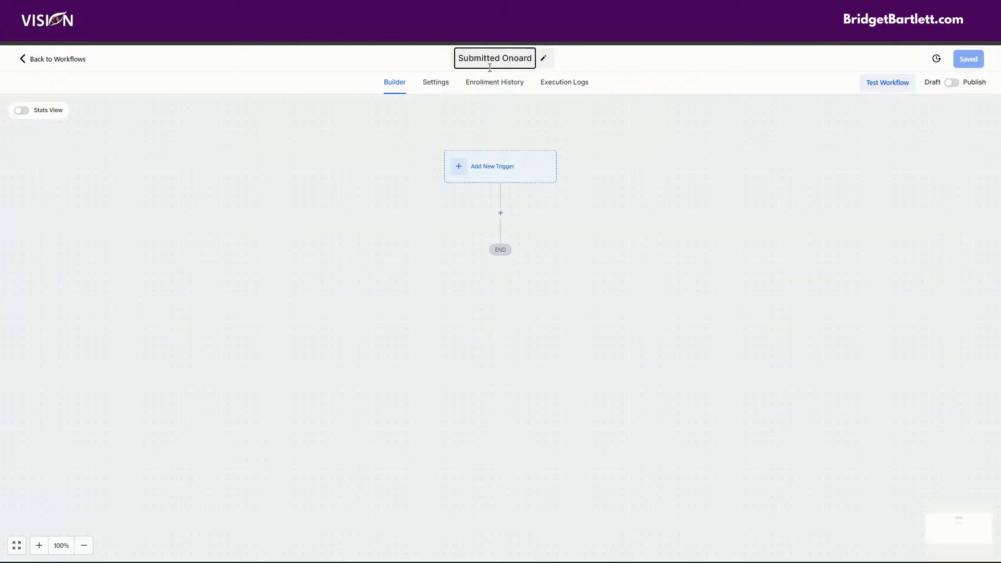
key("BackSpace")
key("BackSpace")
key("BackSpace")
key("BackSpace")
type("nboarding")
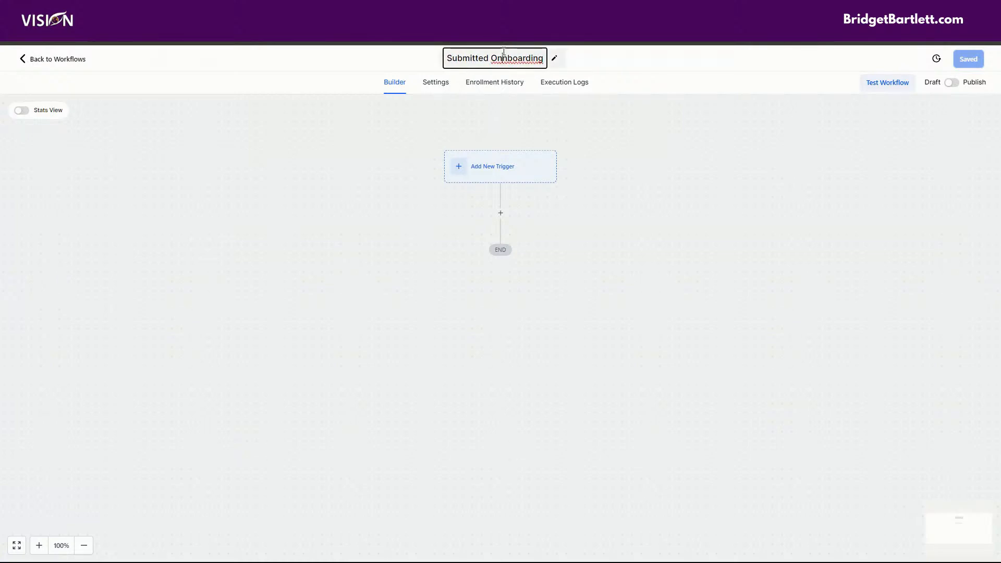
left_click(504, 50)
key("BackSpace")
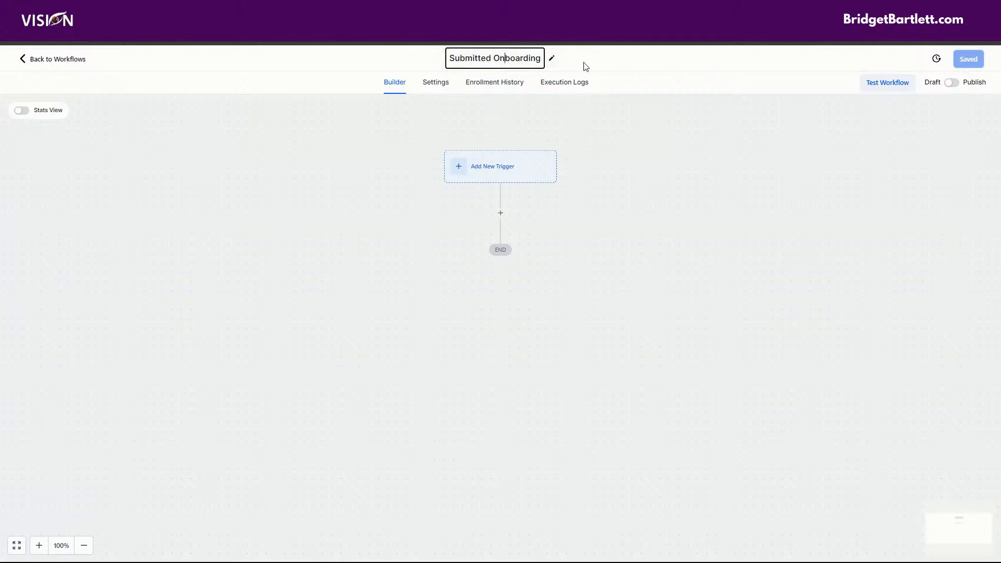
left_click(586, 63)
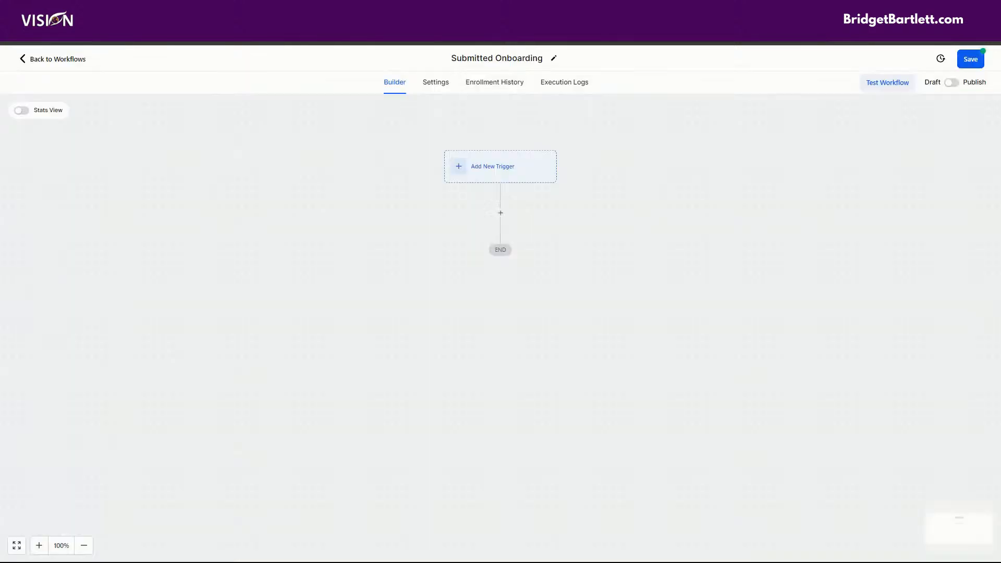
left_click(497, 169)
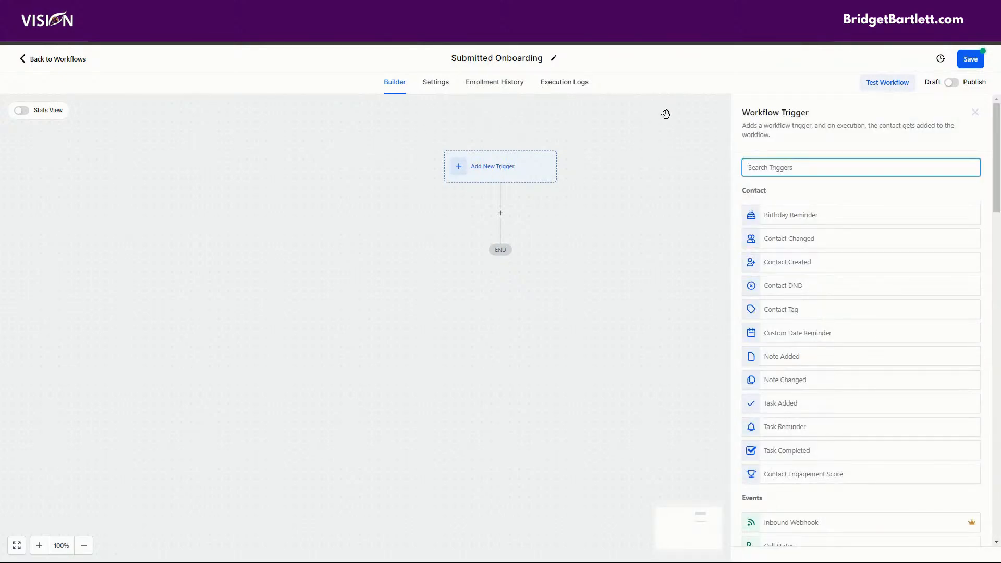
type("order")
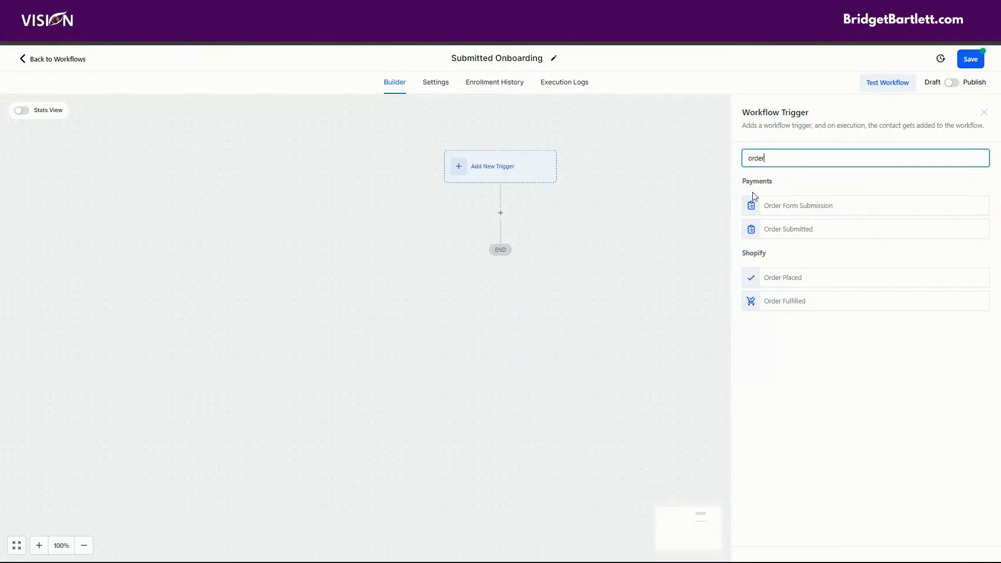
key("BackSpace")
key("BackSpace")
key("BackSpace")
key("BackSpace")
key("BackSpace")
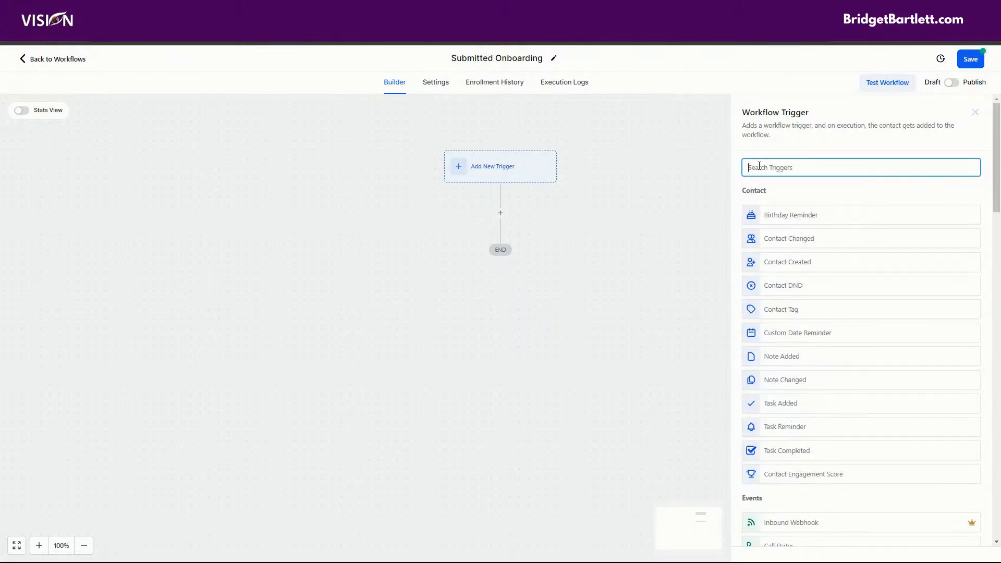
type("form")
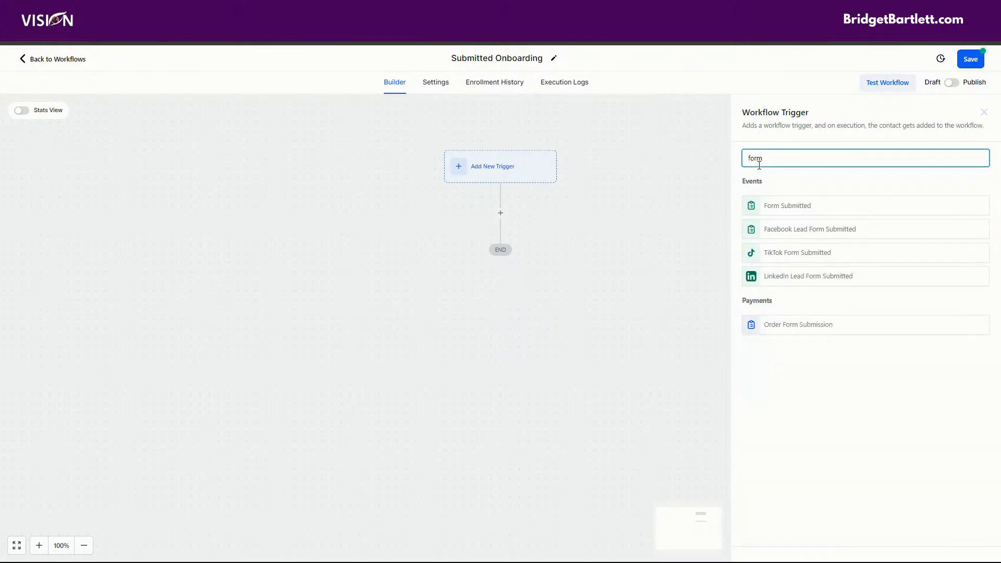
left_click(782, 206)
left_click(611, 258)
left_click(642, 270)
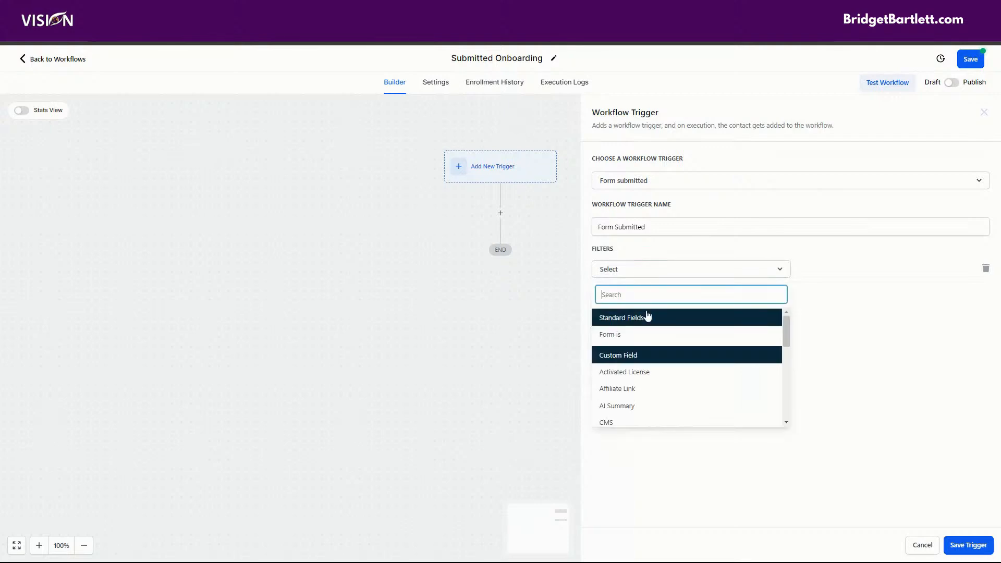
left_click(634, 338)
left_click(823, 278)
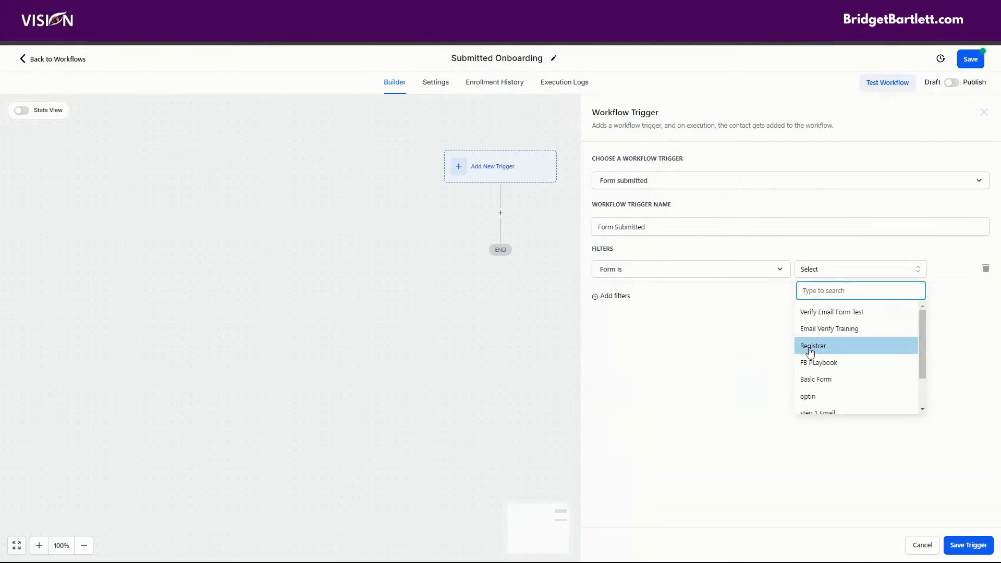
left_click(756, 441)
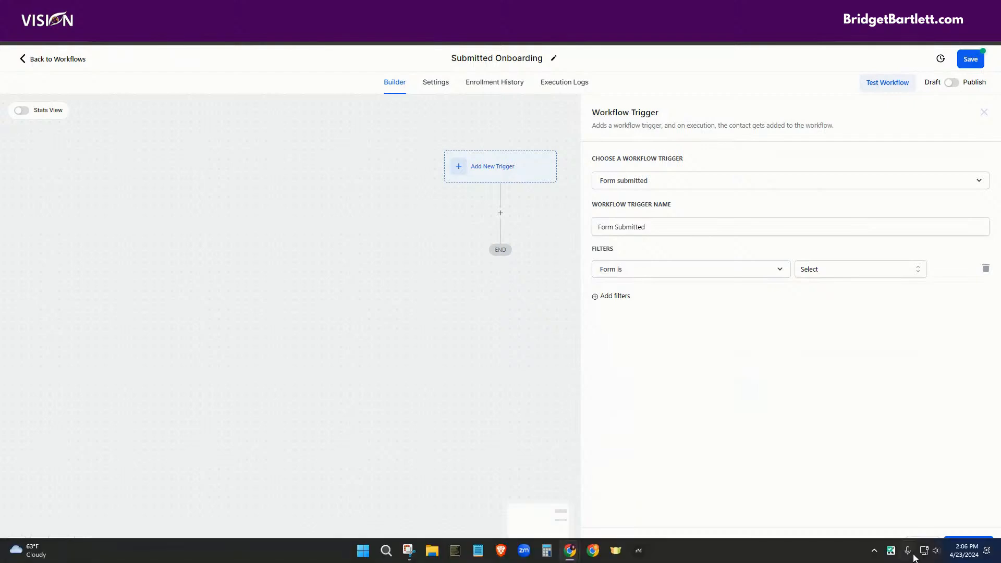
left_click(921, 544)
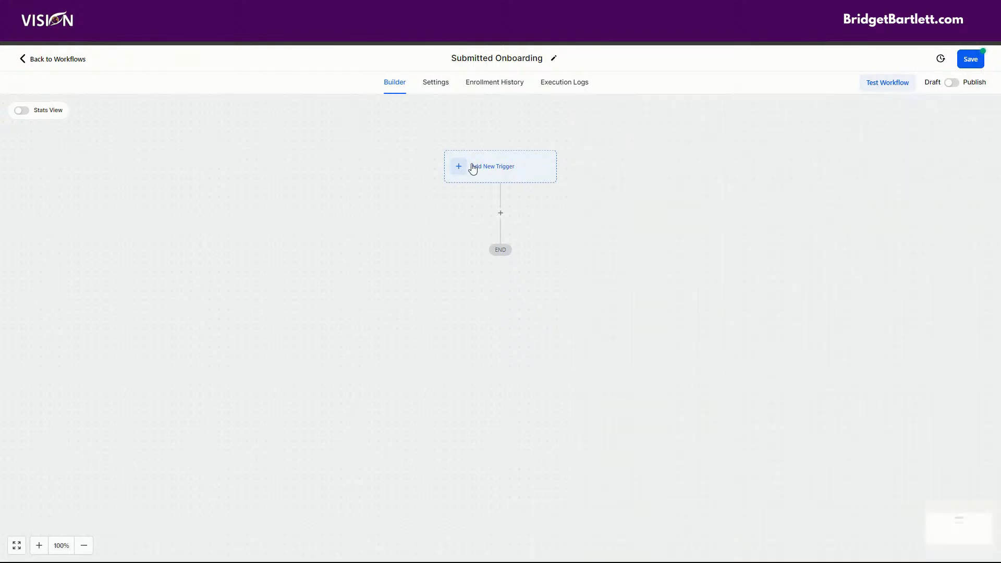
- Set up an Opportunity Created trigger with an In pipeline filter set to Onboarding
left_click(474, 165)
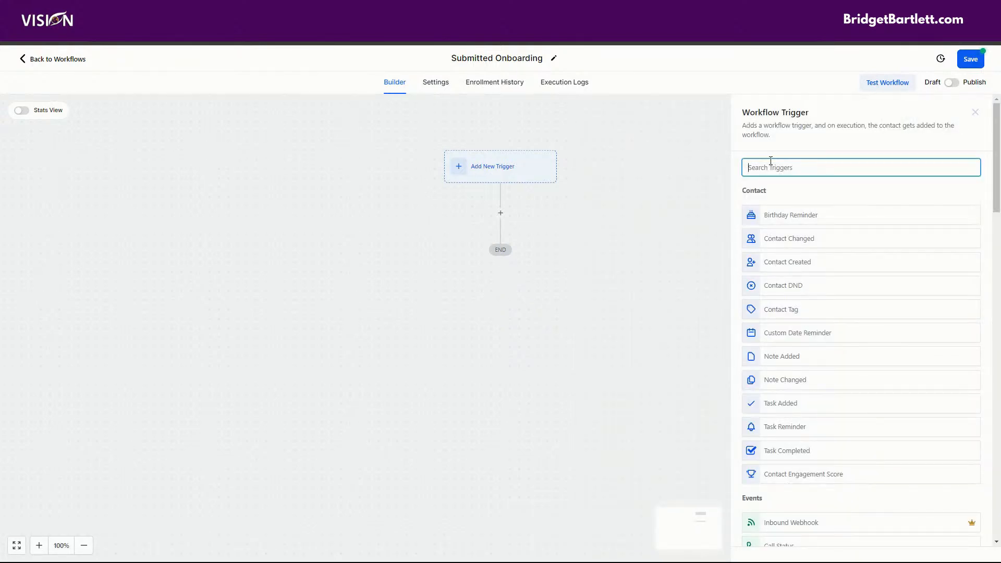
type("opp")
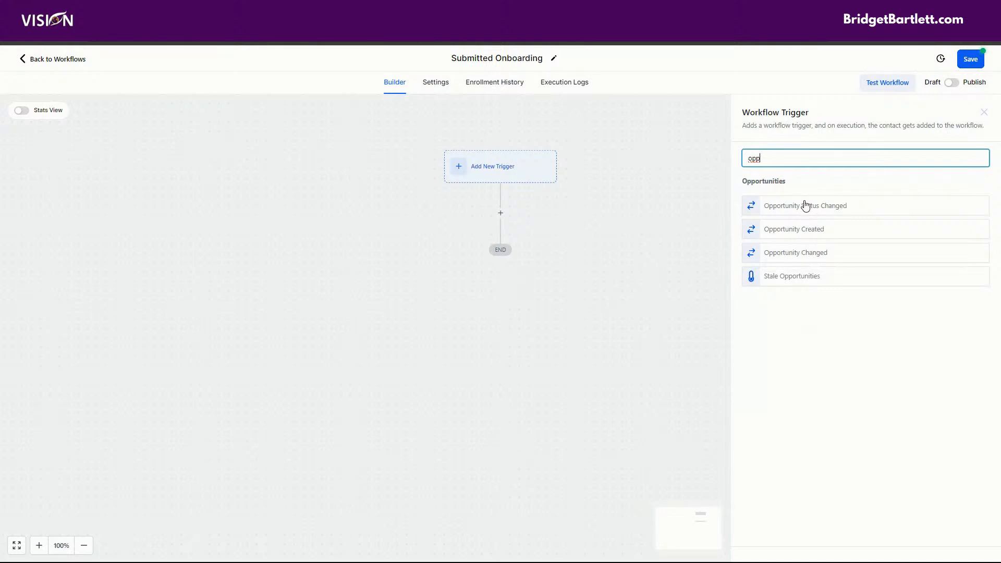
left_click(793, 231)
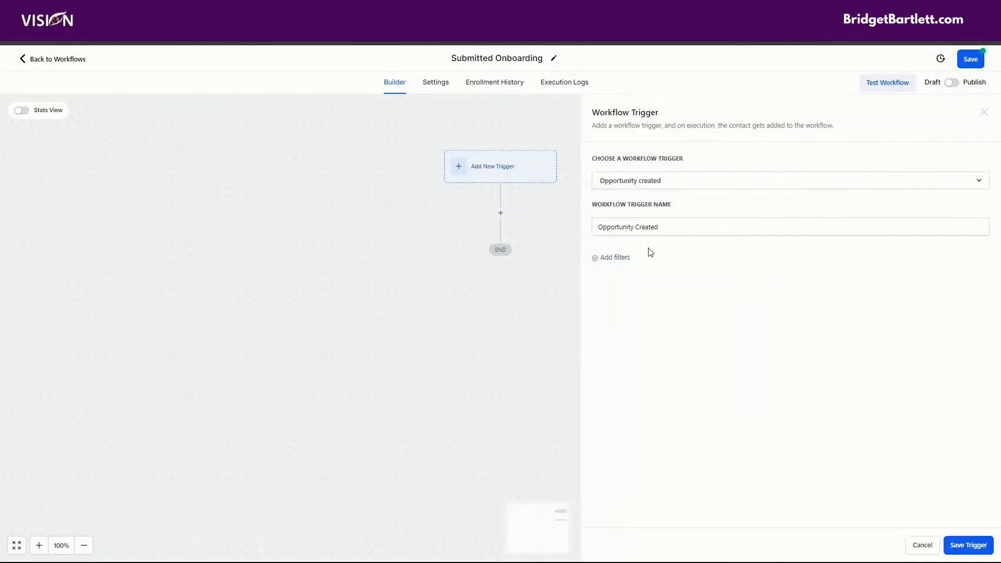
left_click(619, 258)
left_click(640, 271)
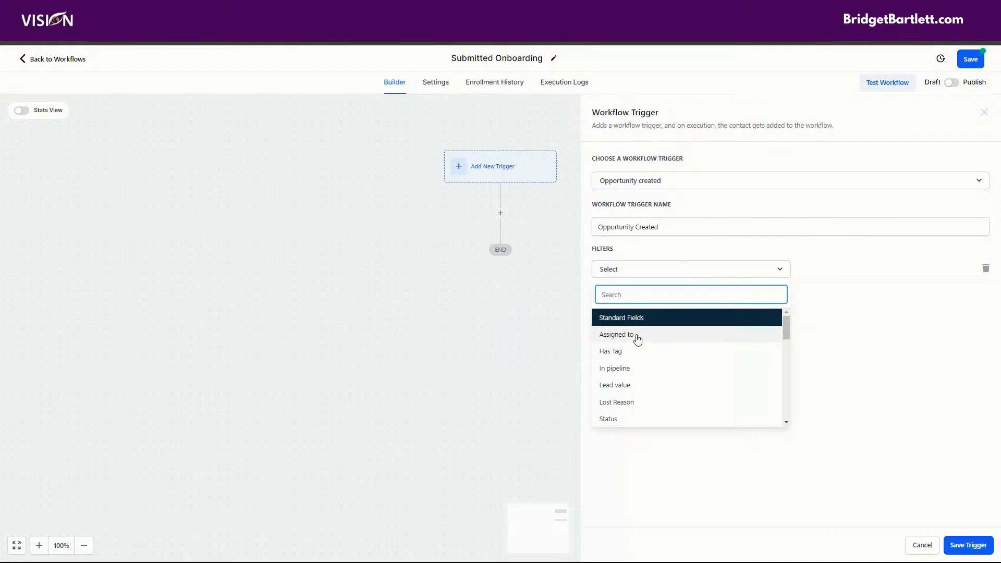
left_click(633, 369)
left_click(841, 274)
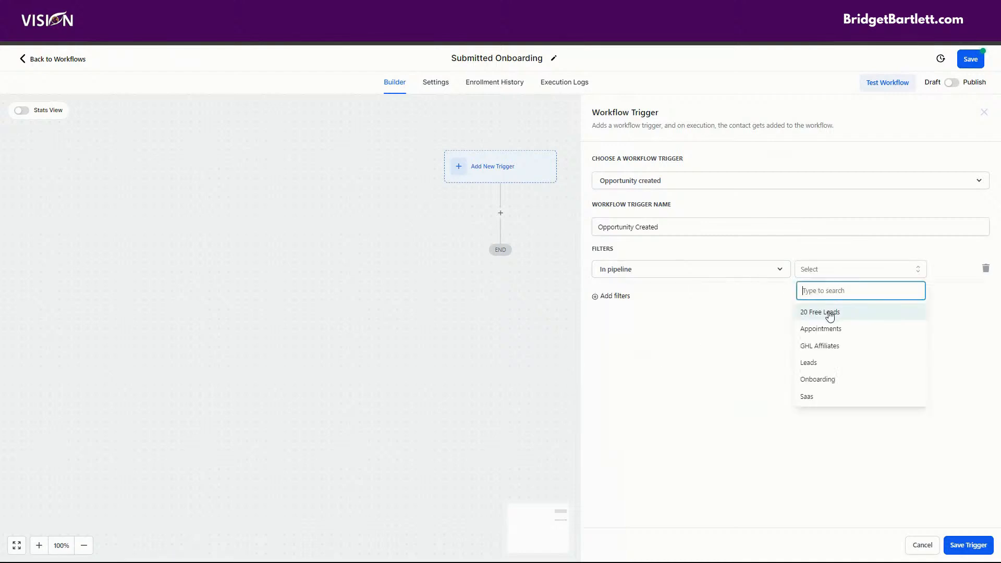
left_click(820, 381)
- Add a Pipeline stage filter set to Submitted to the Opportunity Created trigger and save the trigger
left_click(615, 296)
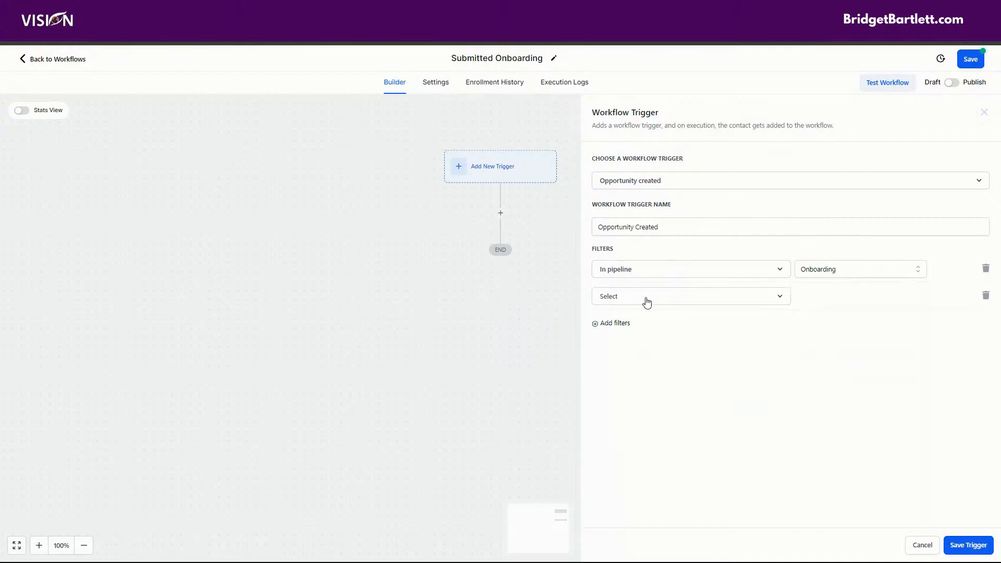
left_click(643, 298)
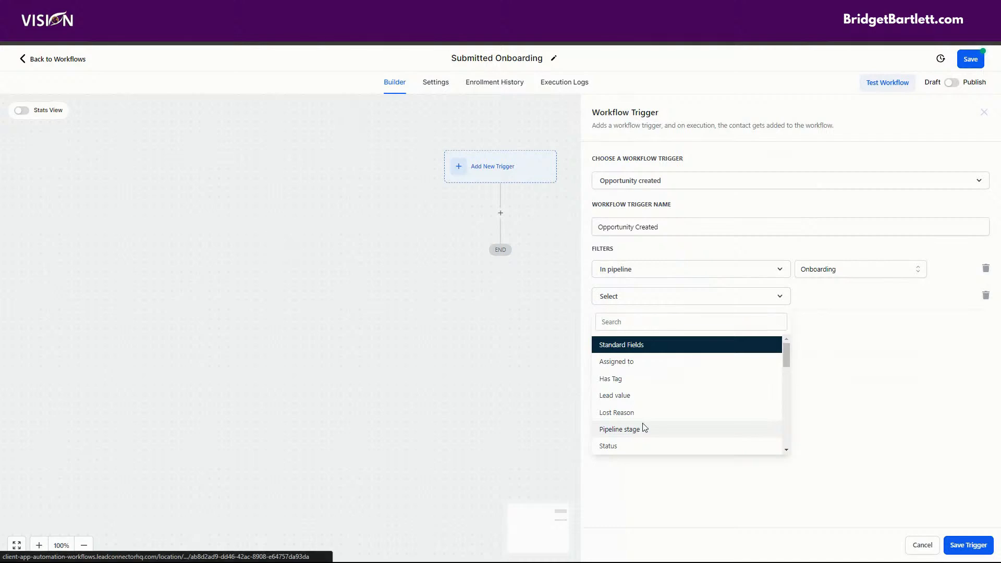
left_click(637, 438)
left_click(843, 298)
left_click(820, 391)
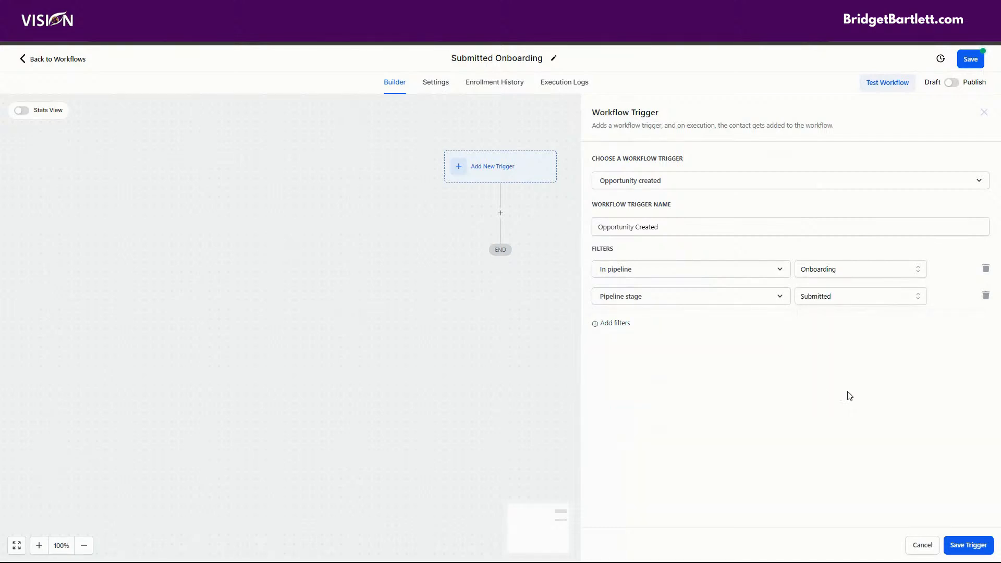
left_click(967, 544)
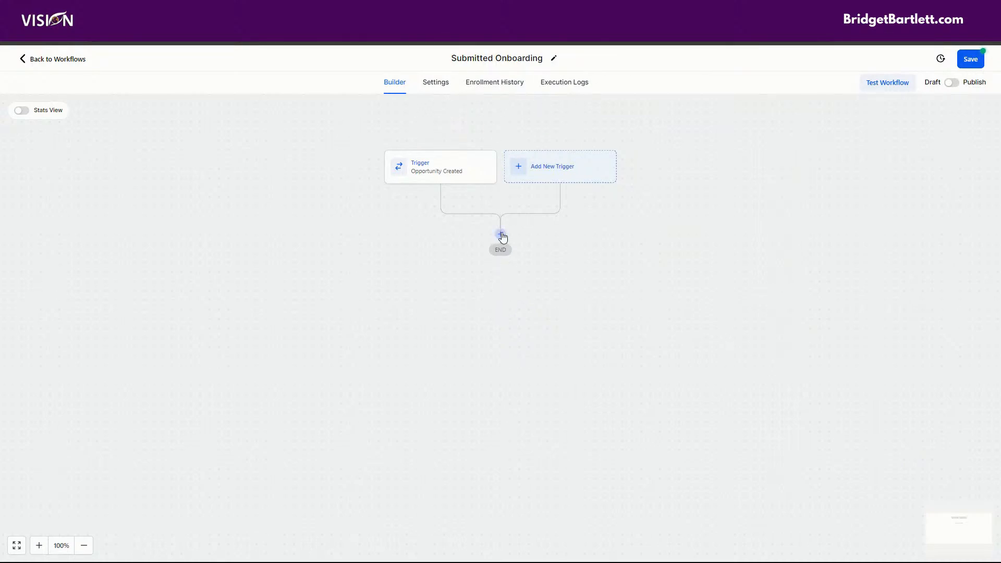
- Delete the Opportunity Created trigger from the workflow
left_click(449, 169)
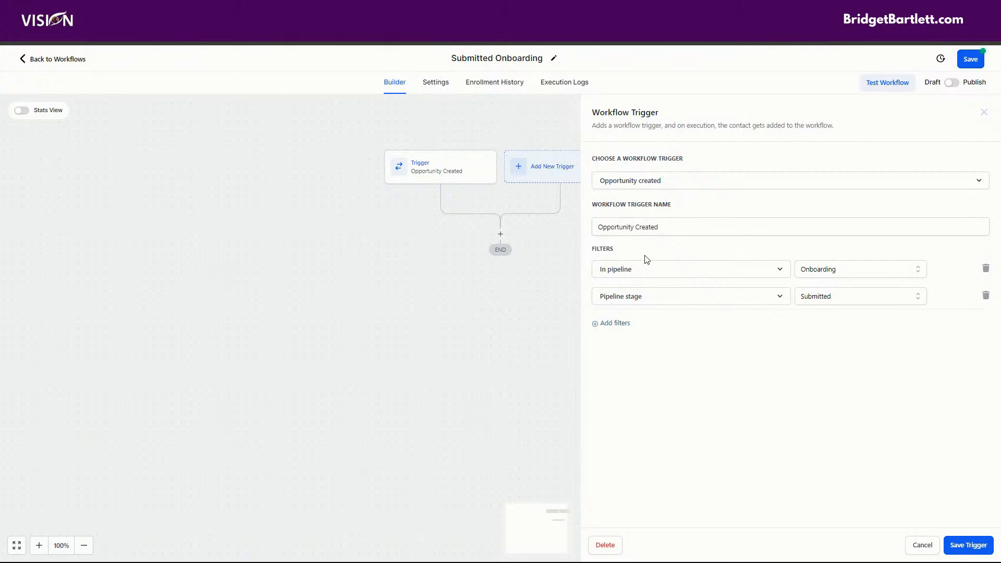
left_click(923, 545)
left_click(424, 172)
left_click(609, 549)
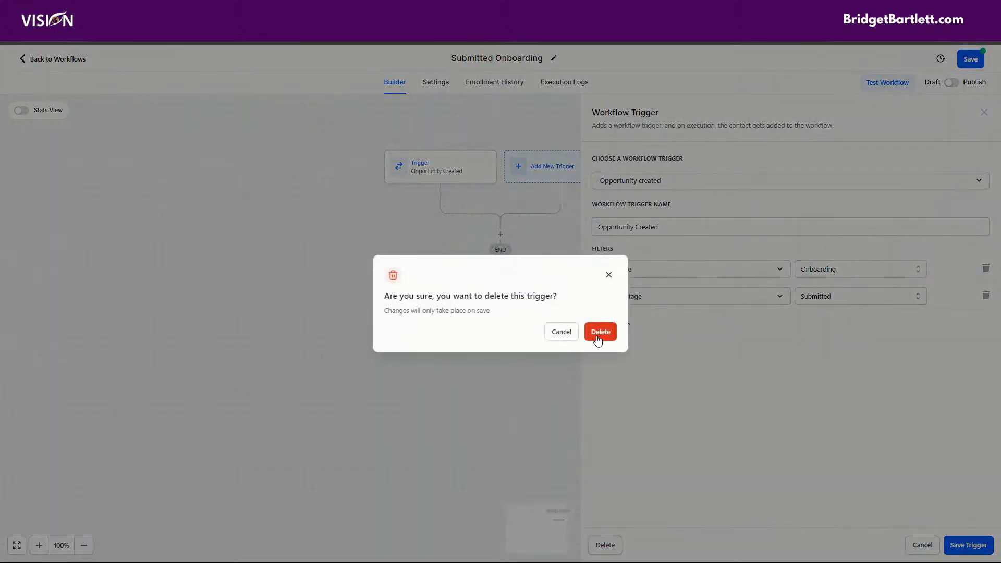
left_click(598, 337)
- Start a new workflow trigger of the type Form Submitted
left_click(503, 165)
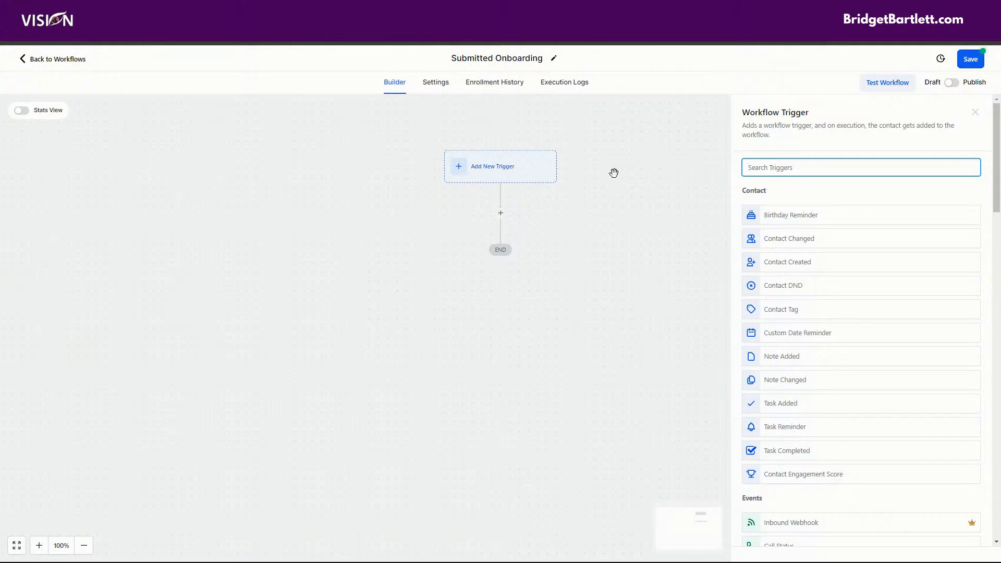
type("for")
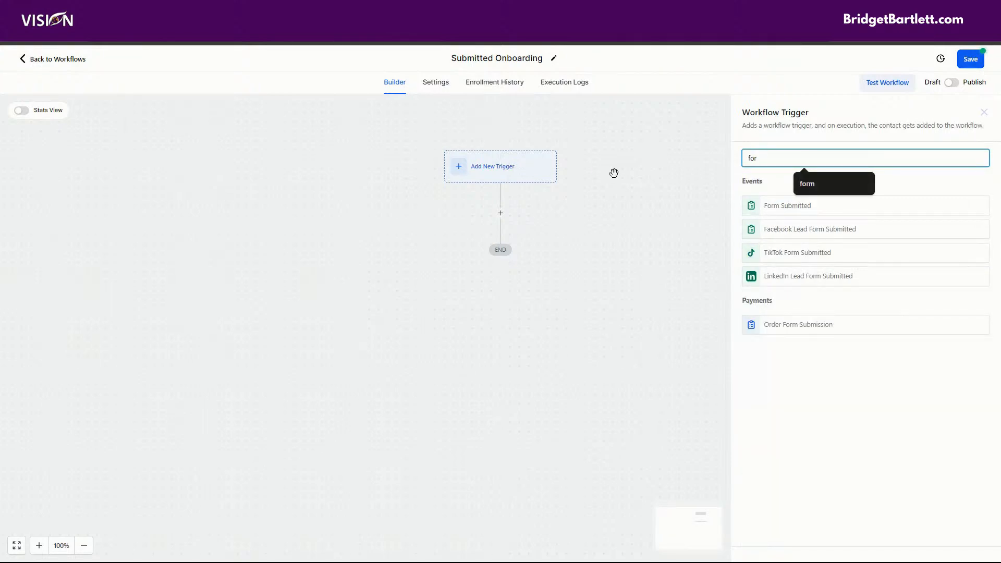
type("m")
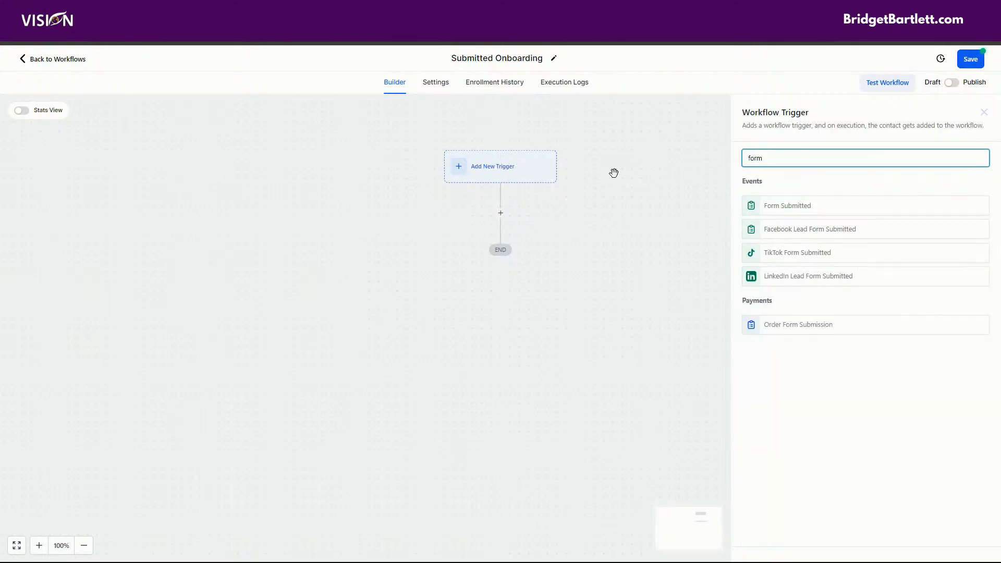
left_click(821, 211)
- Filter the Form Submitted trigger with Form is set to Verify Email Form Test and save the trigger
left_click(633, 264)
left_click(631, 268)
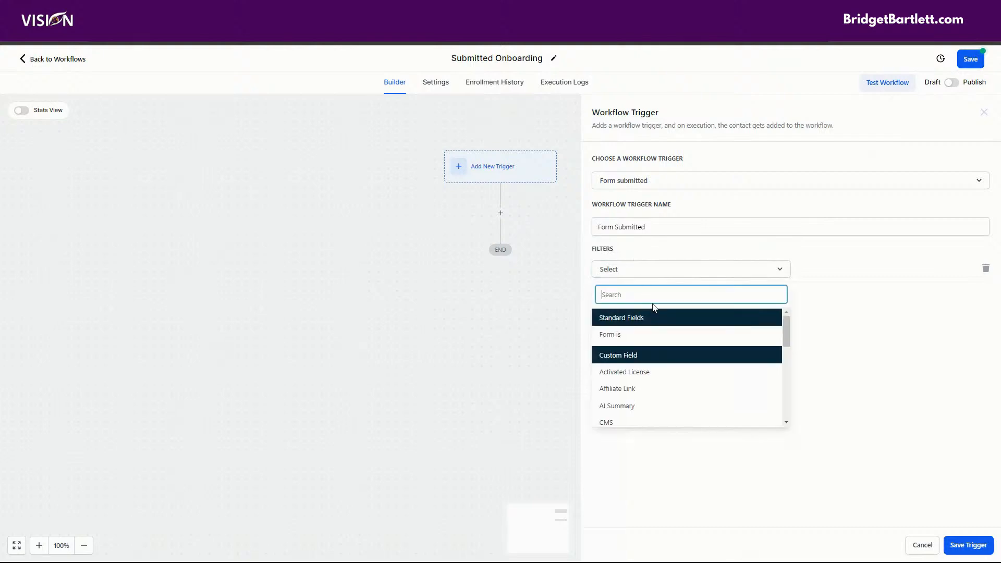
left_click(654, 334)
left_click(858, 268)
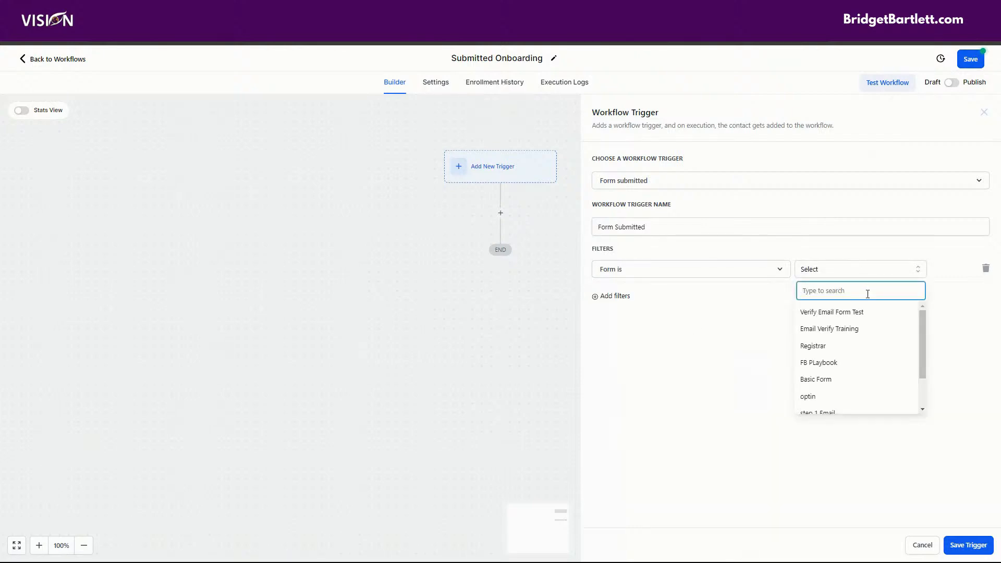
type("o")
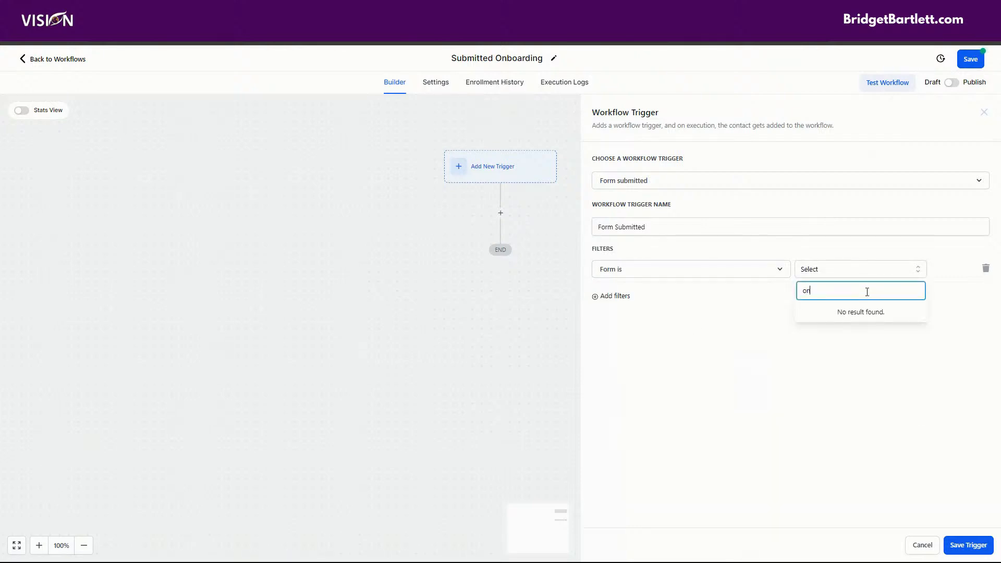
key("BackSpace")
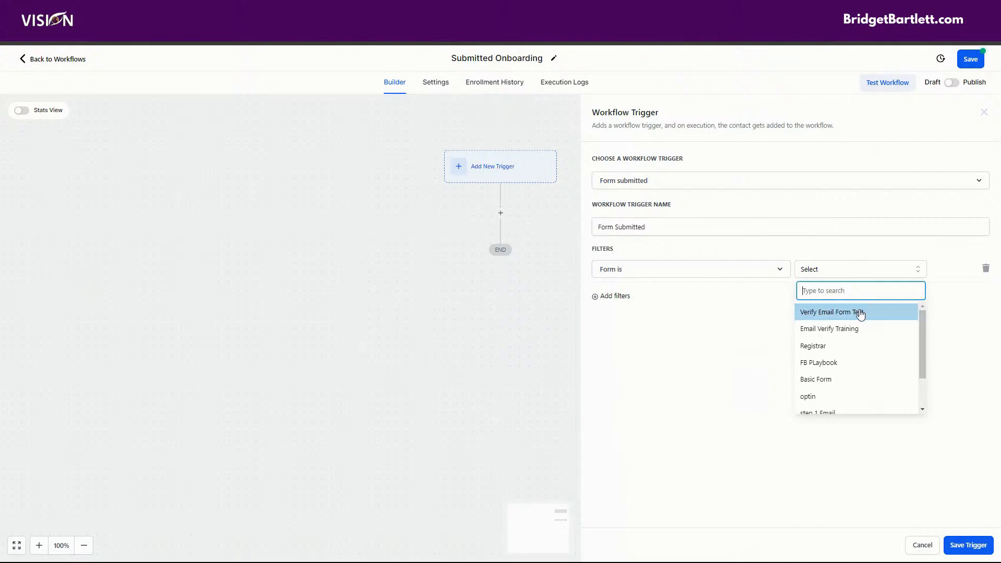
left_click(860, 313)
left_click(969, 545)
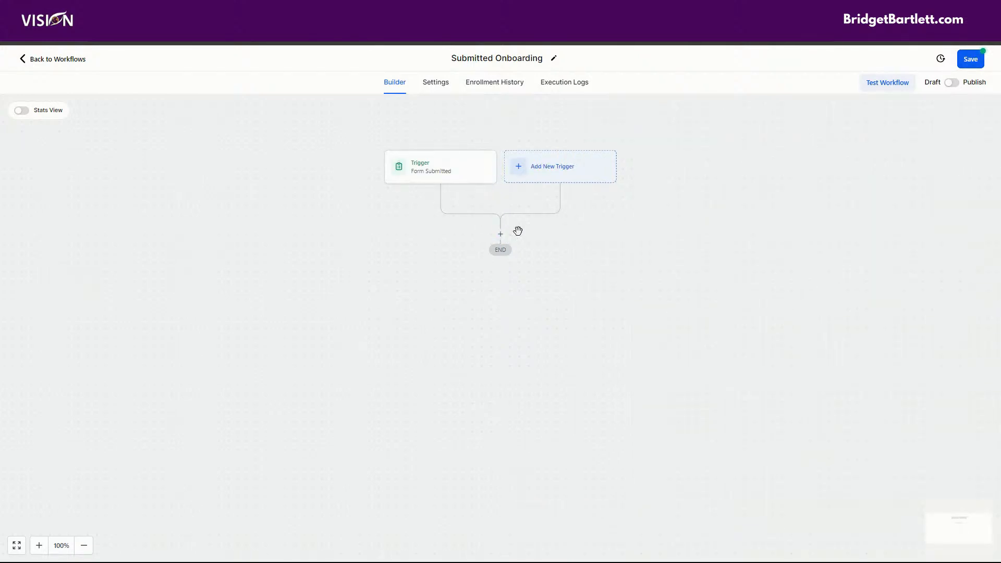
- Add a Create/Update Opportunity action below the trigger, with the pipeline Onboarding and the pipeline stage Submitted
left_click(501, 235)
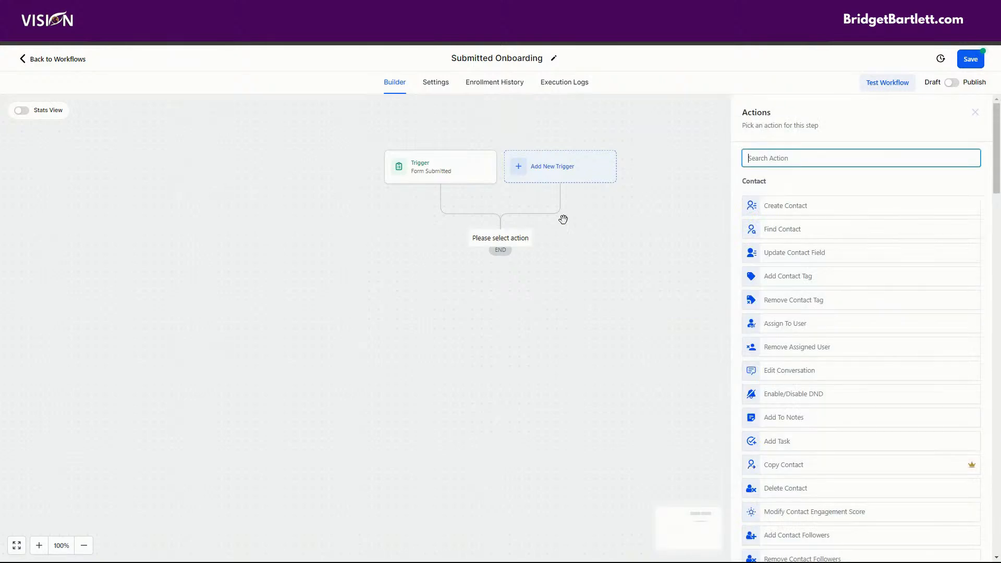
type("opp")
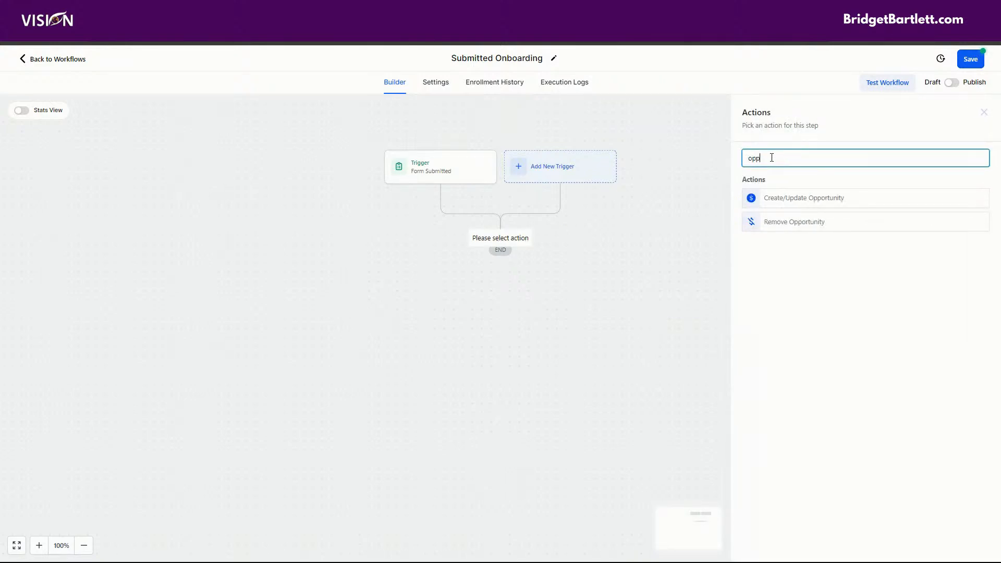
left_click(783, 198)
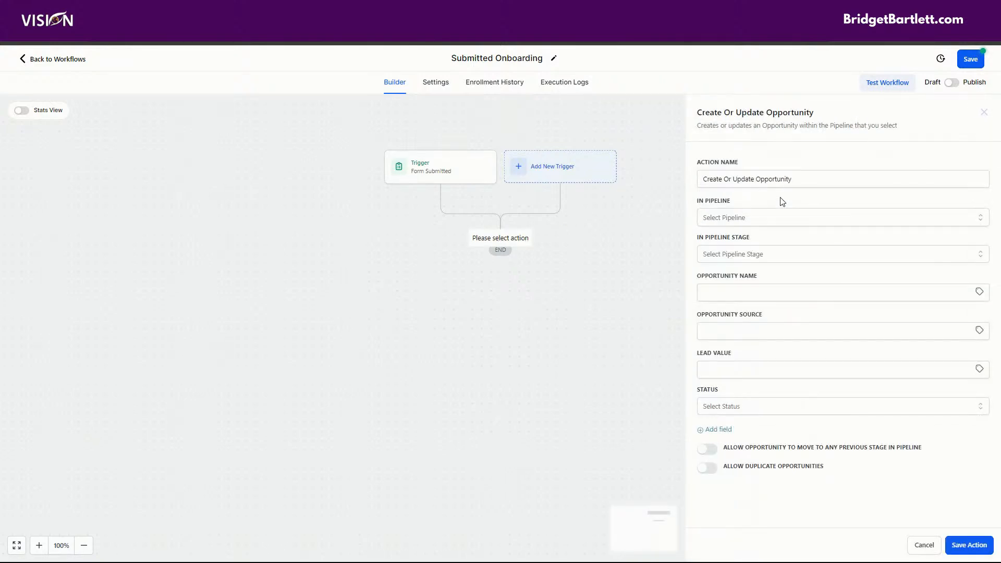
left_click(728, 219)
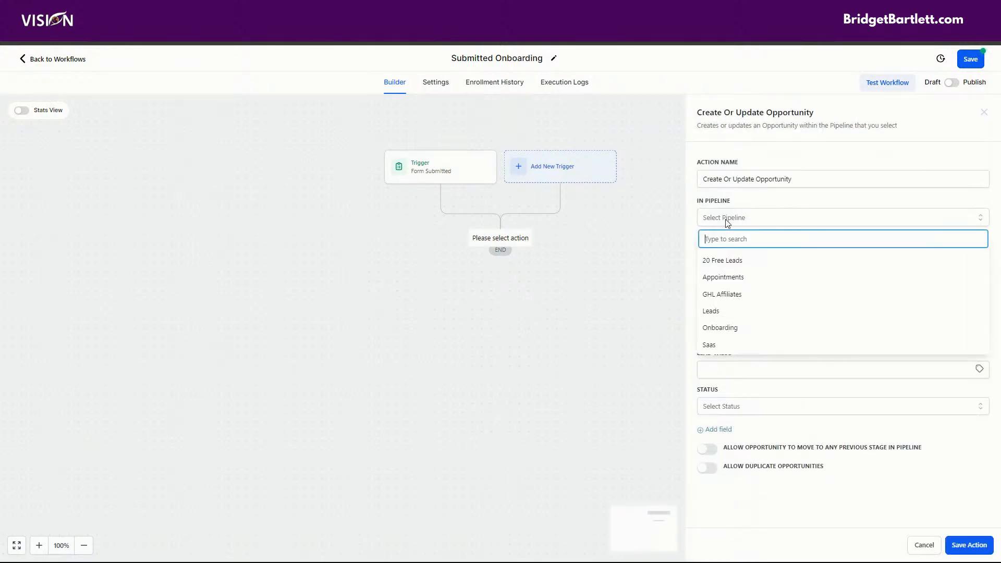
left_click(735, 326)
left_click(733, 257)
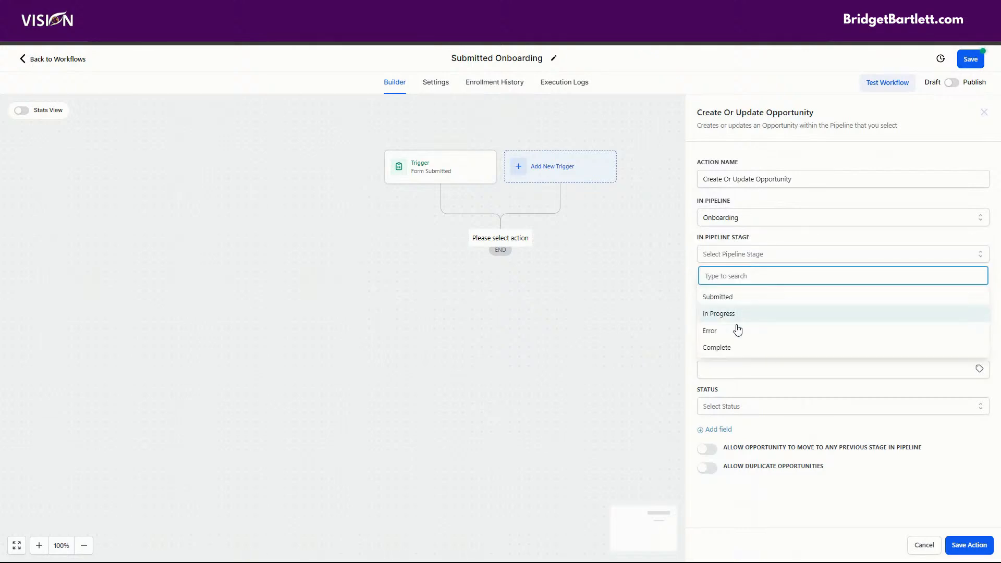
left_click(725, 297)
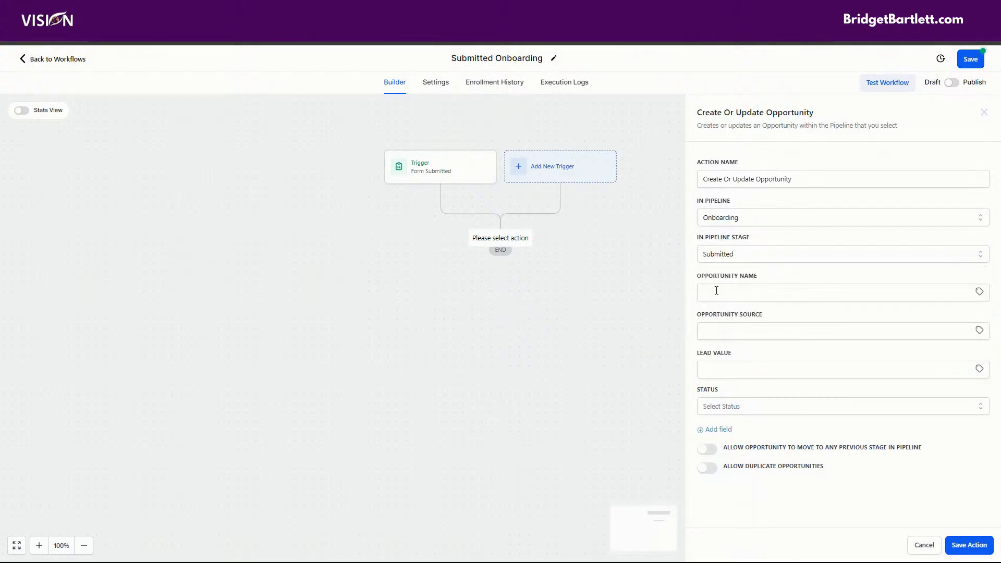
- Set the opportunity name to the contact's Full Name custom value
left_click(717, 290)
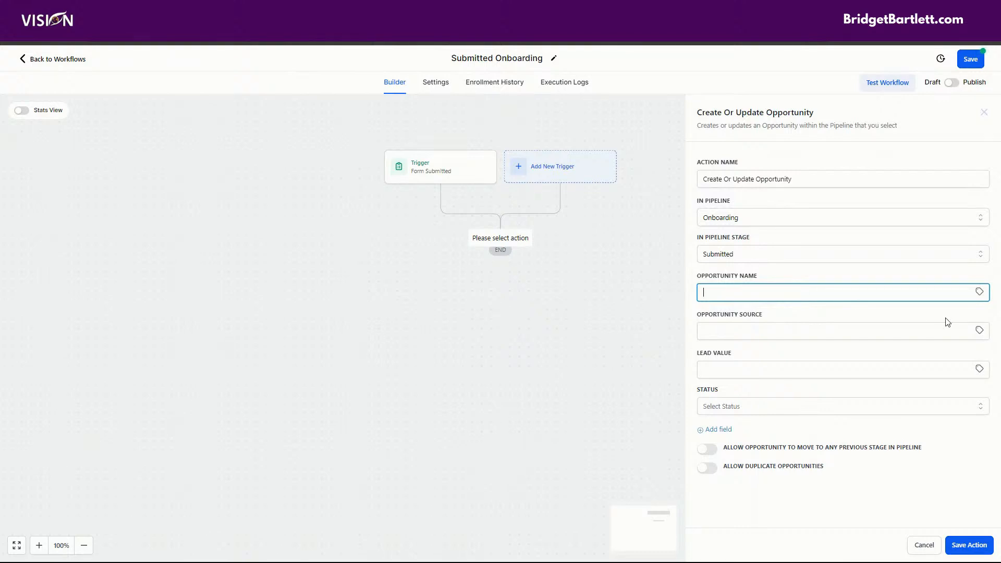
left_click(981, 293)
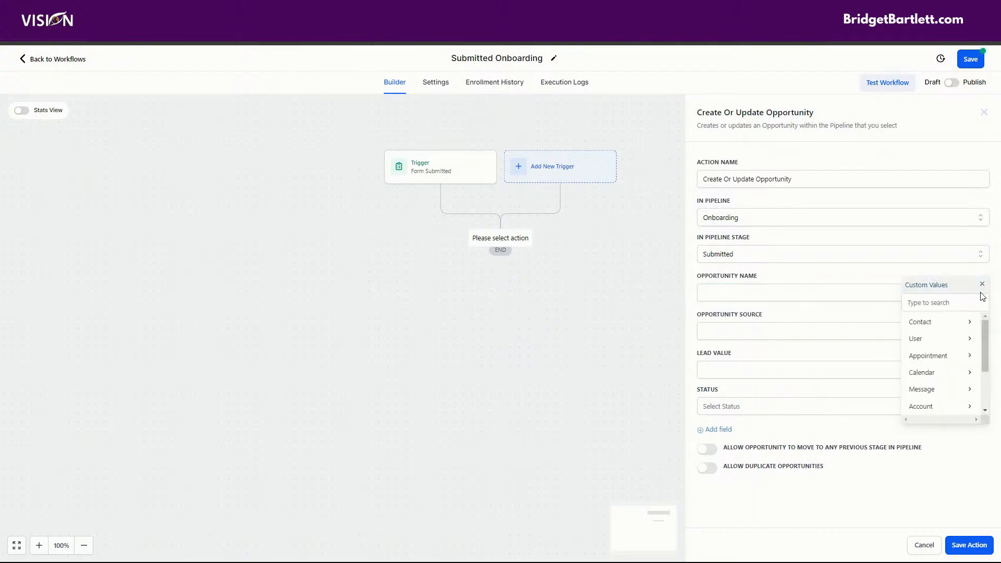
left_click(936, 326)
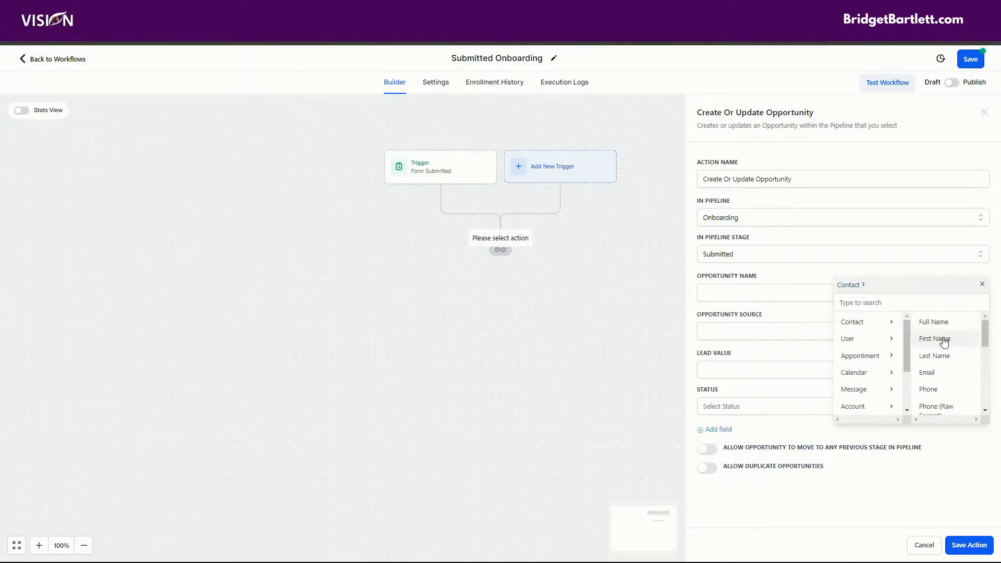
left_click(943, 325)
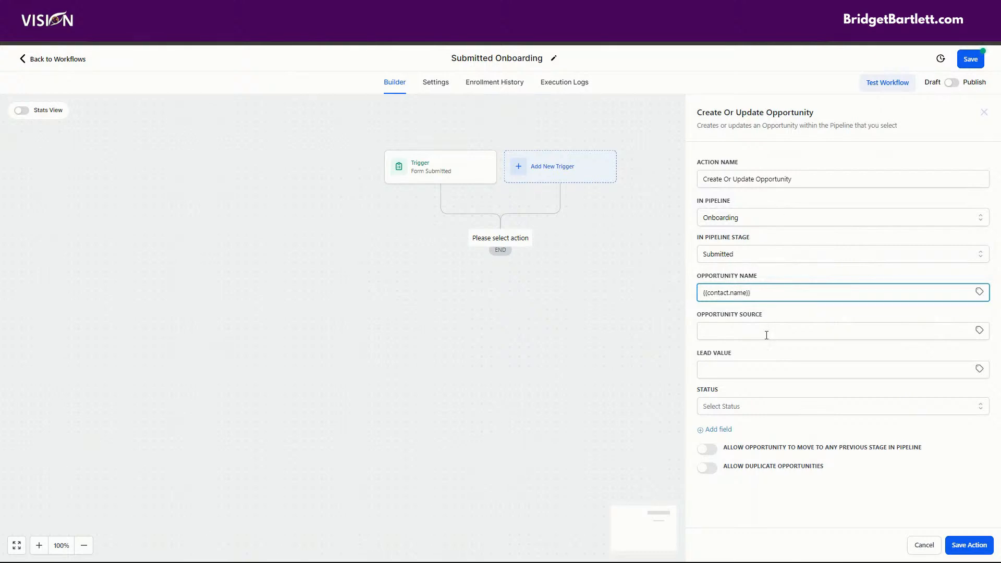
- Set the opportunity source to the contact's Source custom value
left_click(745, 331)
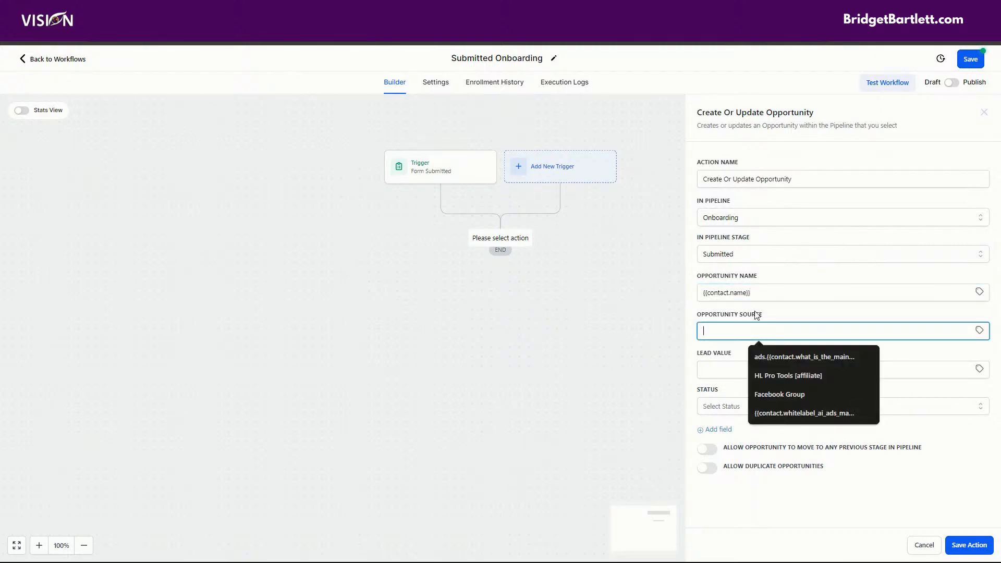
left_click(794, 322)
left_click(980, 332)
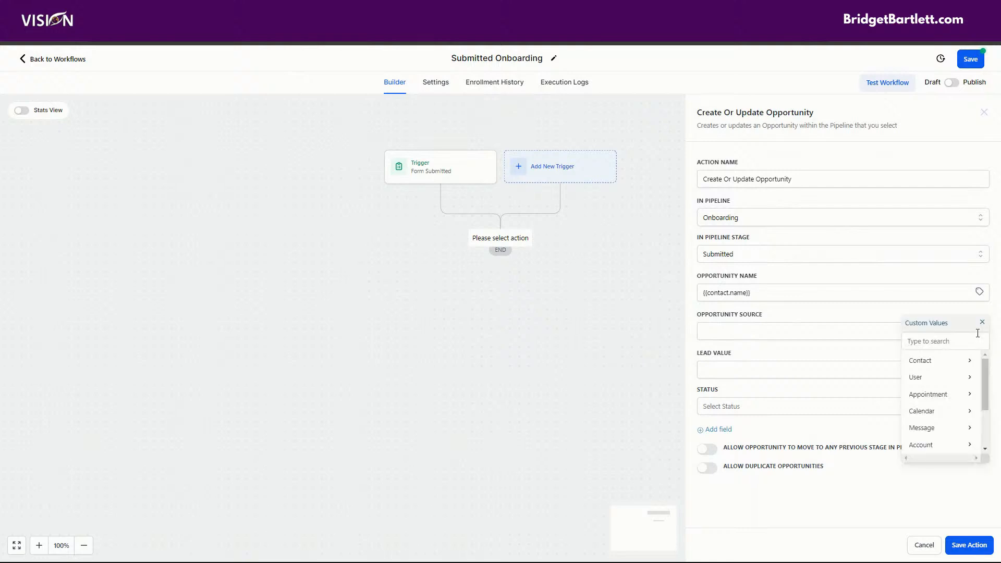
left_click(932, 365)
scroll(956, 380, "down", 5)
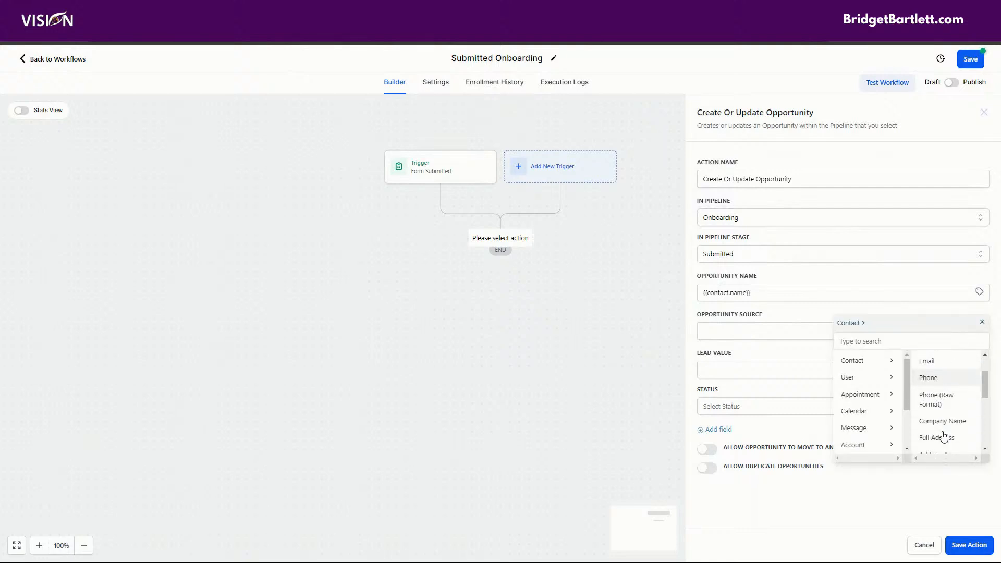
scroll(938, 442, "down", 3)
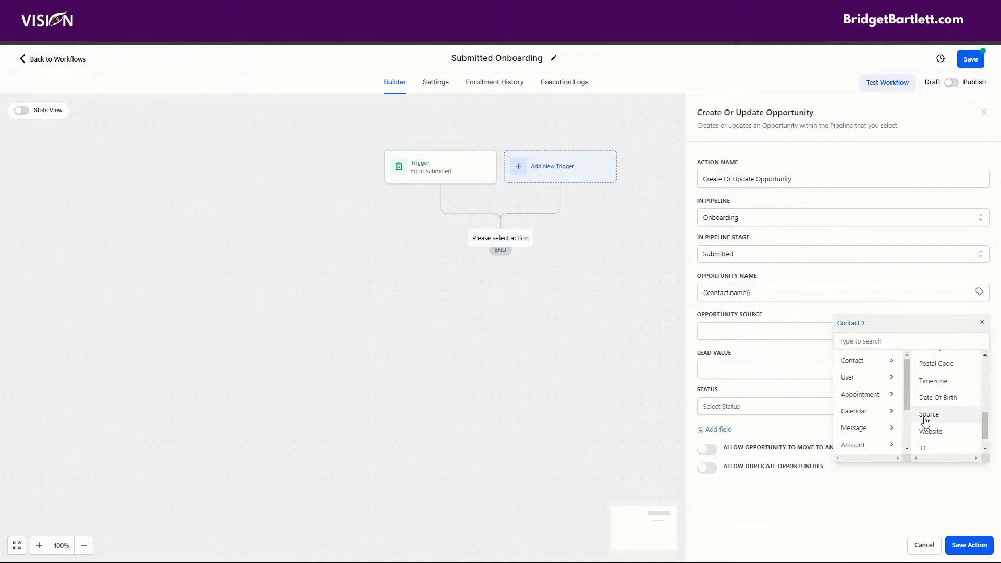
left_click(926, 417)
- Replace the opportunity source with Onboarding, set the status to won and save the action
left_click_drag(779, 327, 658, 340)
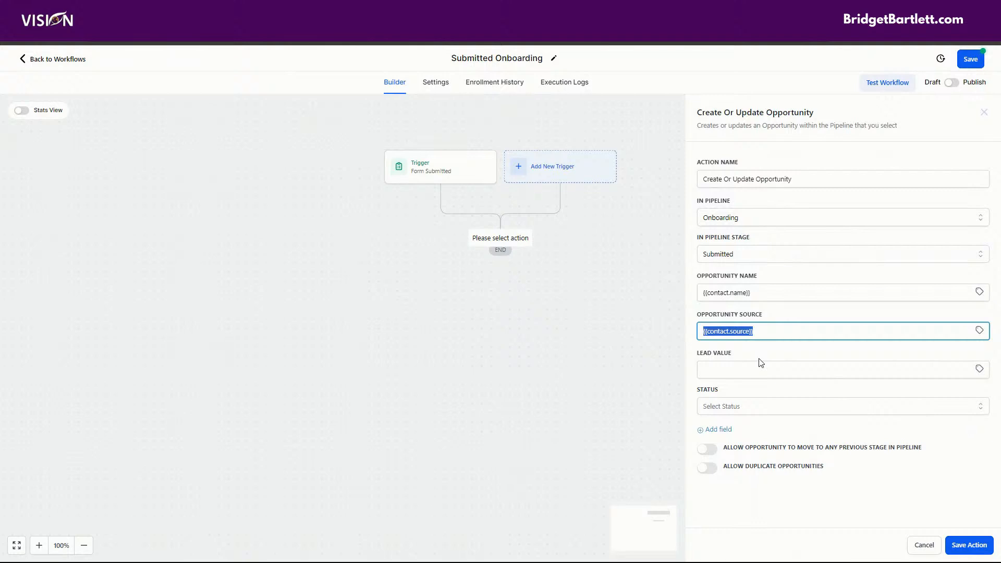
type("Onboarding")
left_click(760, 369)
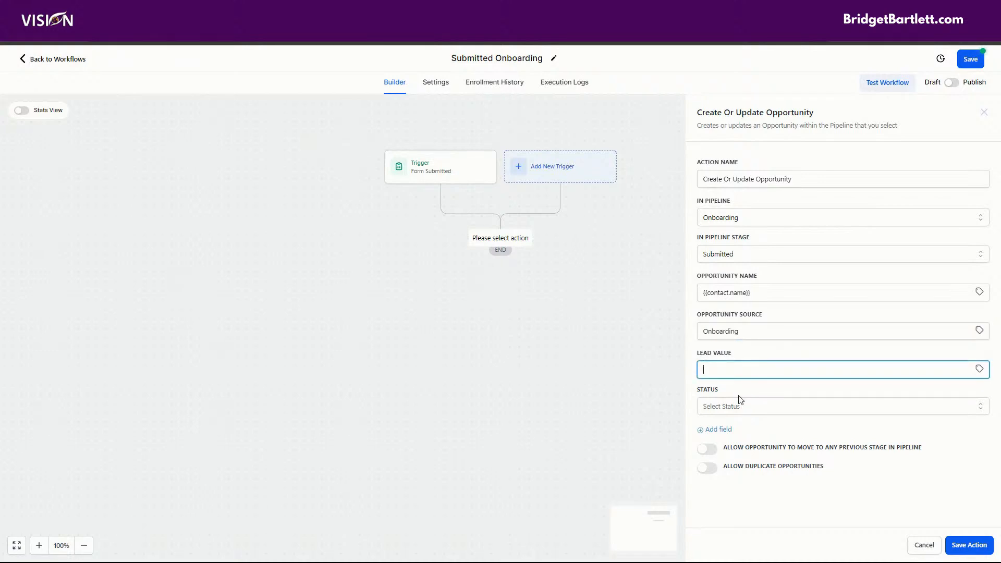
left_click(739, 413)
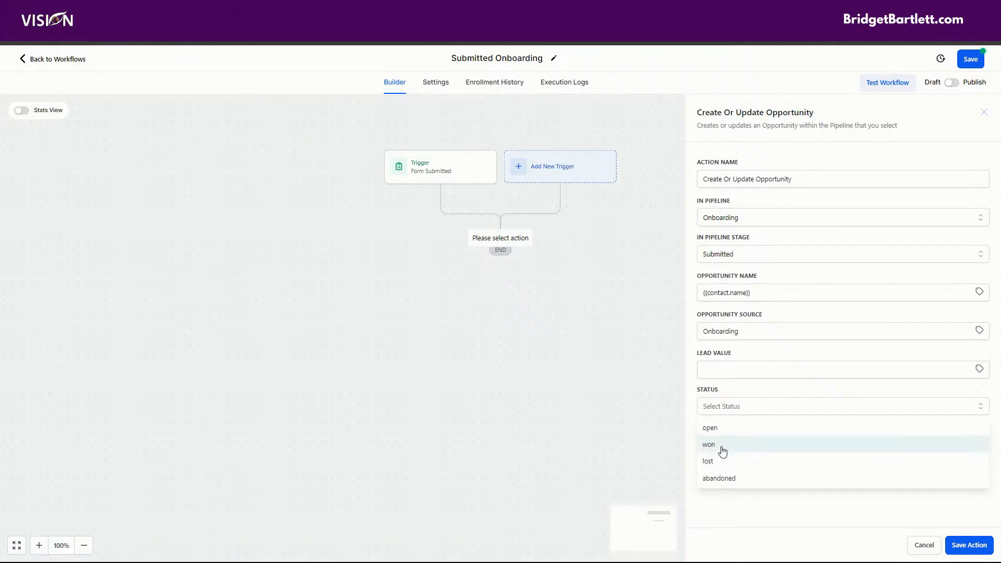
left_click(723, 451)
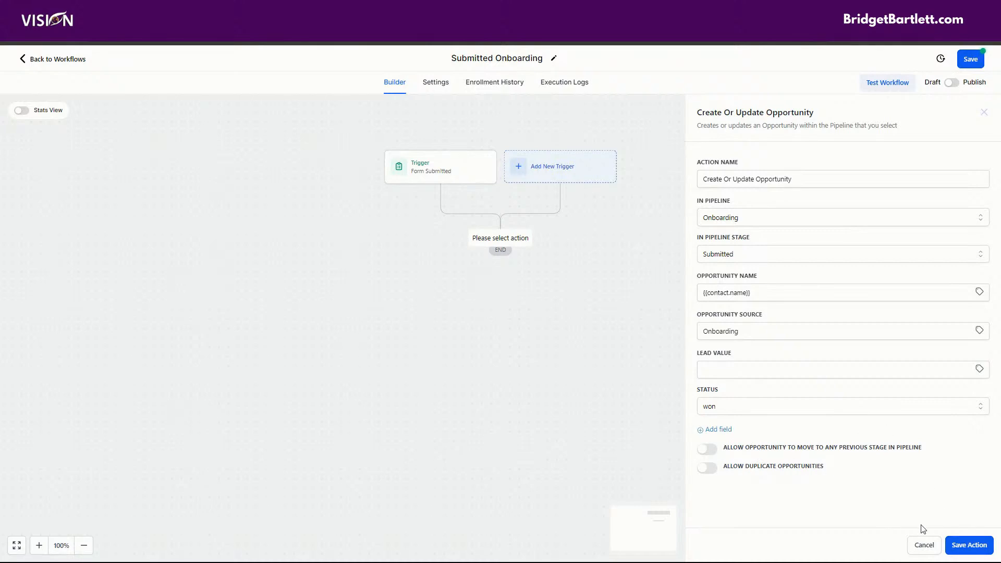
left_click(971, 548)
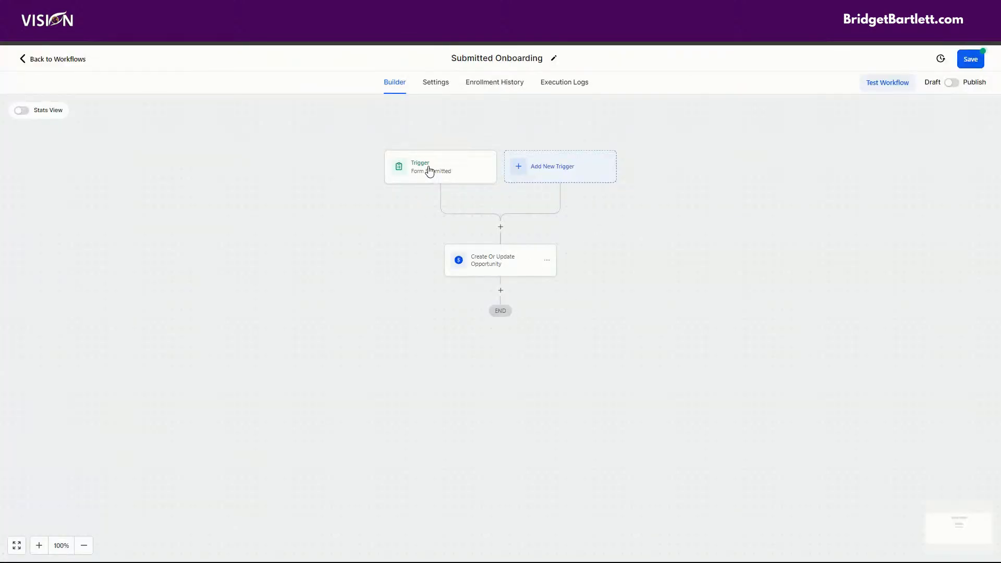
- Add an Add Contact Tag action below the opportunity action with the tag "failed payment: authorization - elmatic legacy" and save it
left_click(501, 291)
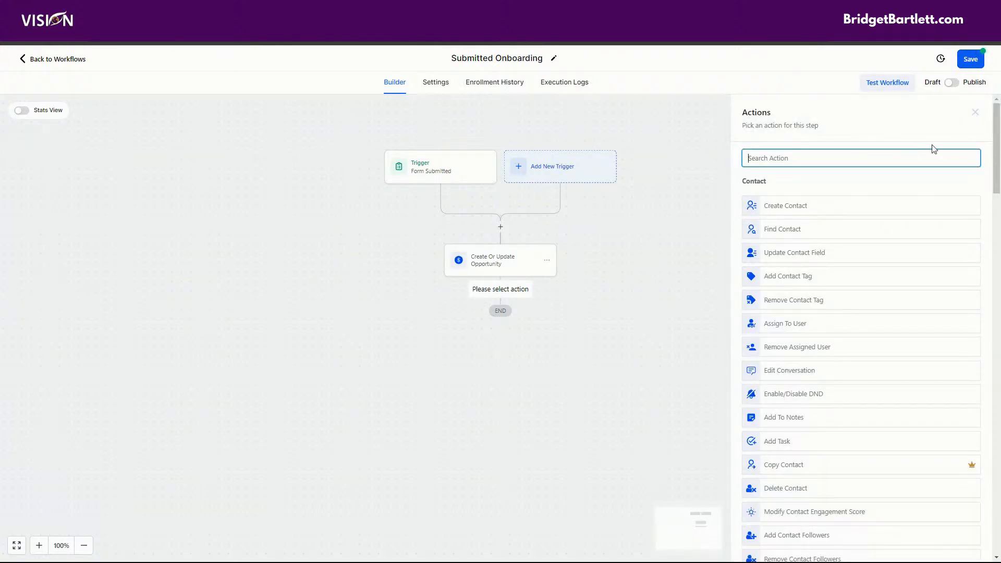
type("tag")
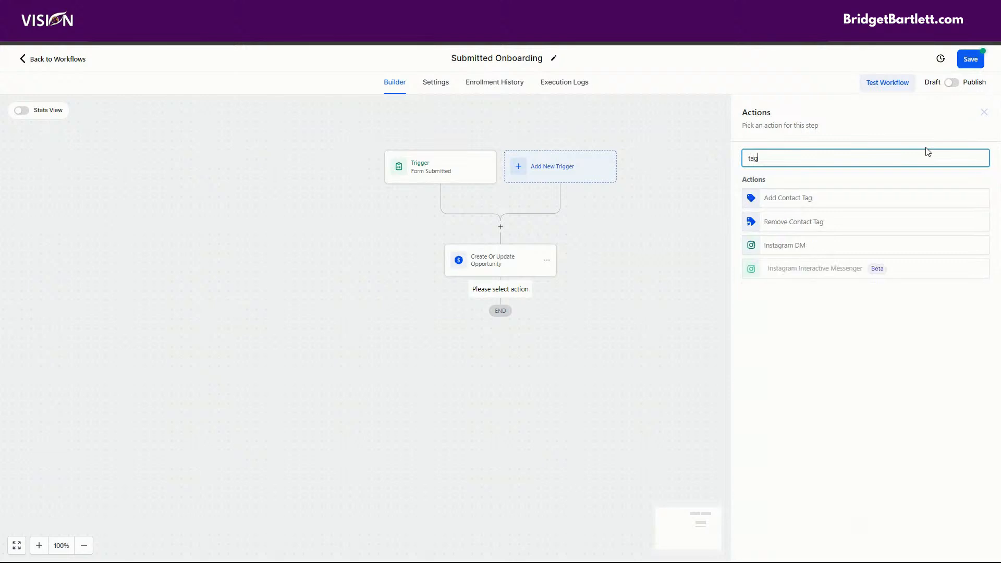
left_click(769, 197)
left_click(778, 221)
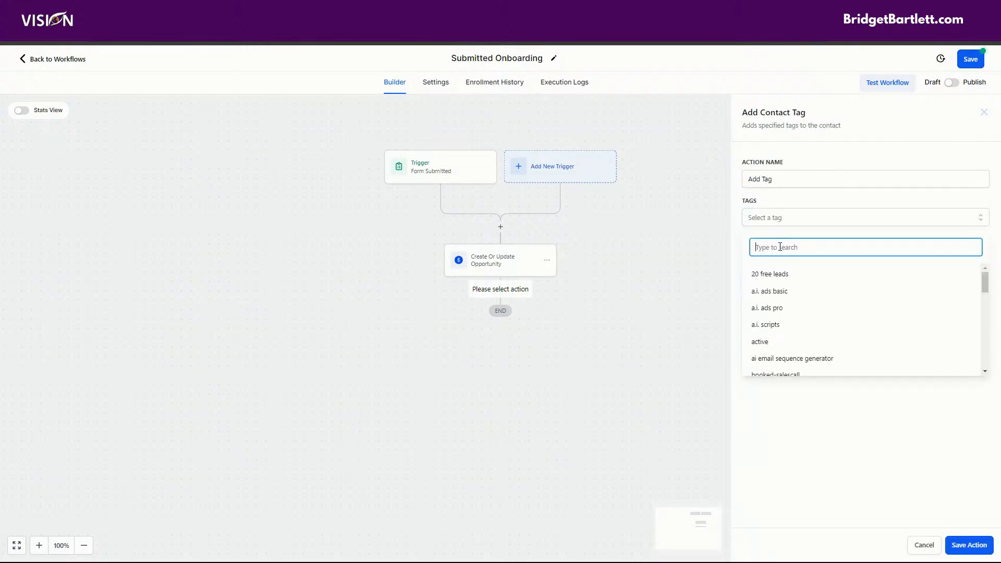
type("on")
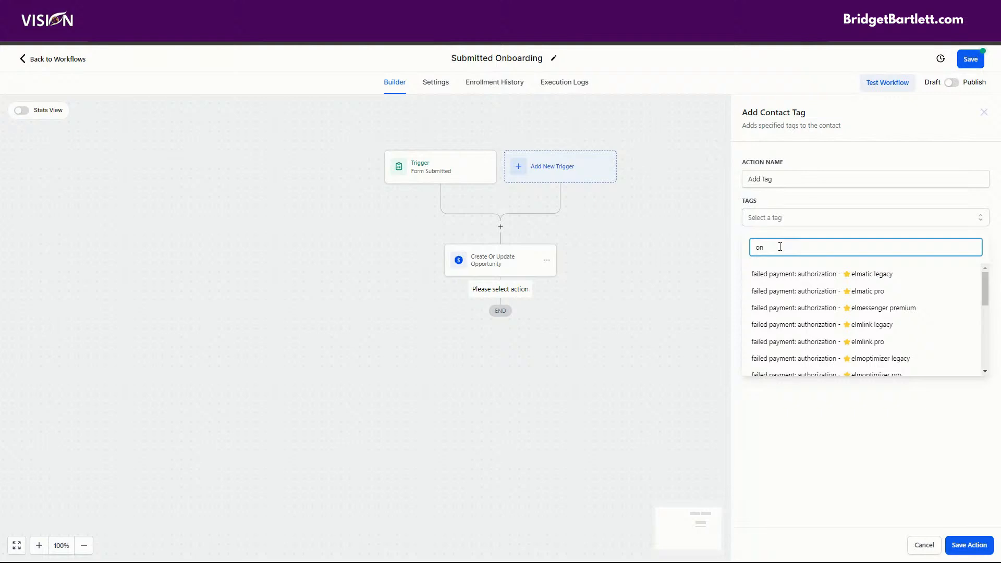
left_click(781, 274)
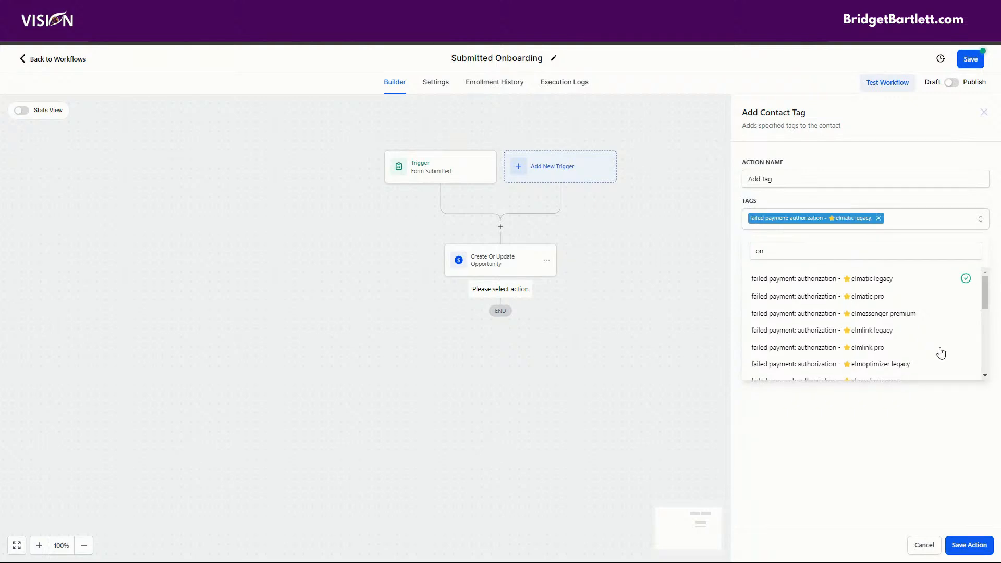
left_click(939, 485)
left_click(965, 552)
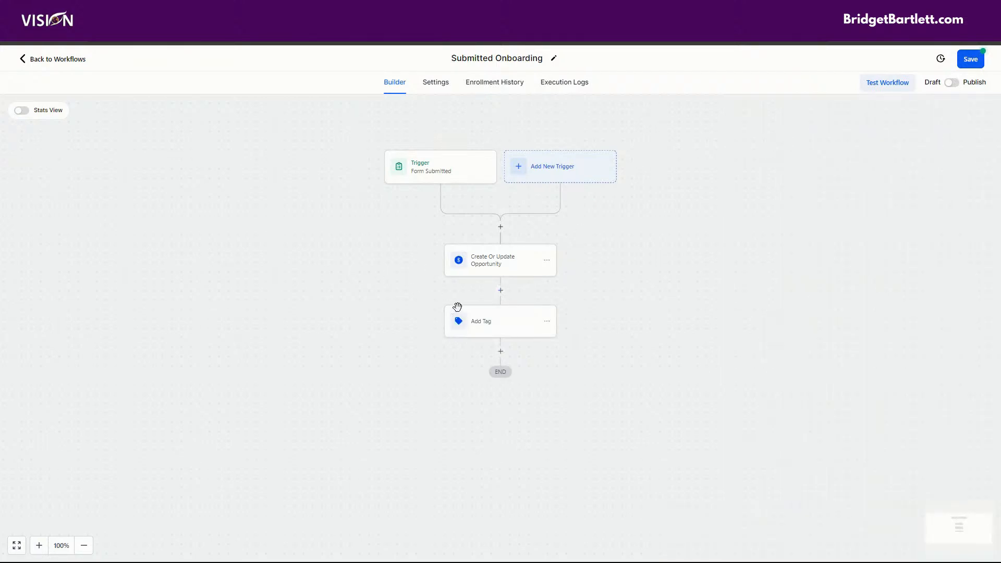
- Add a Send Email action below the tag action and start its message with Hey and the contact's First Name custom value
left_click(500, 351)
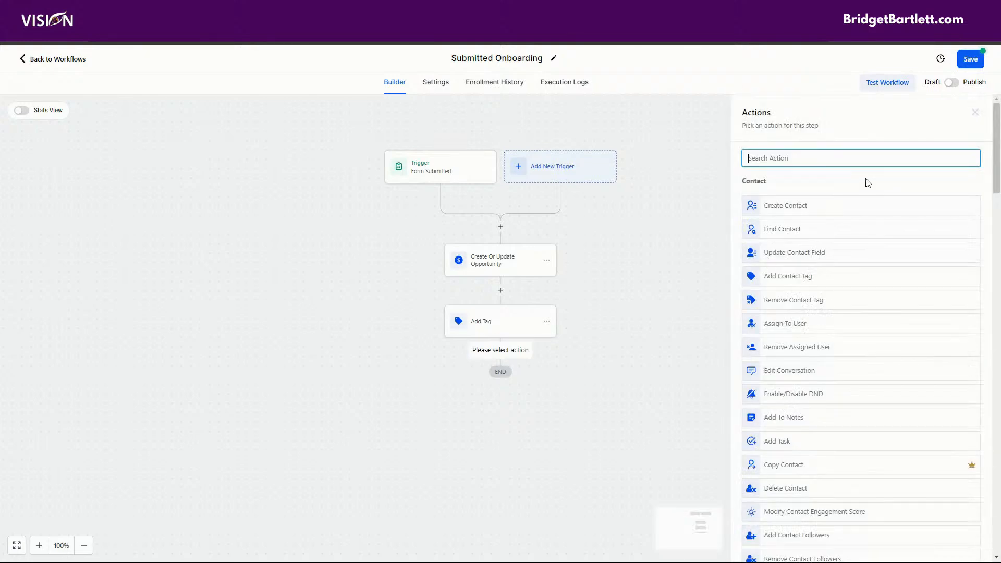
type("email")
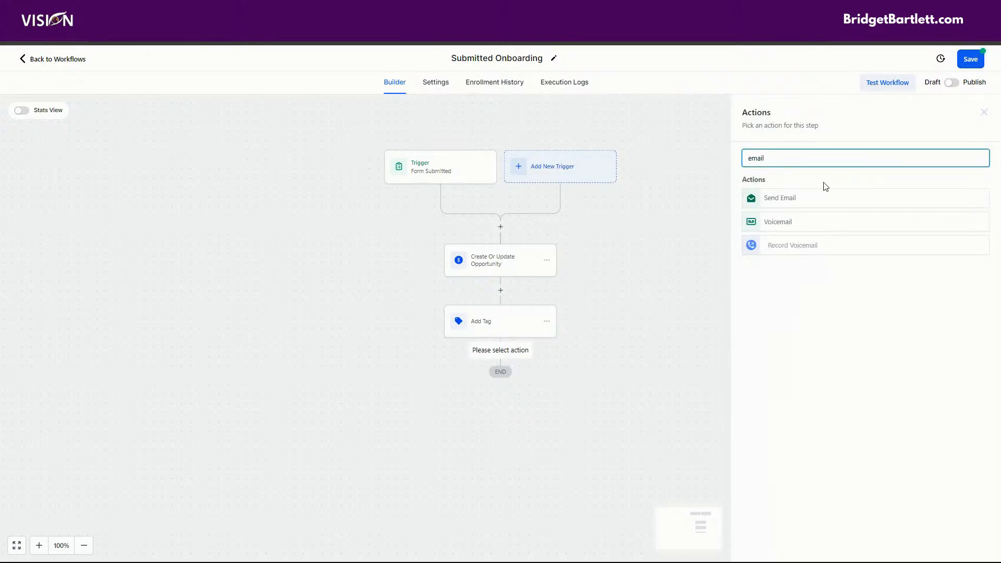
left_click(806, 200)
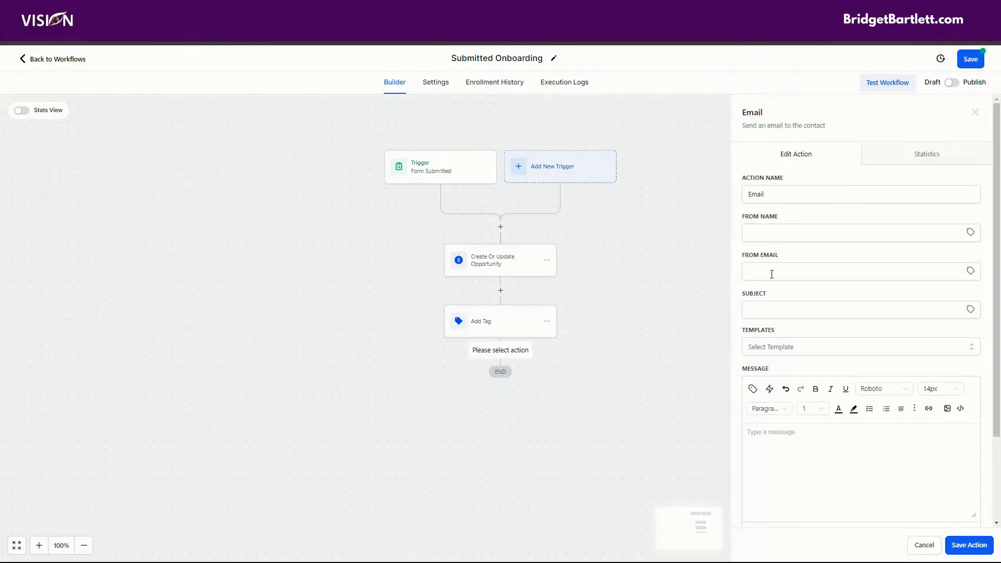
left_click(772, 230)
type("Hey")
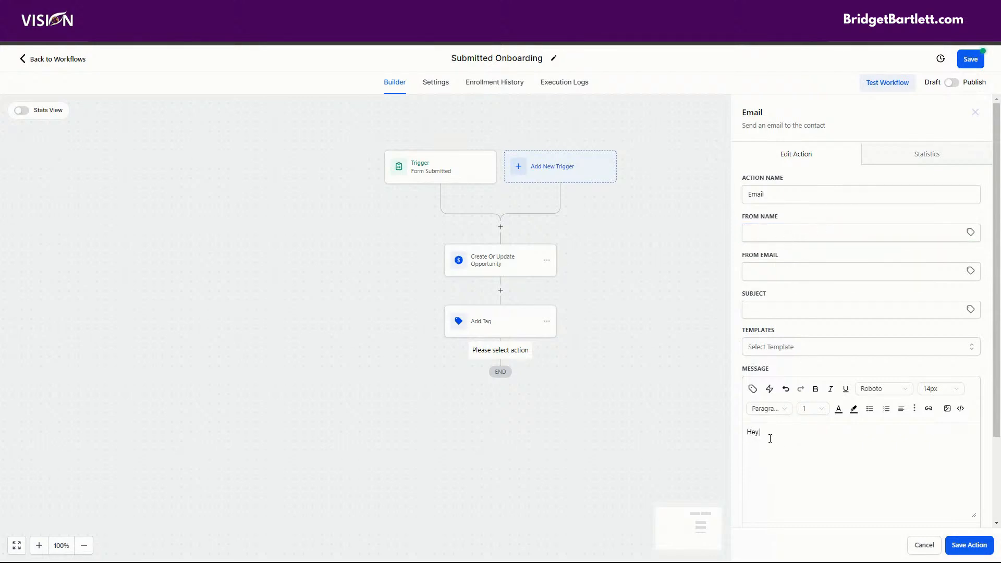
left_click(753, 389)
left_click(743, 210)
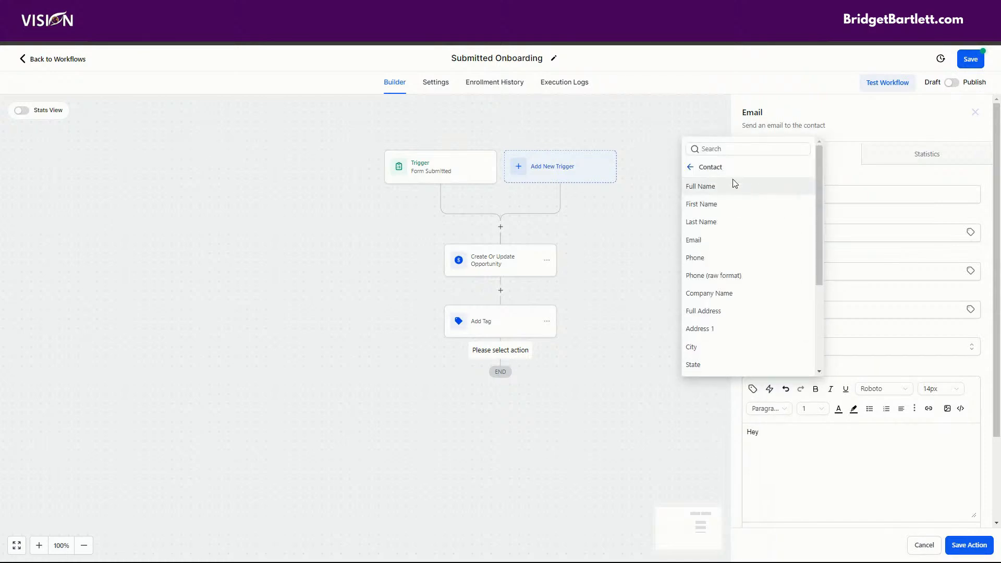
left_click(723, 203)
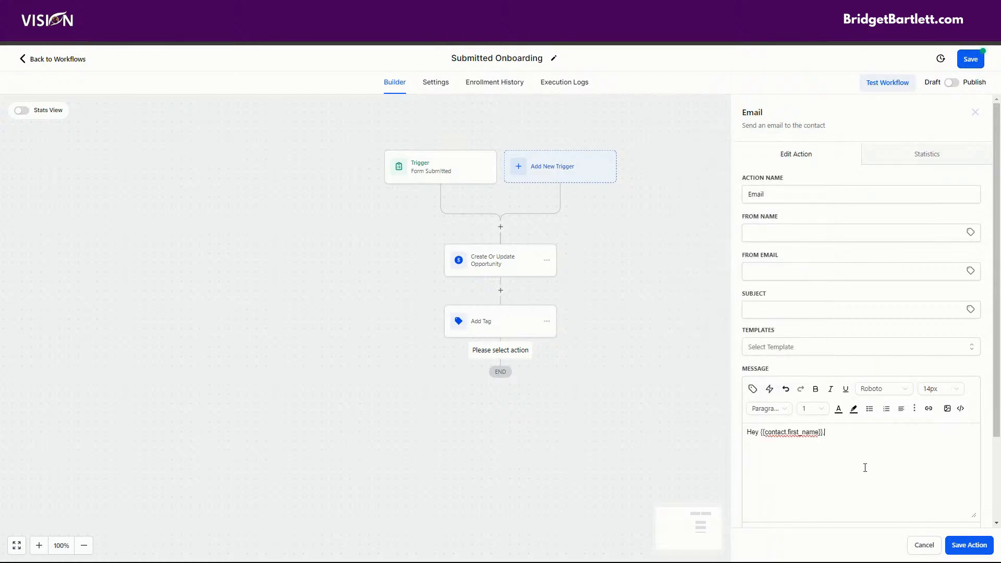
- Write "Thank you for submitting your onboarding." below the greeting in the email message
type("Thnak")
key("BackSpace")
key("BackSpace")
key("BackSpace")
key("BackSpace")
type("ank you for submitting your onboad")
type(".")
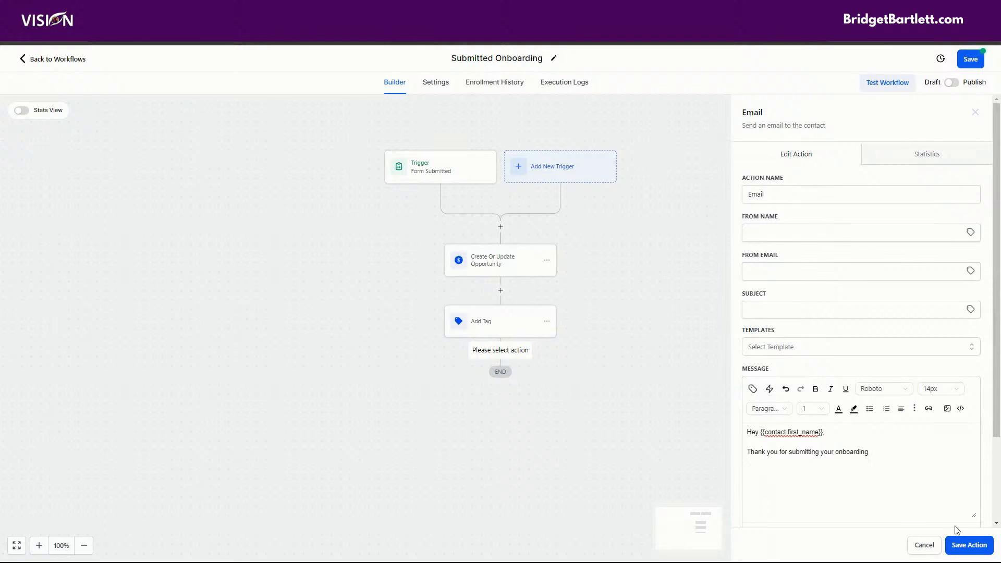
- Set the email subject to "Welcome, {{contact.first_name}}!" and save the email action
left_click(969, 545)
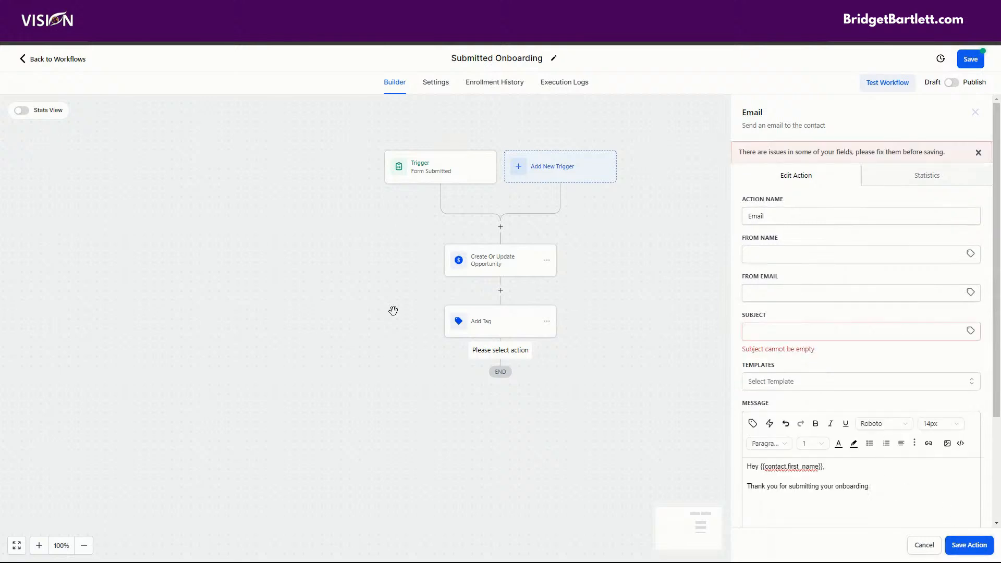
left_click(814, 334)
left_click(833, 395)
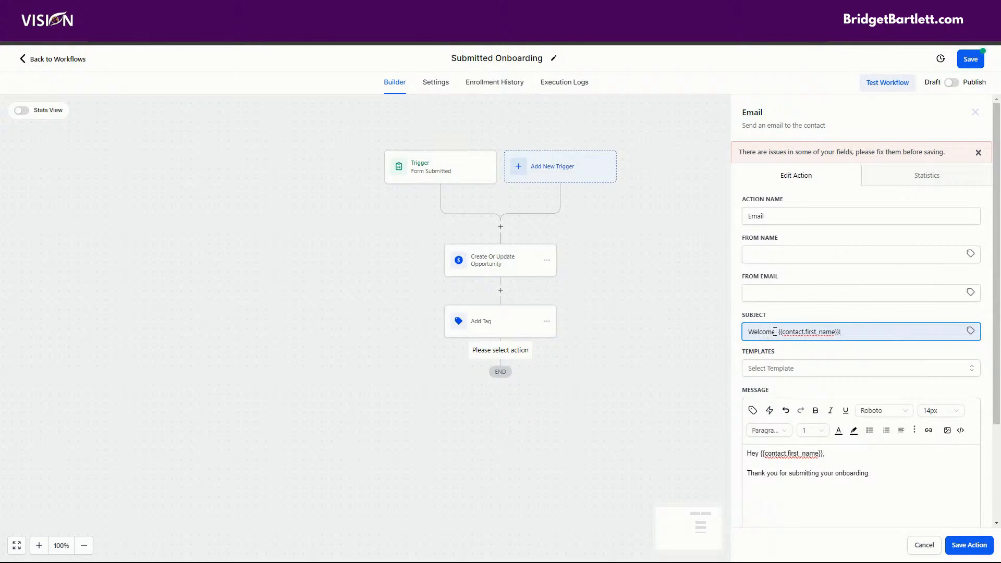
mouse_move(950, 561)
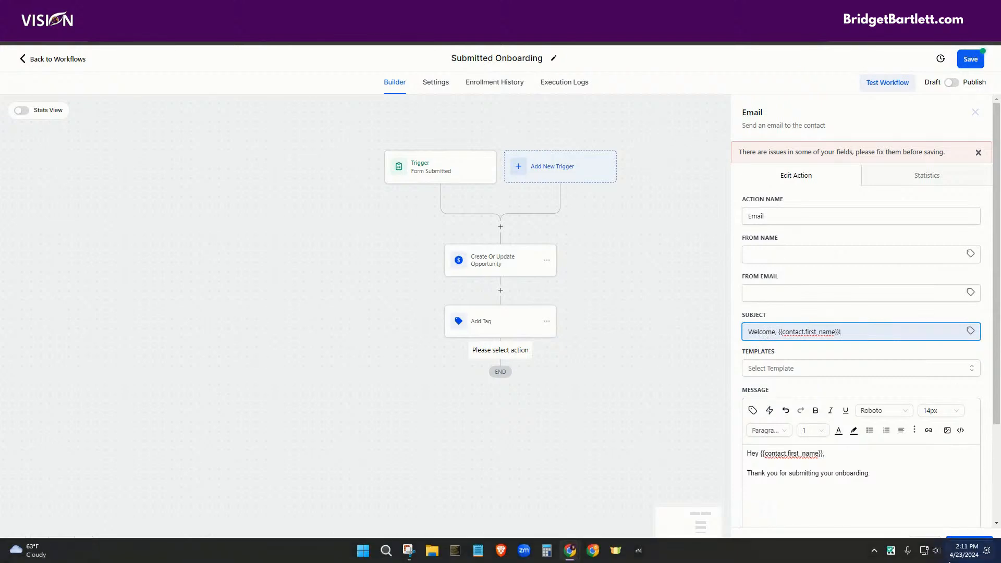
left_click(968, 544)
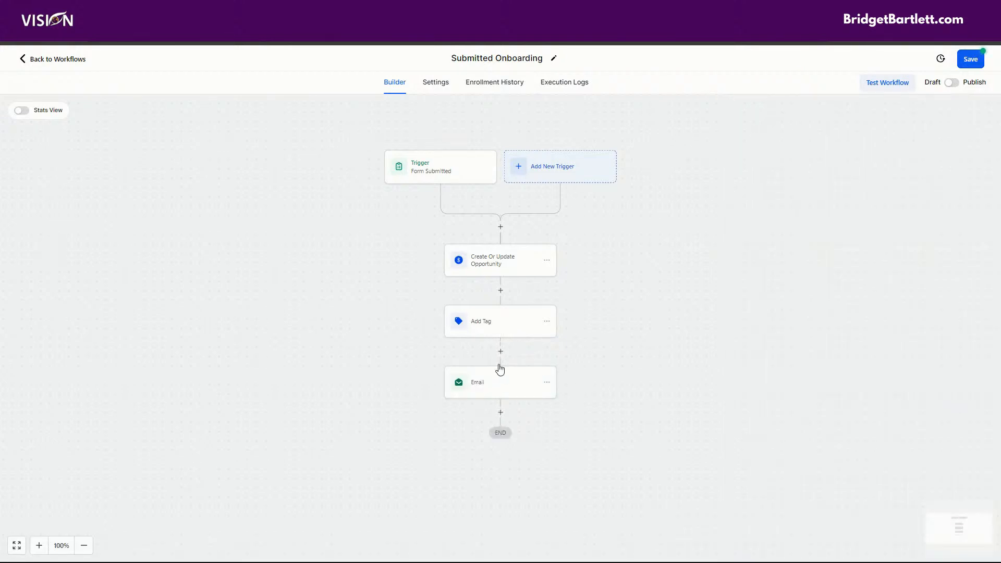
left_click(500, 415)
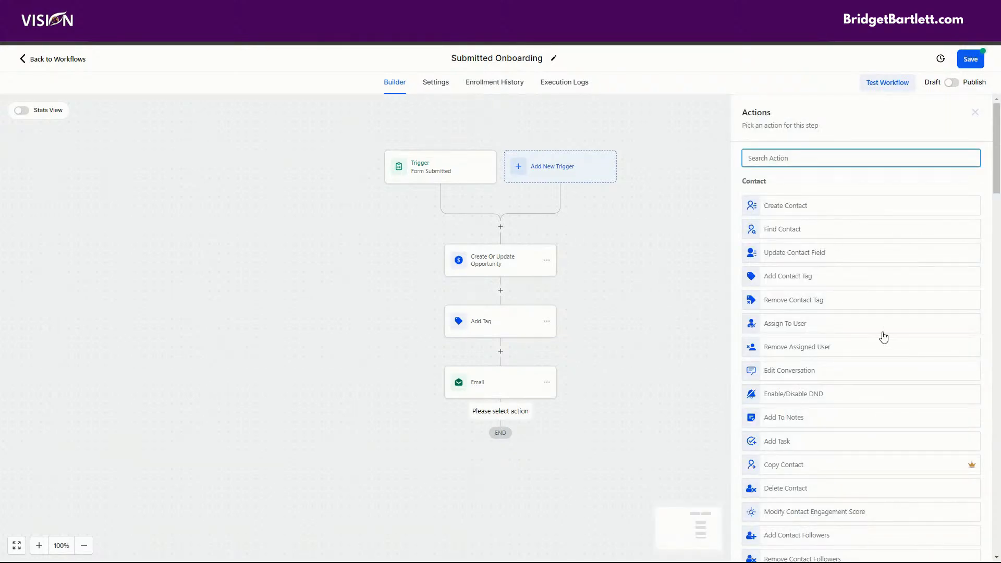
scroll(883, 335, "down", 4)
scroll(874, 326, "down", 6)
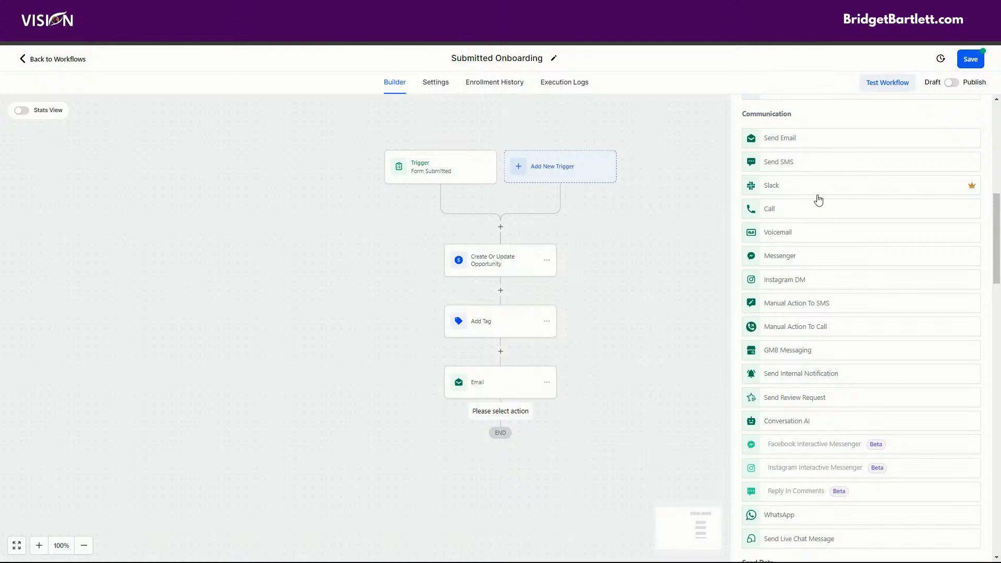
scroll(887, 313, "down", 10)
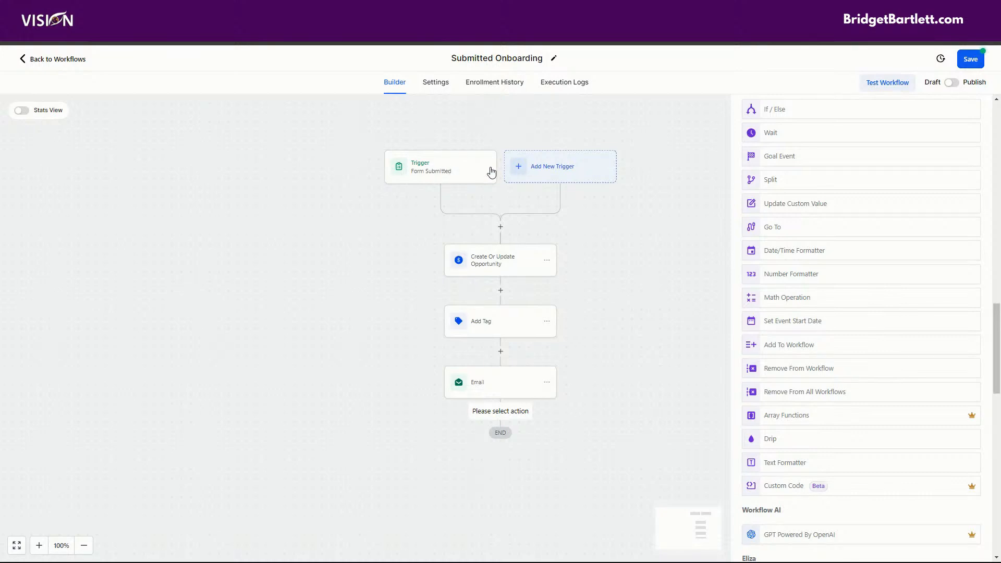
- Save the workflow and return to the workflow list
left_click(974, 62)
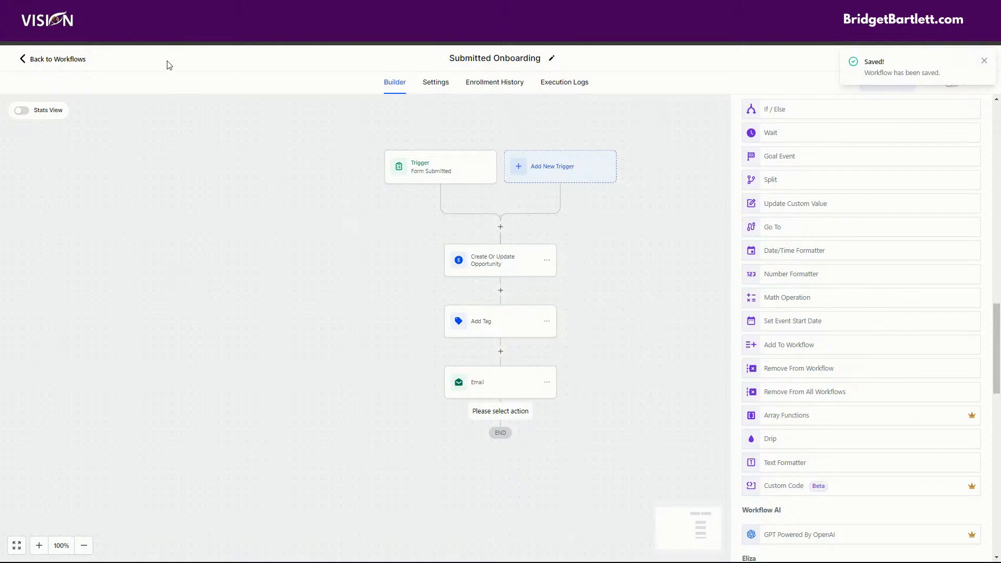
left_click(62, 60)
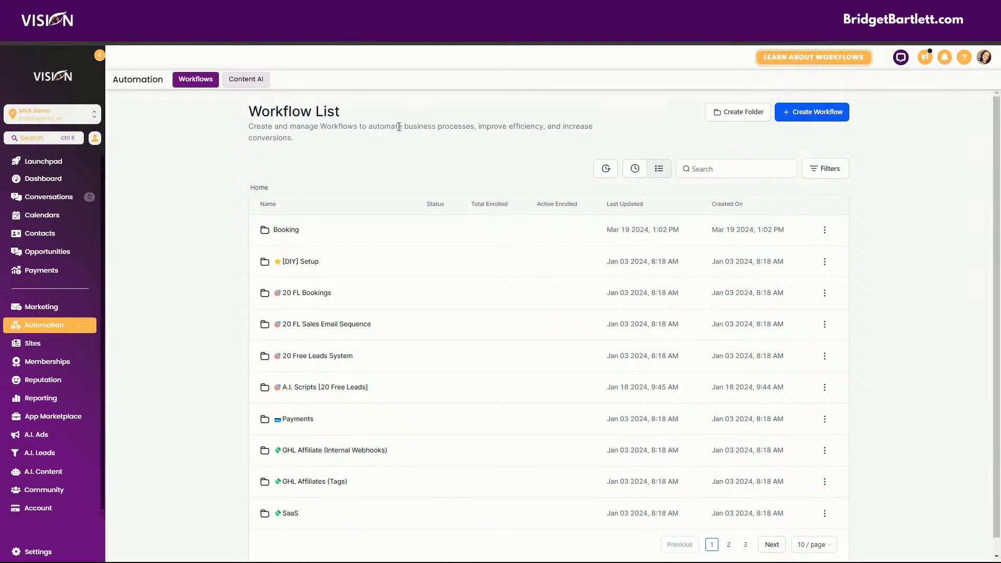
- Create a new workflow from scratch and name it "In progress"
scroll(365, 391, "down", 1)
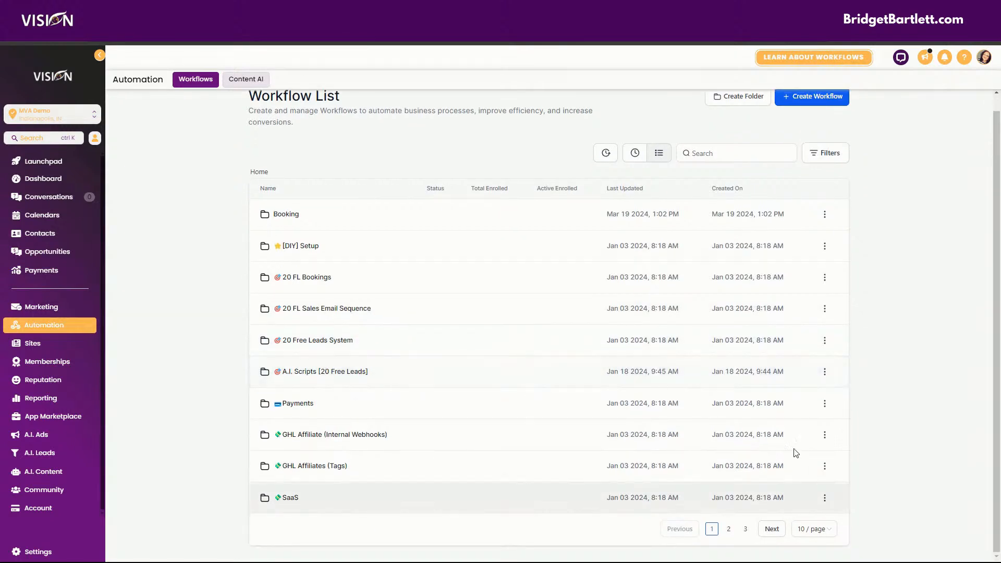
left_click(831, 102)
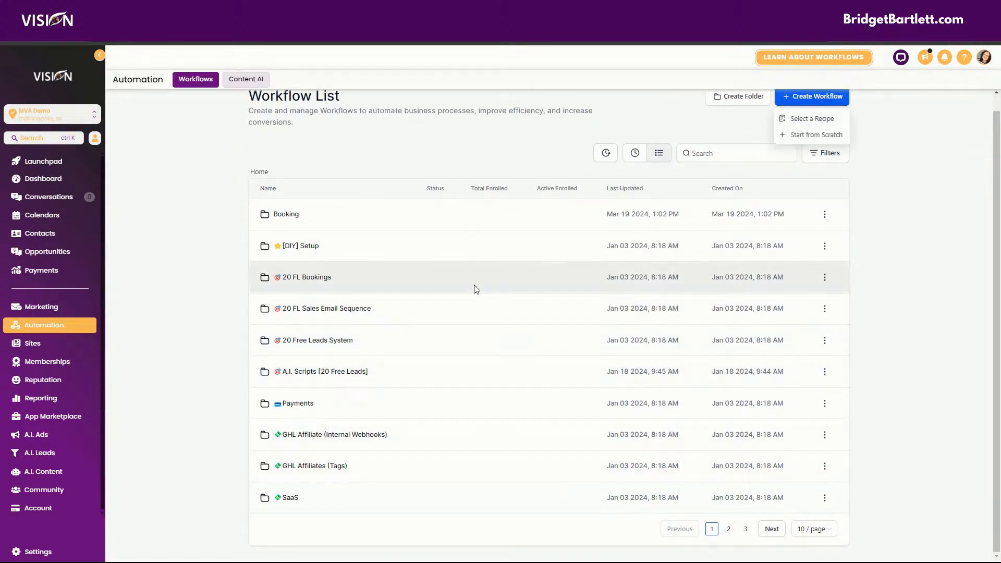
left_click(817, 135)
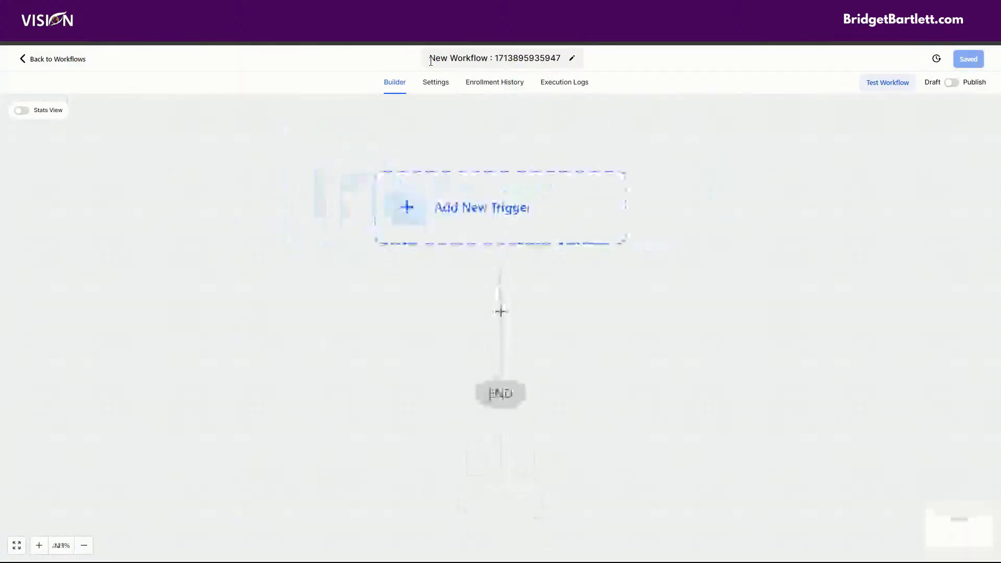
left_click(573, 58)
type("In p")
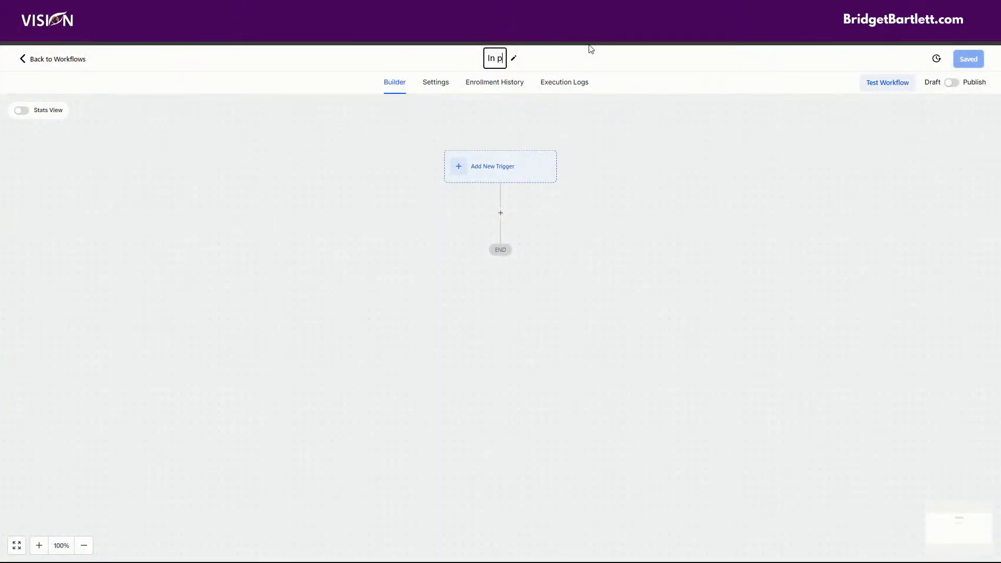
type("rogress")
key("Return")
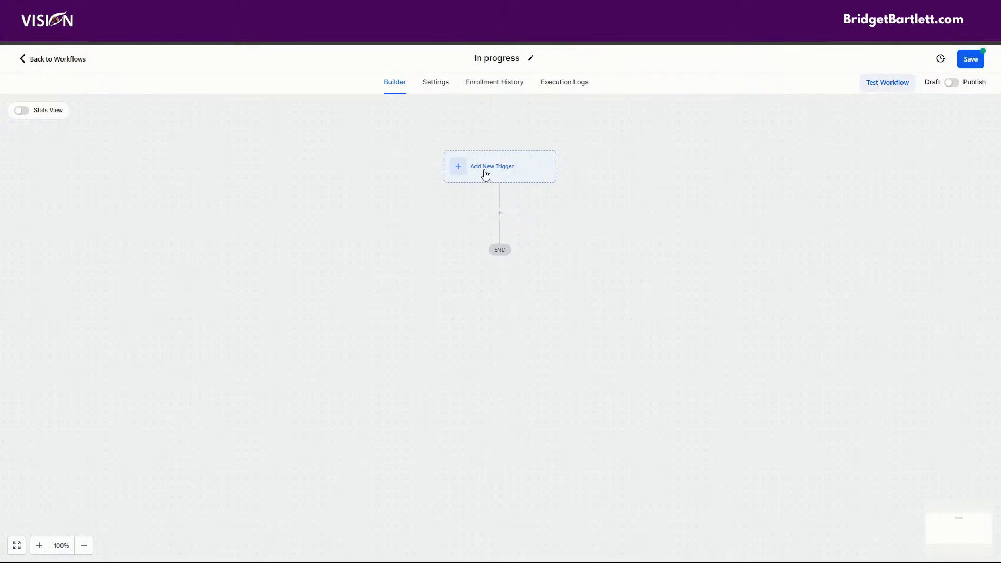
- Add an Opportunity Changed trigger with an In pipeline filter set to Onboarding
left_click(484, 175)
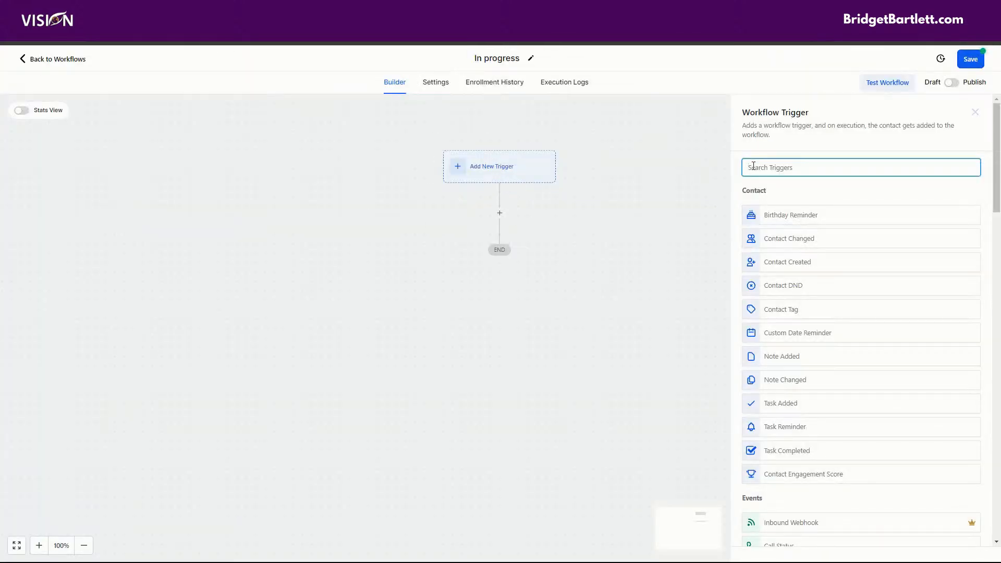
type("opp")
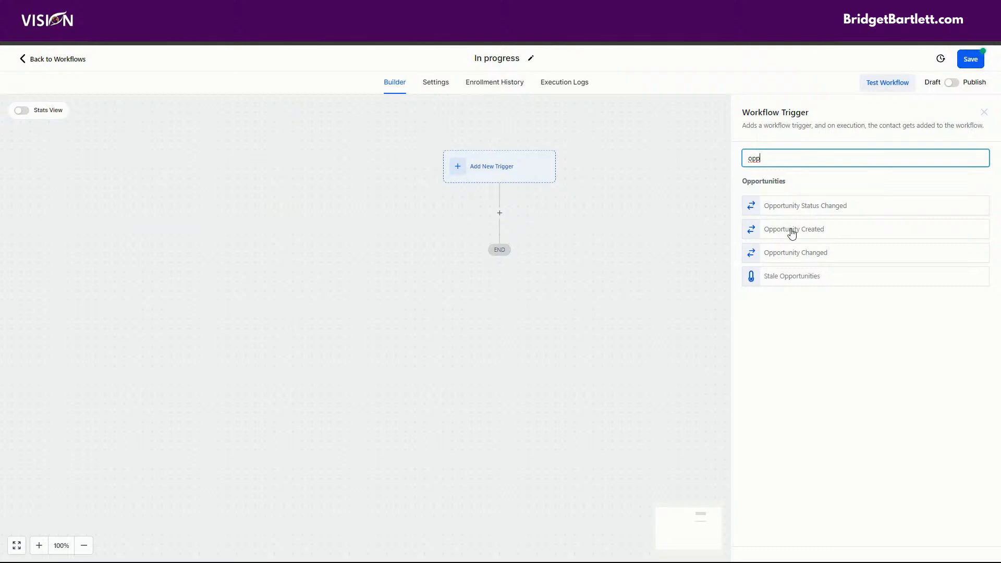
left_click(798, 258)
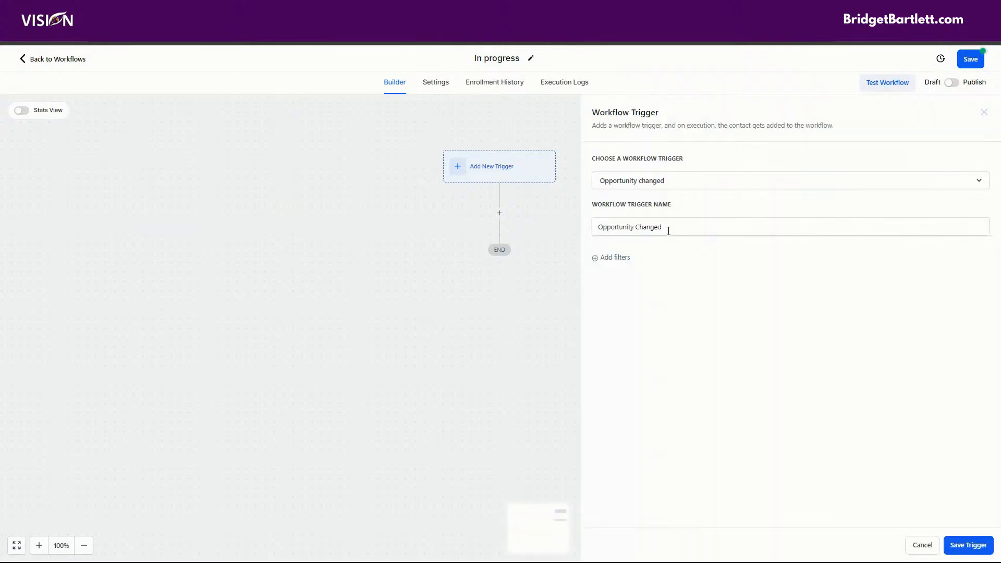
left_click(618, 259)
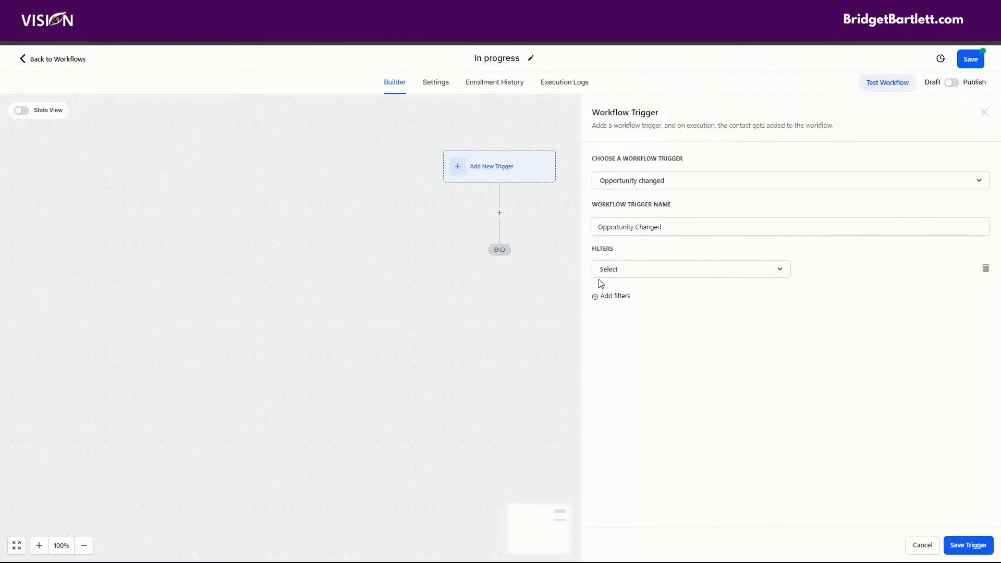
left_click(624, 278)
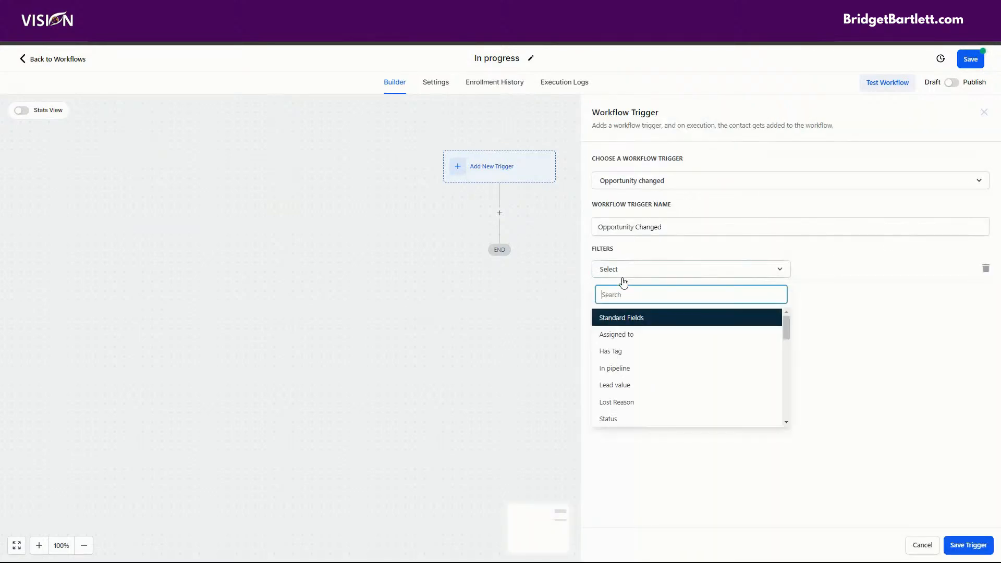
left_click(615, 369)
left_click(808, 276)
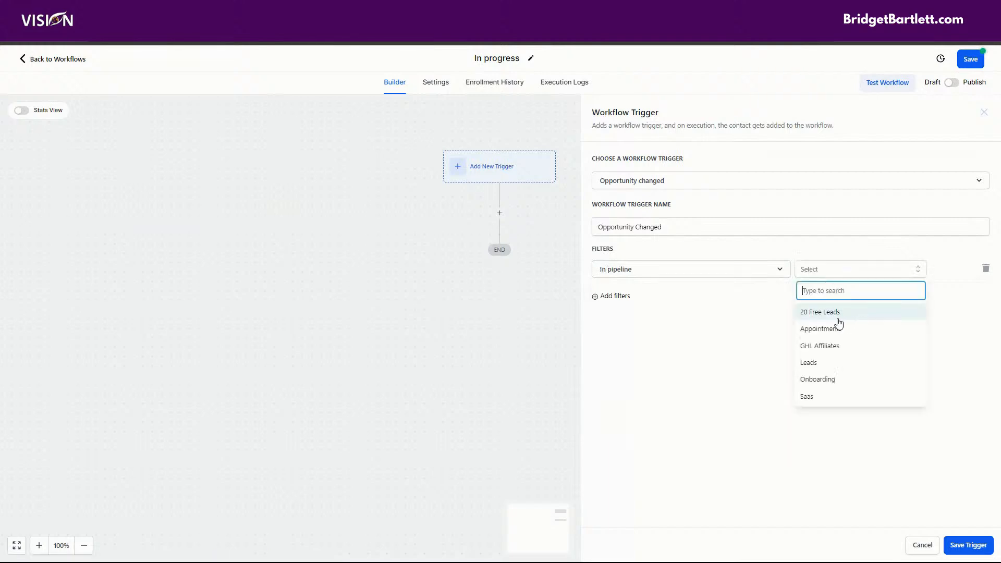
left_click(830, 386)
- Add a Pipeline stage filter set to In Progress and save the trigger
left_click(632, 296)
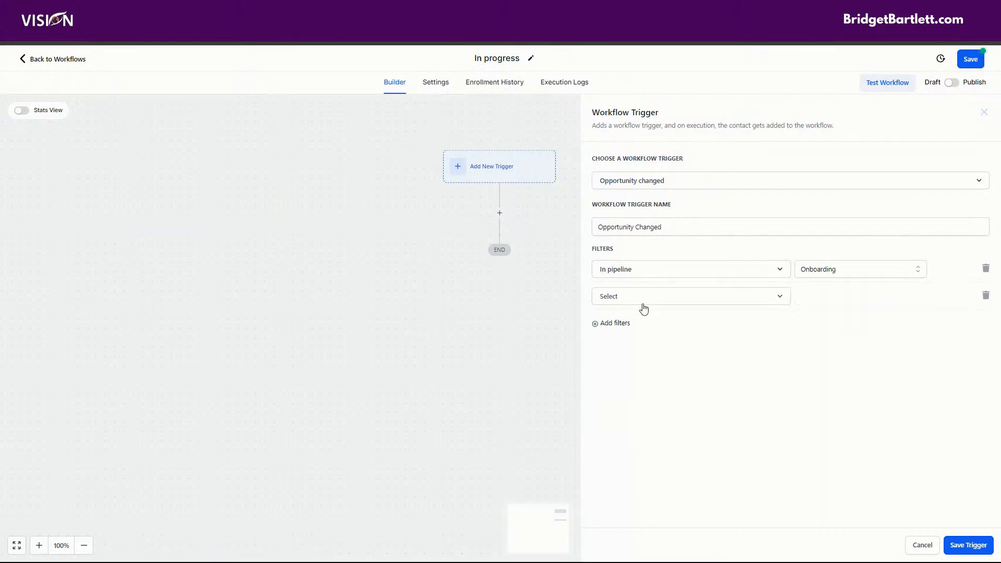
left_click(642, 301)
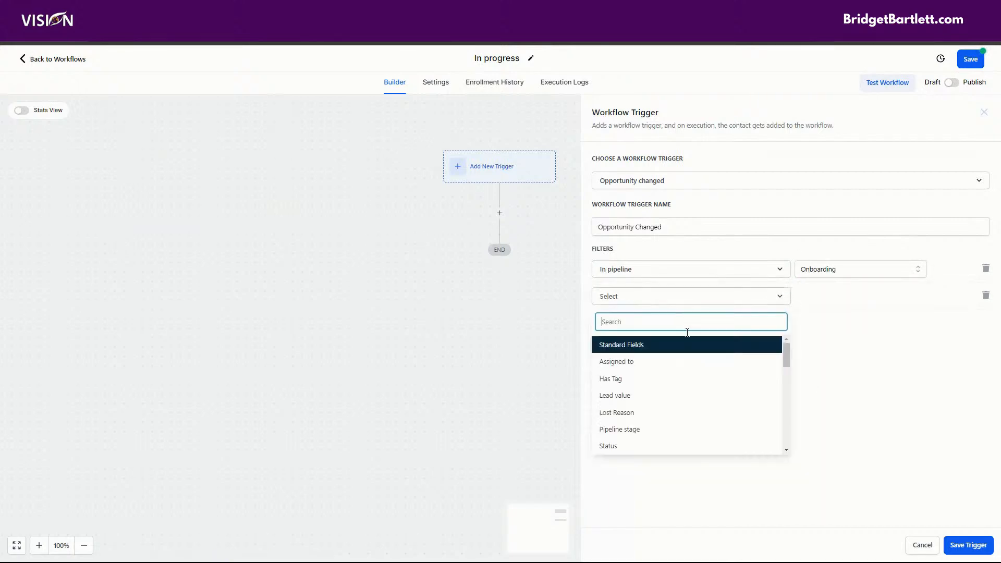
left_click(621, 431)
left_click(844, 296)
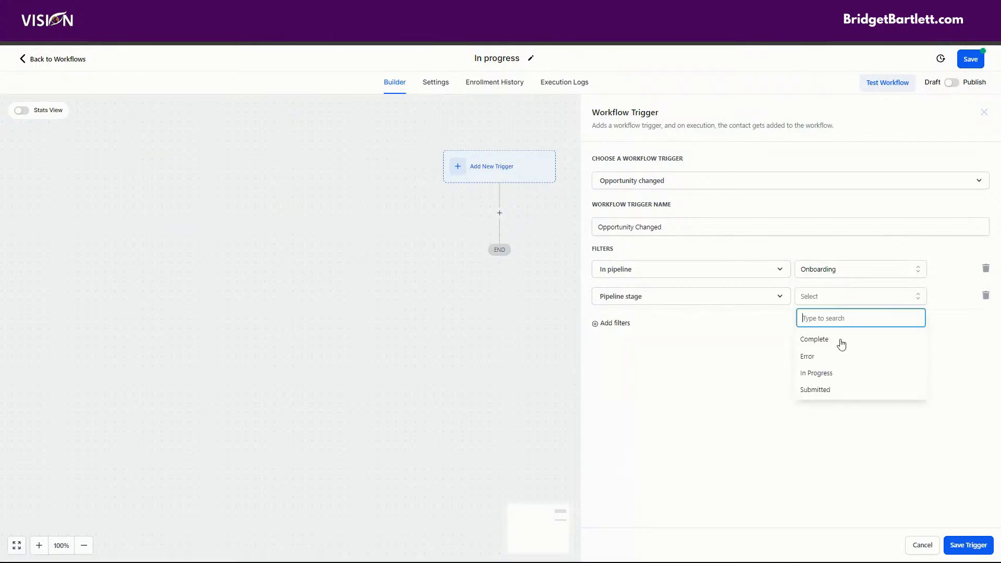
left_click(829, 373)
left_click(966, 546)
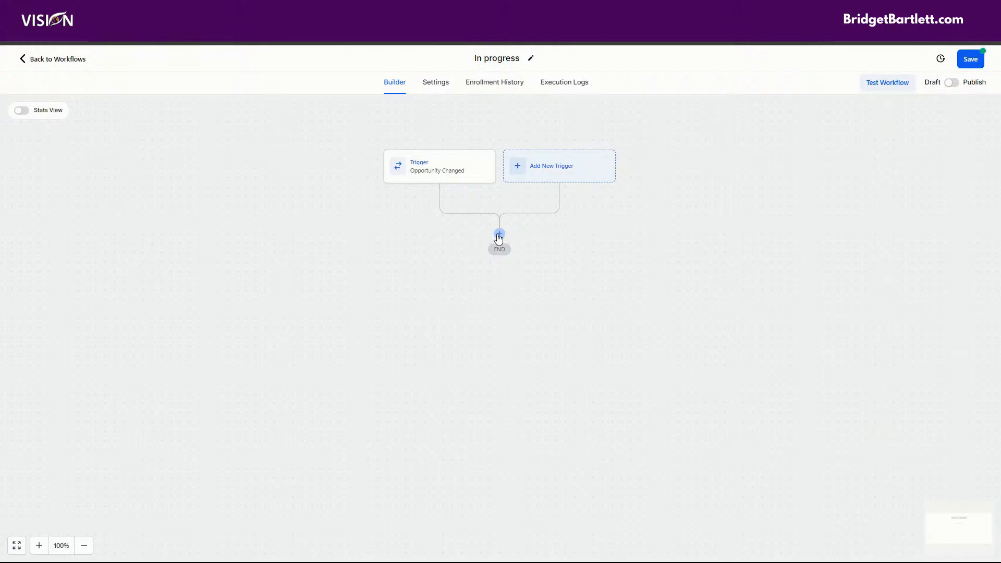
- Start a Send Email action below the Opportunity Changed trigger and view its message settings
left_click(499, 235)
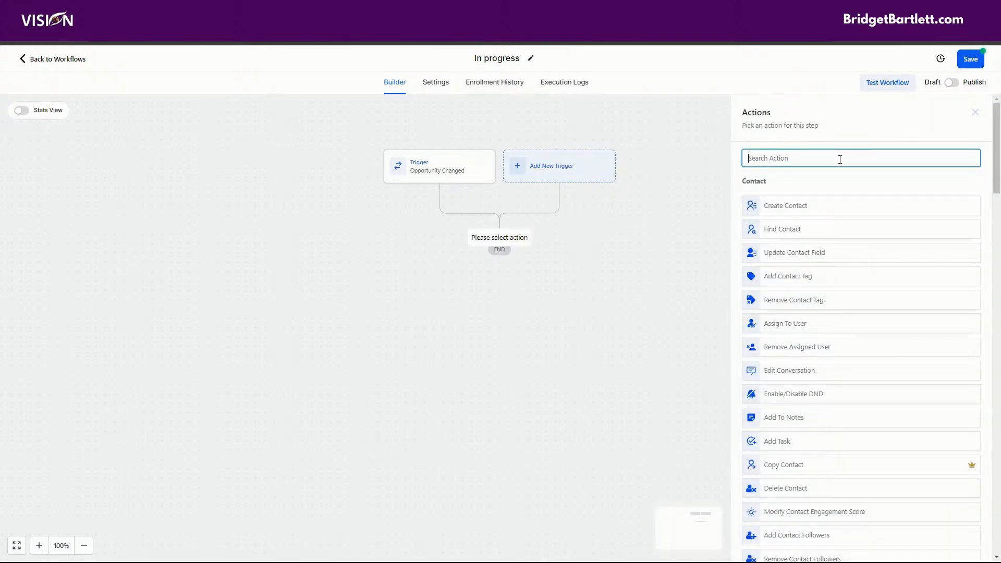
type("emai")
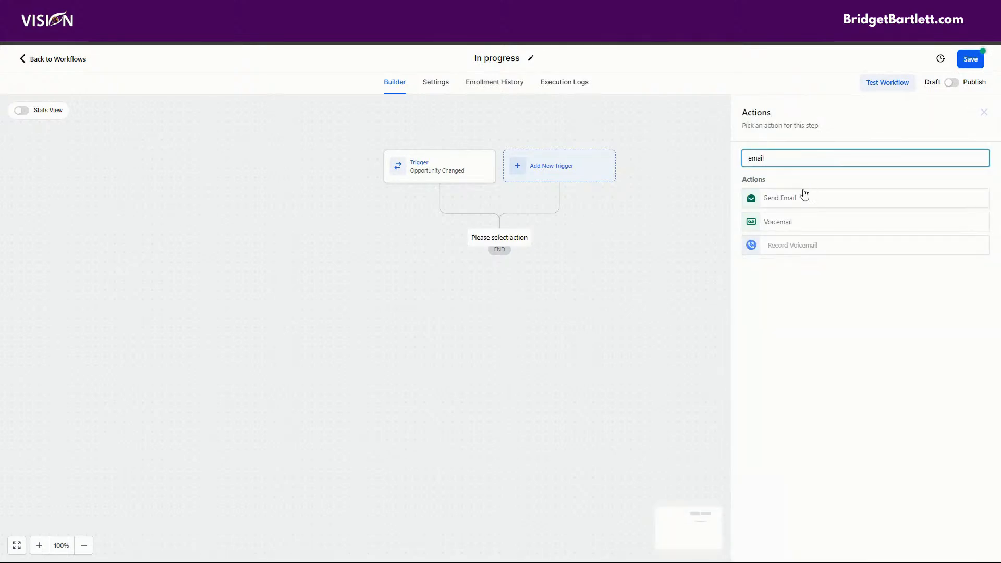
type("l")
left_click(803, 198)
scroll(776, 394, "down", 2)
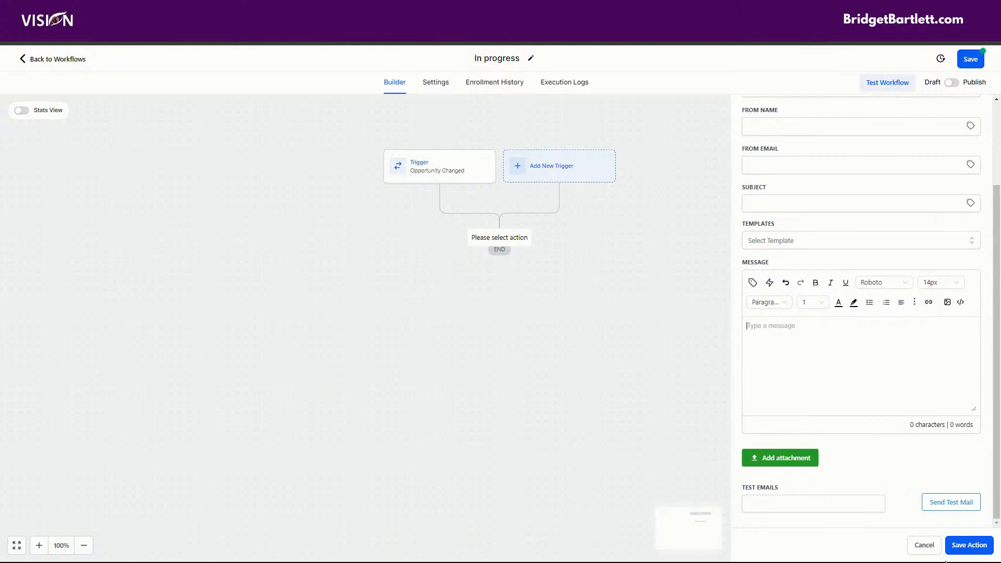
- Save the "In progress" workflow and return to the workflow list
left_click(967, 61)
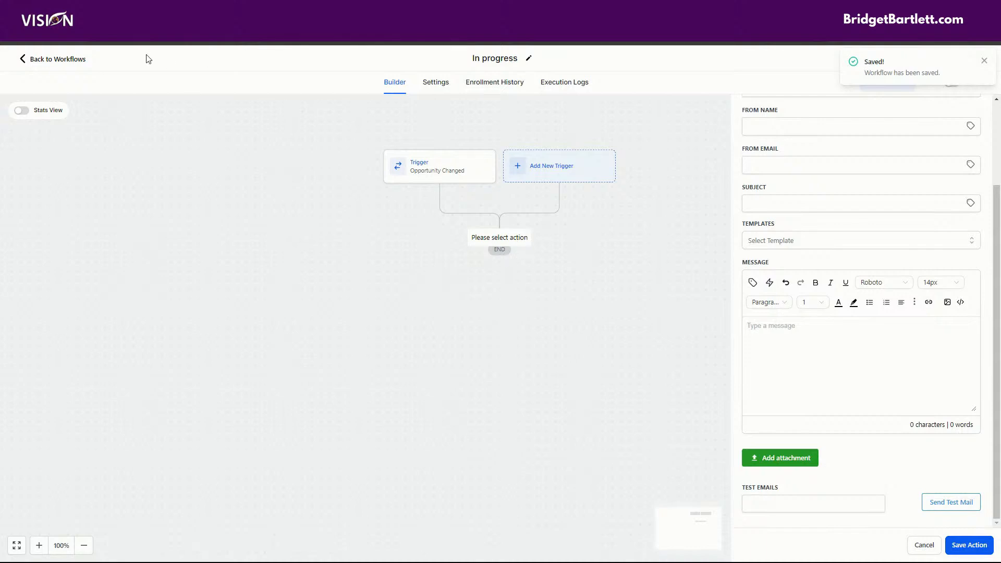
left_click(66, 60)
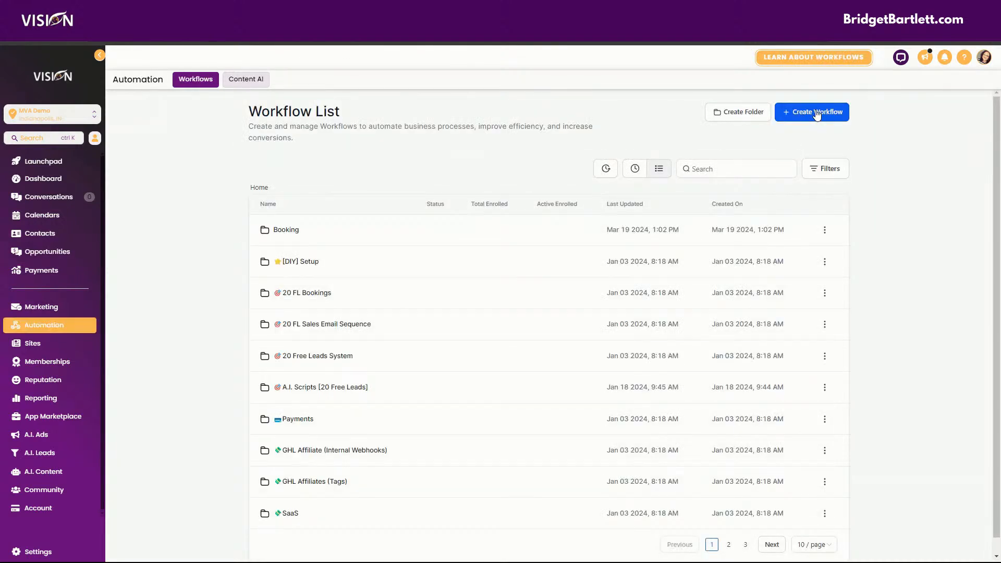
- Create another workflow from scratch and name it "Stage Error"
left_click(818, 112)
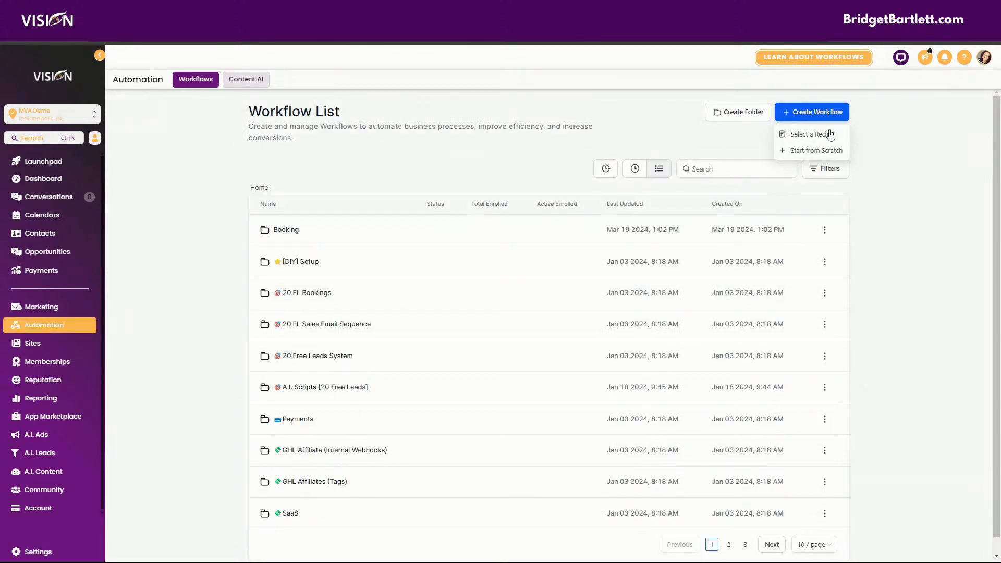
left_click(815, 151)
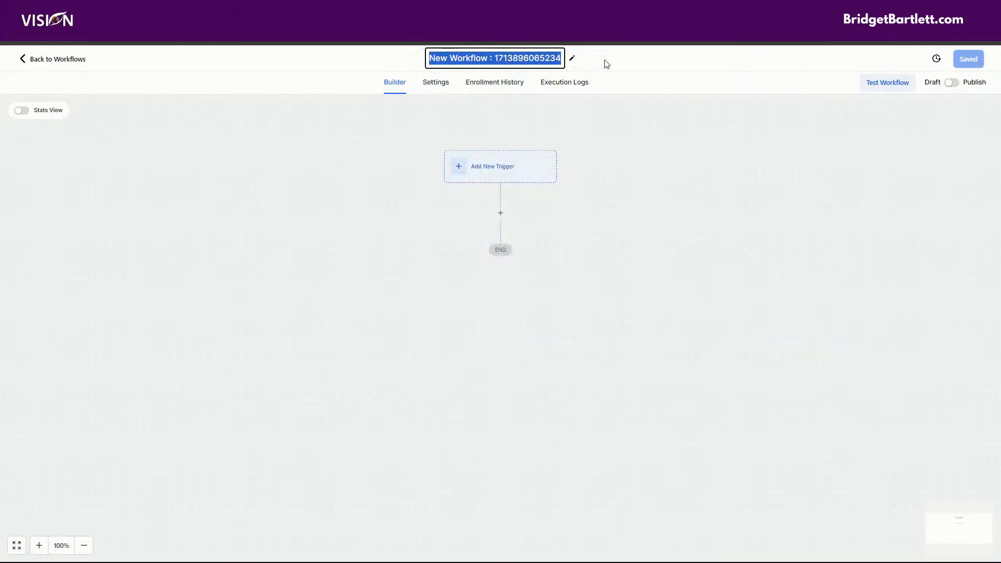
type("Sta")
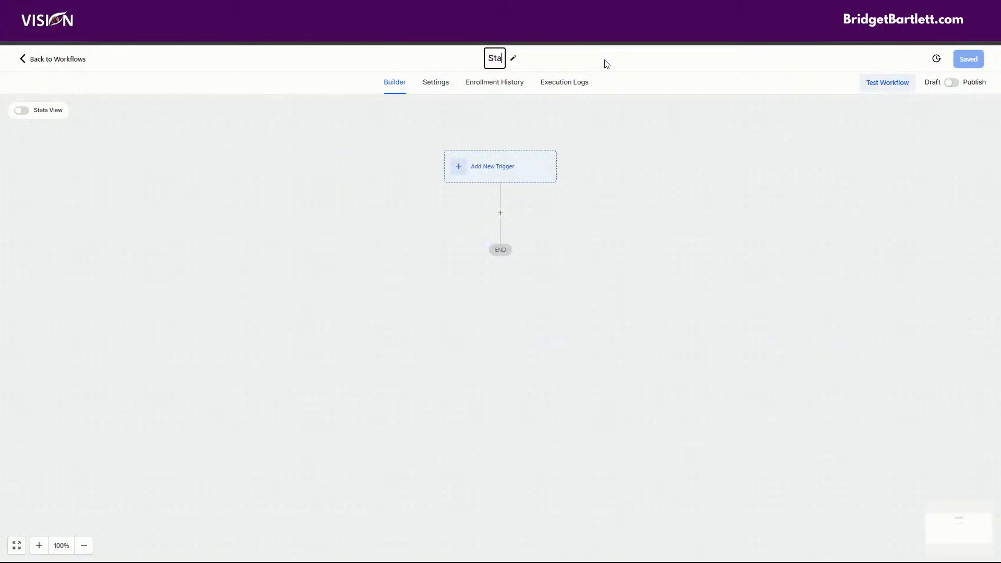
type("ge Error")
left_click(489, 167)
- Give the Stage Error workflow an Opportunity Changed trigger with an In pipeline filter set to Onboarding
left_click(518, 172)
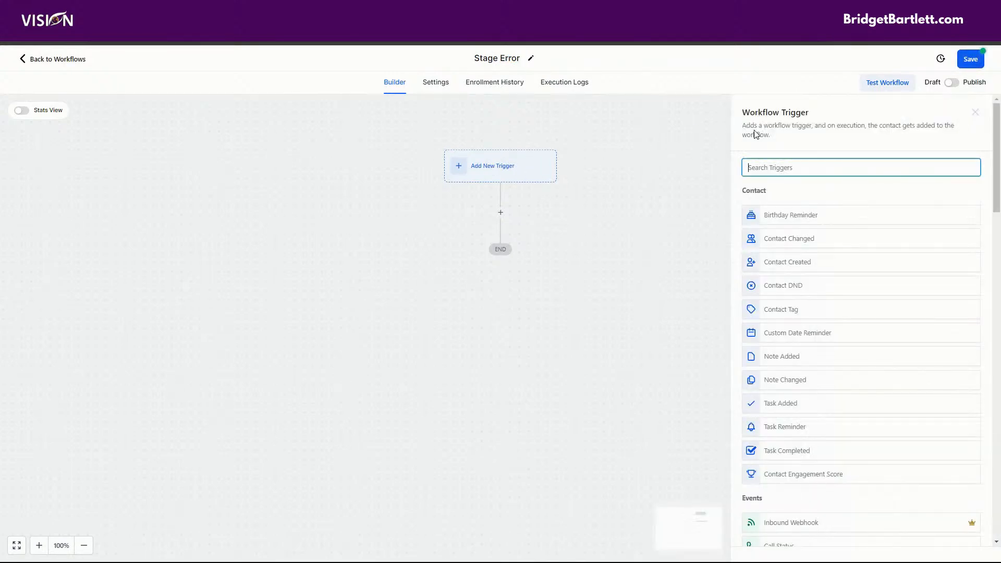
type("opp")
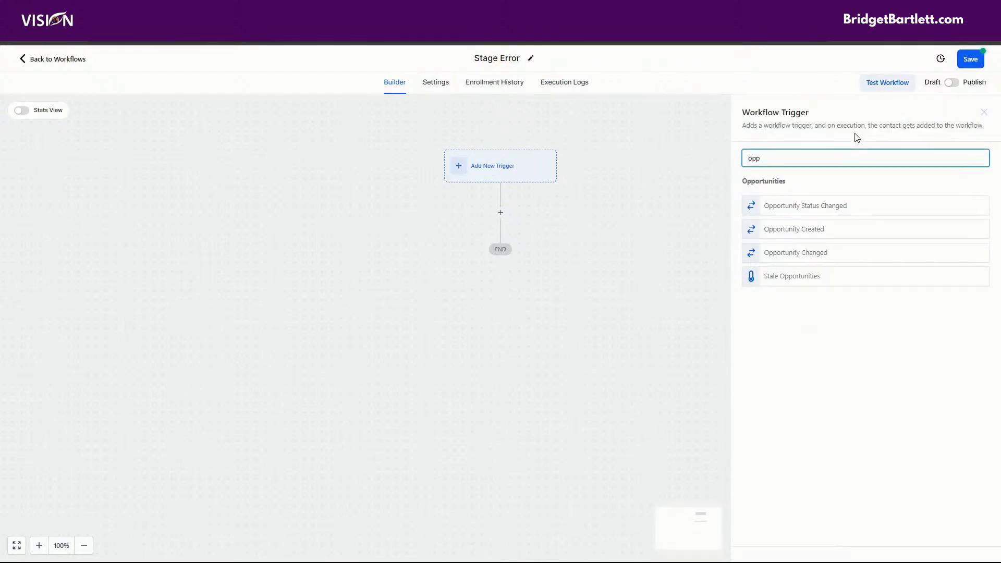
left_click(788, 256)
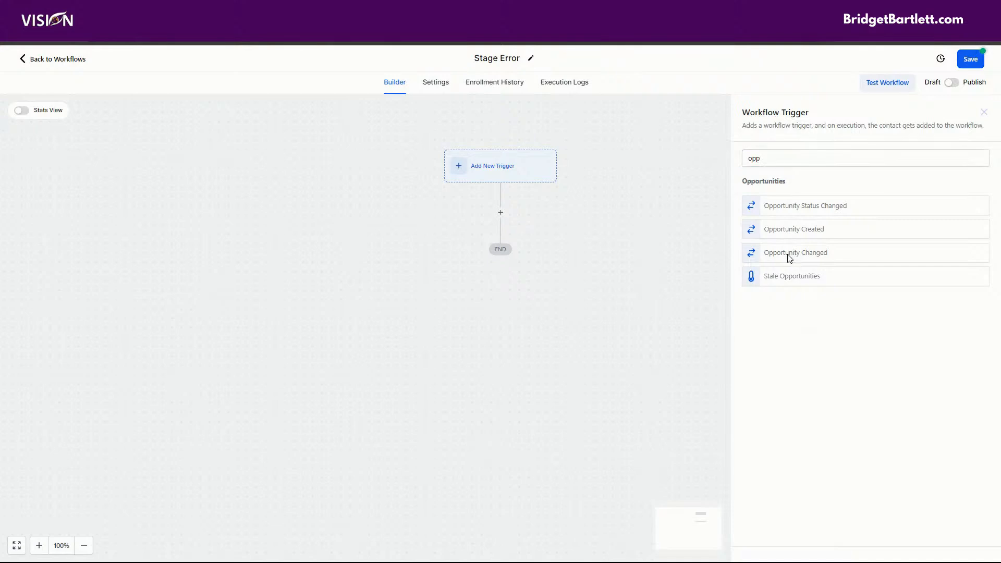
left_click(622, 259)
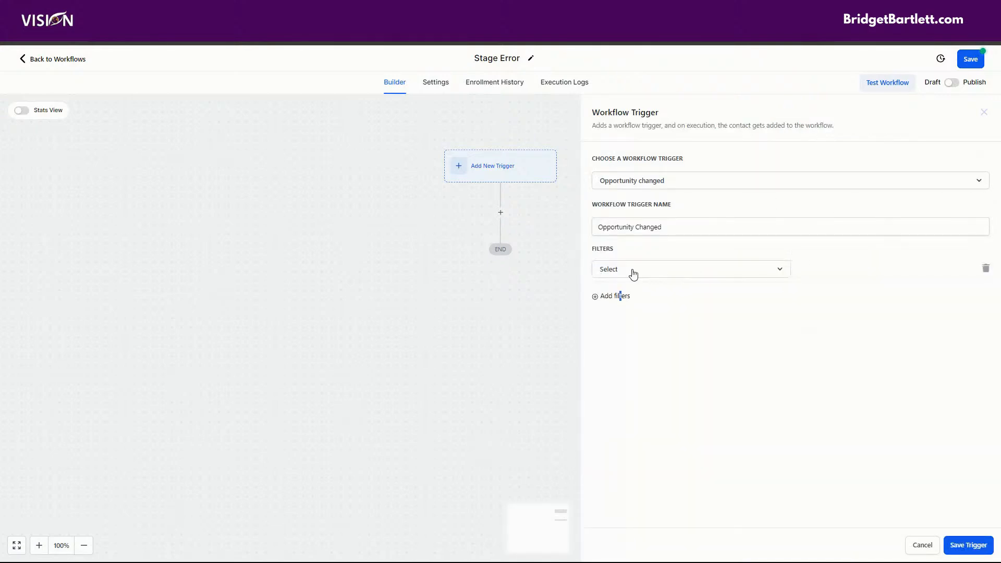
left_click(630, 270)
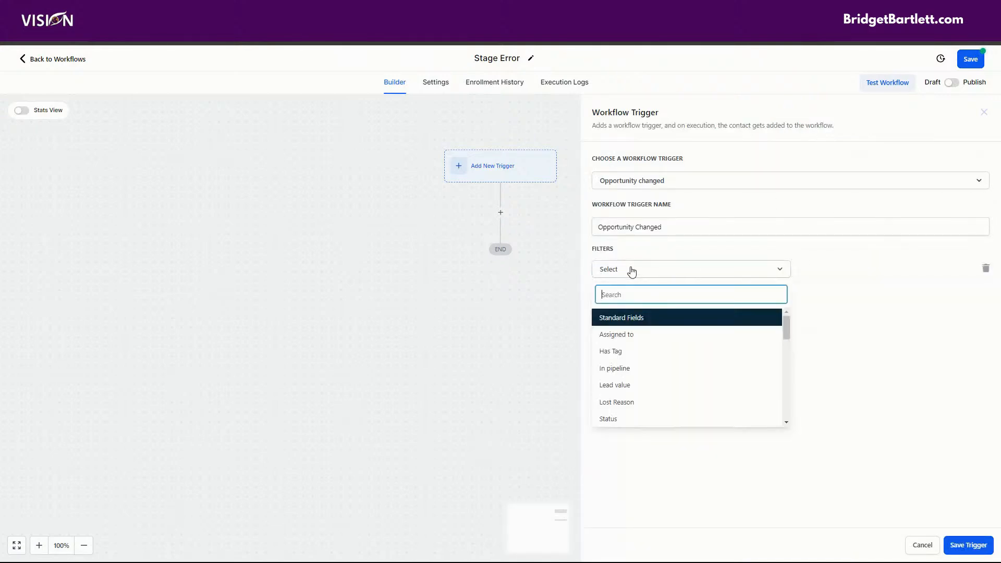
left_click(622, 369)
left_click(853, 276)
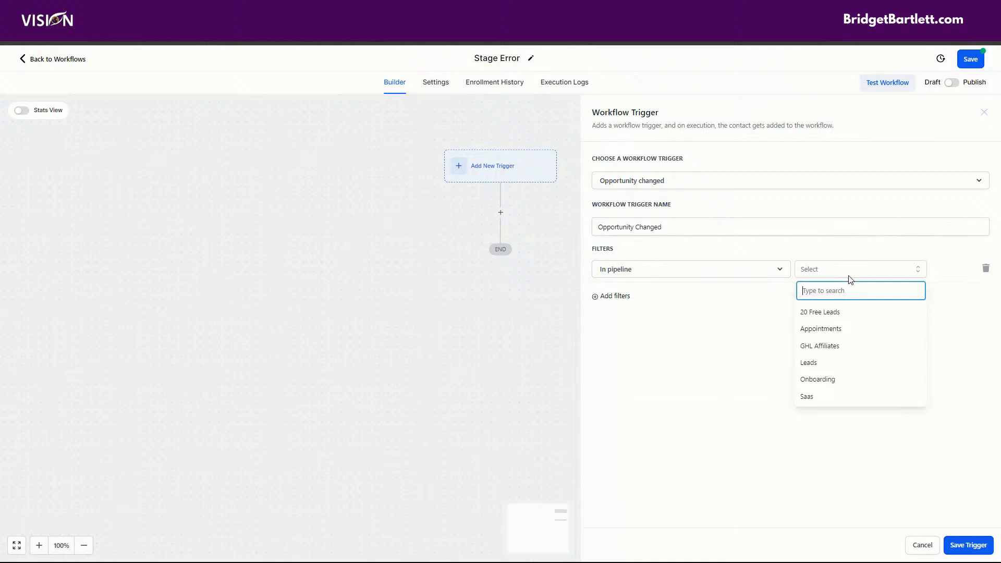
left_click(808, 381)
- Add a Pipeline stage filter set to Error, and save both the trigger and the workflow
left_click(620, 296)
left_click(644, 301)
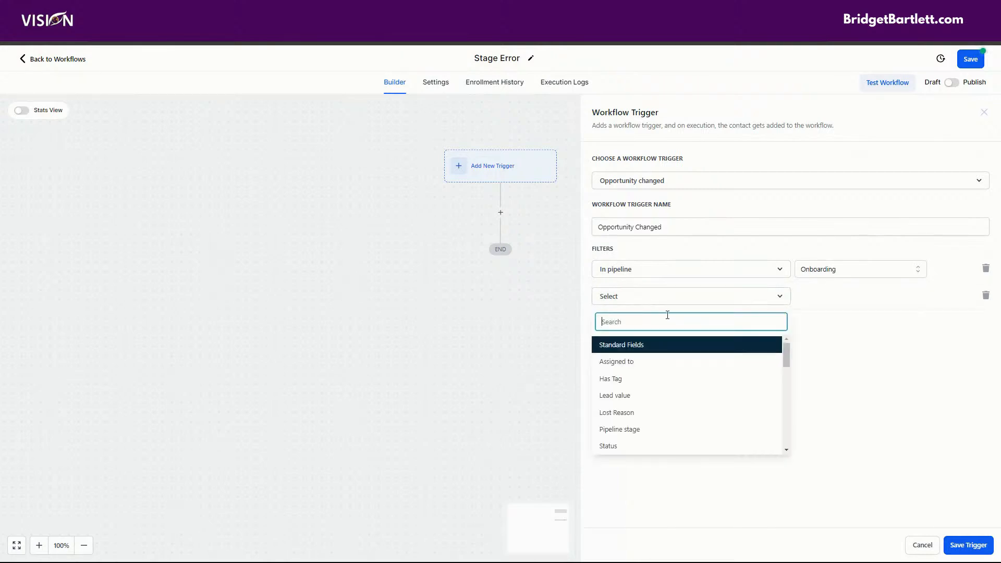
left_click(662, 429)
left_click(838, 297)
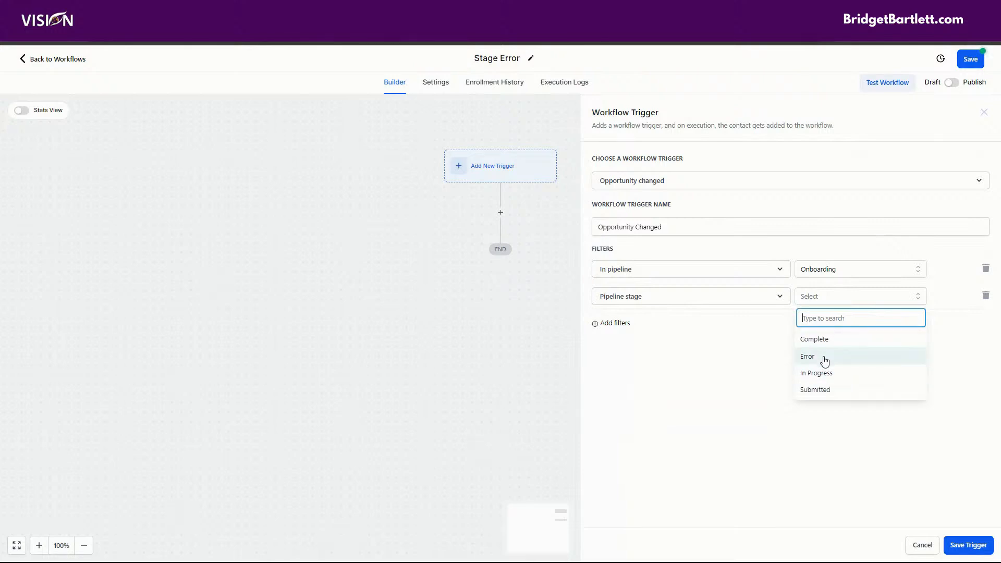
left_click(820, 355)
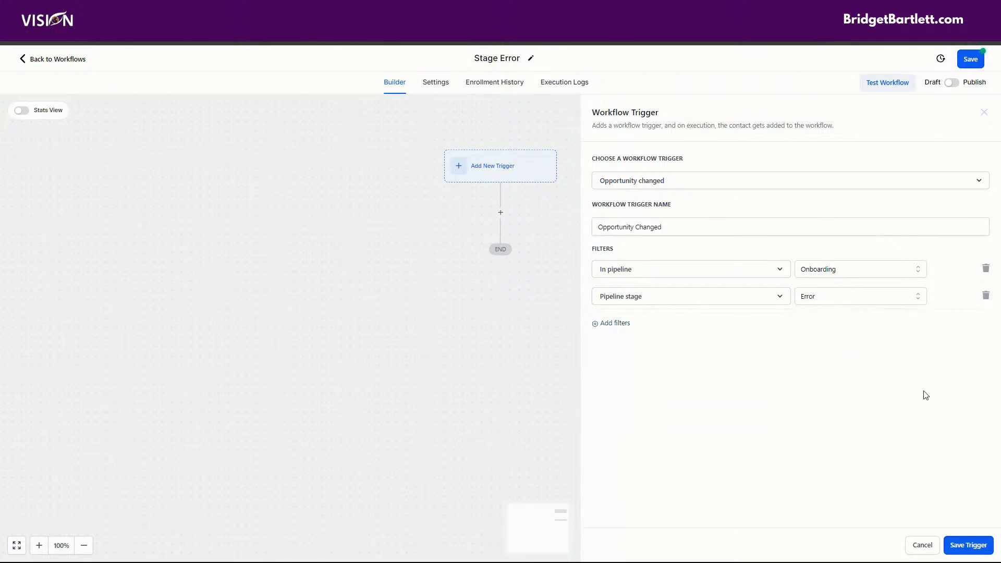
left_click(964, 545)
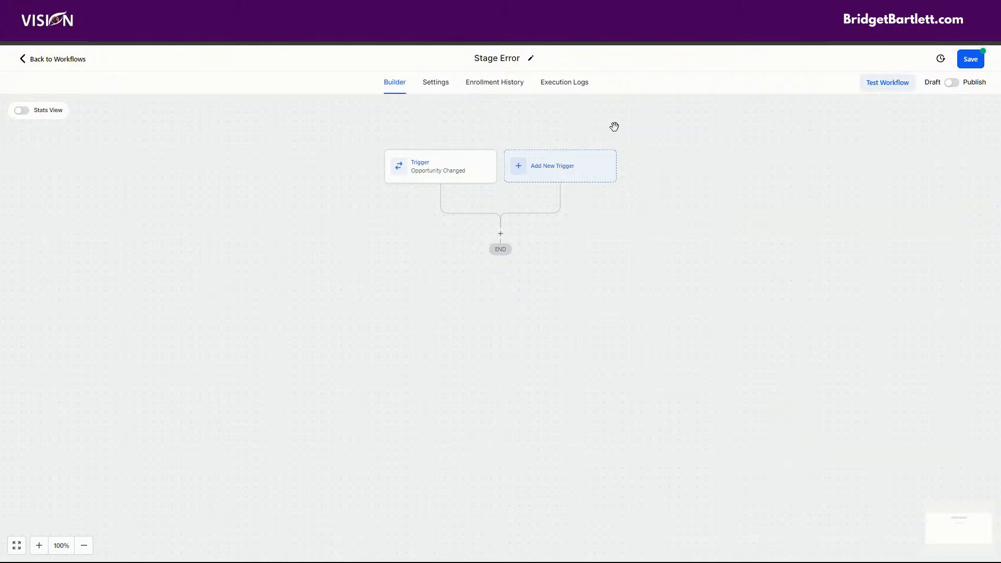
left_click(971, 59)
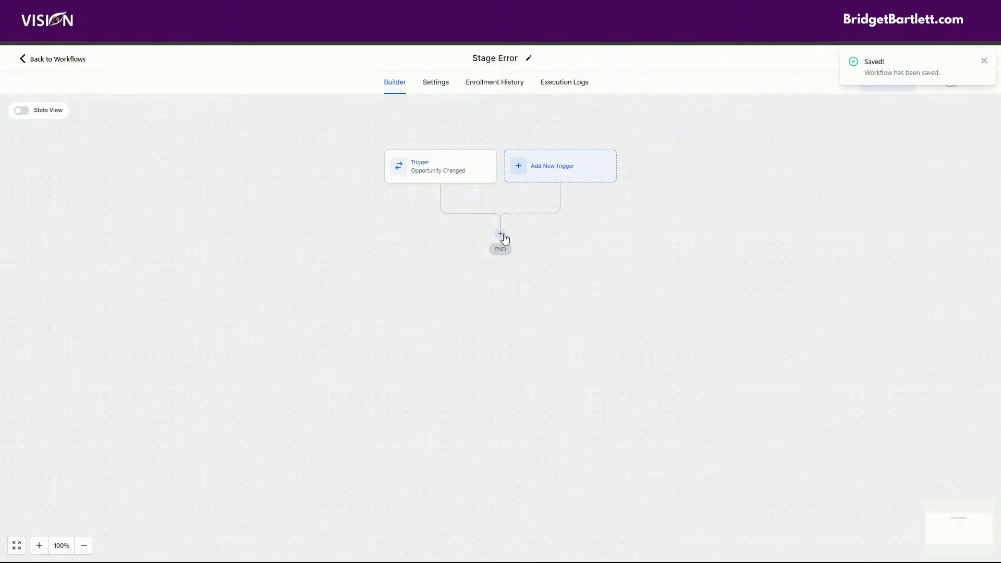
- Add a Send Email action beneath the Opportunity Changed trigger of the Stage Error workflow
left_click(501, 235)
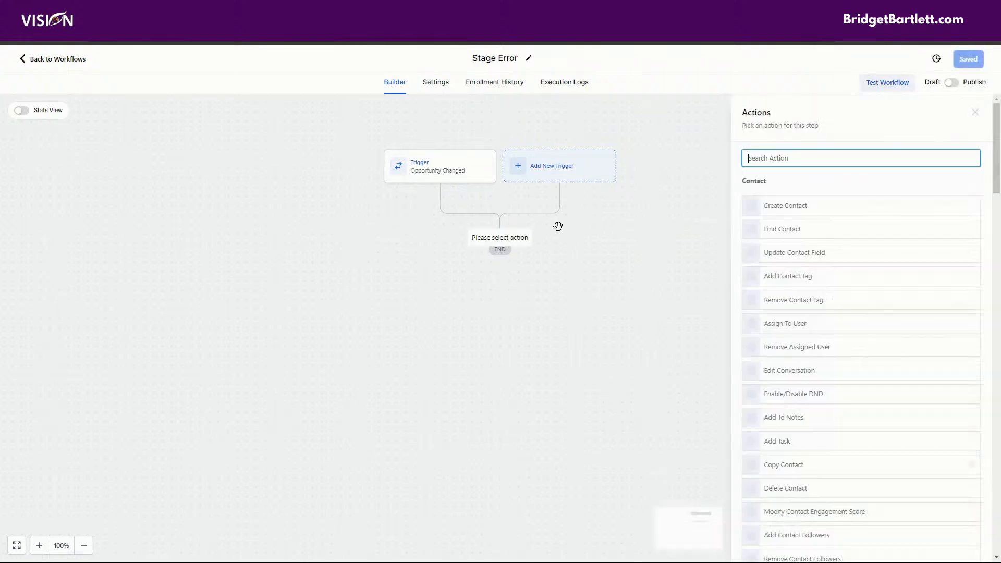
type("email")
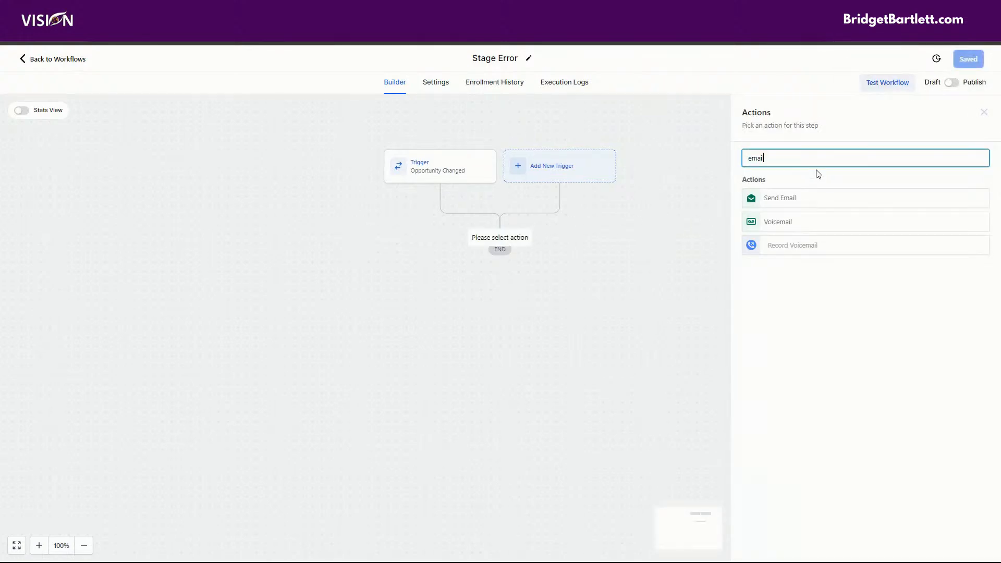
left_click(809, 198)
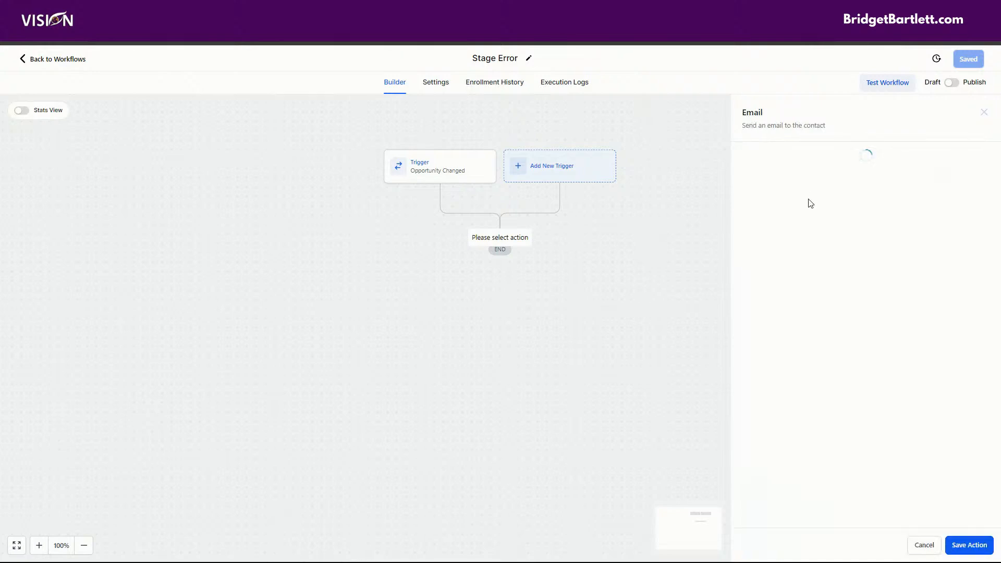
- Insert the contact custom field "What is the name of registrar?" into the email message
left_click(753, 389)
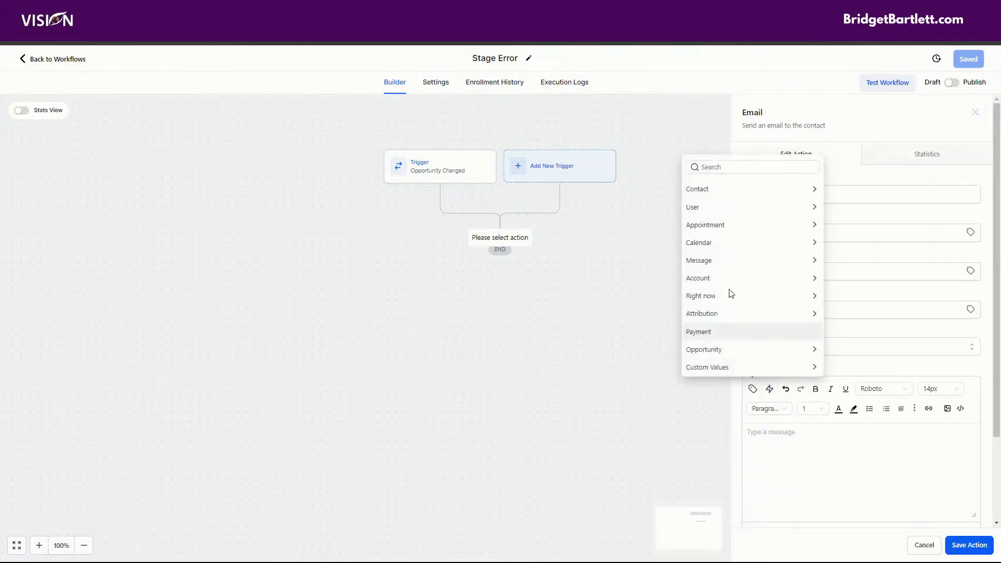
left_click(715, 194)
scroll(762, 318, "down", 3)
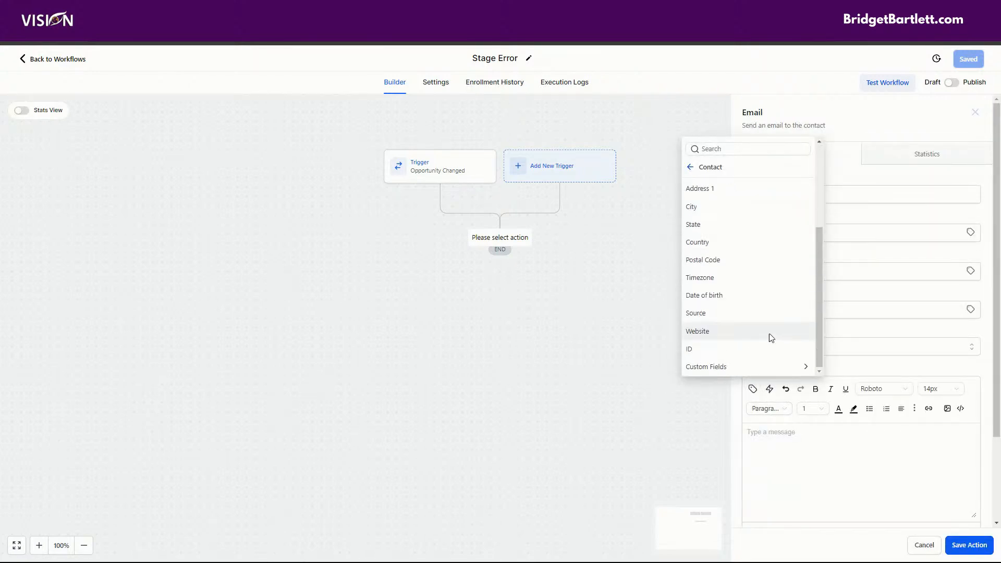
left_click(713, 371)
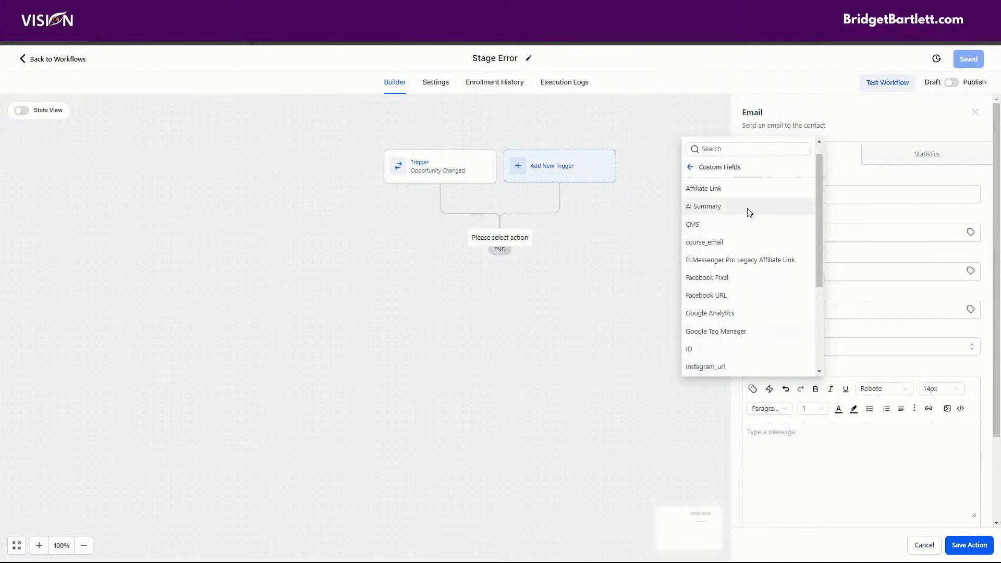
scroll(750, 224, "down", 1)
scroll(751, 313, "down", 2)
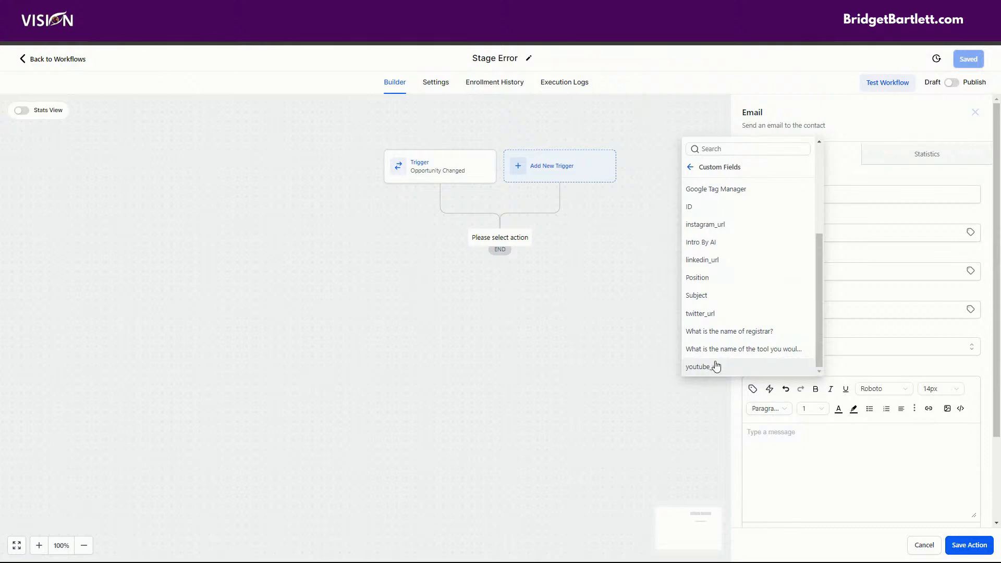
left_click(698, 332)
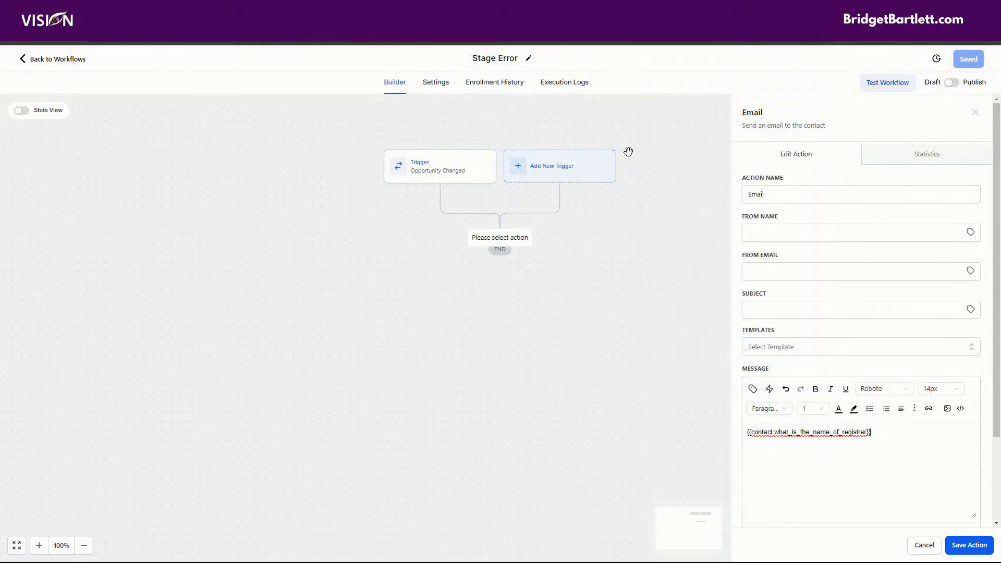
- Add a greeting line above the registrar placeholder, reading "Hey" followed by the contact's First Name custom value
left_click(748, 433)
type("Hey")
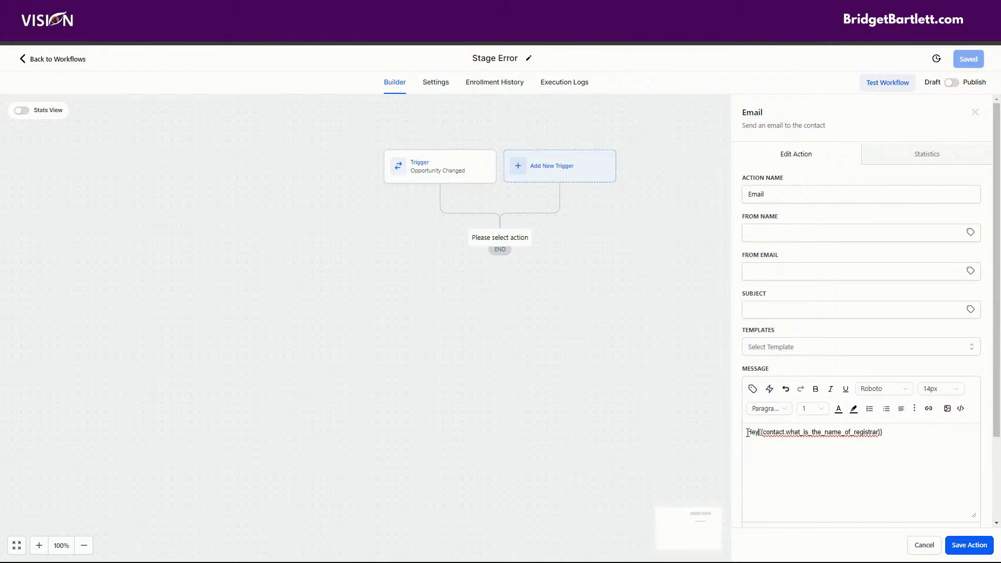
key("Return")
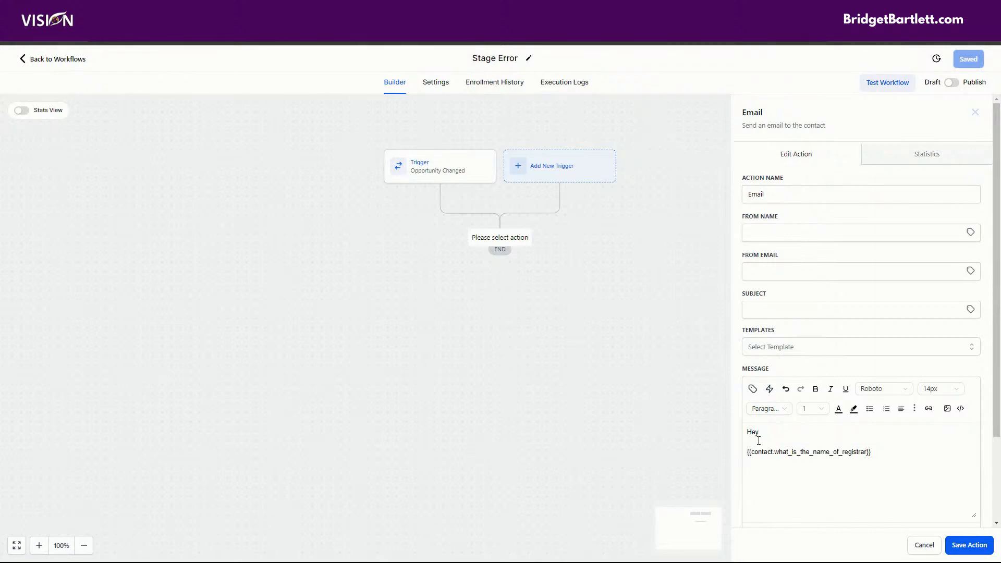
left_click(766, 432)
left_click(752, 389)
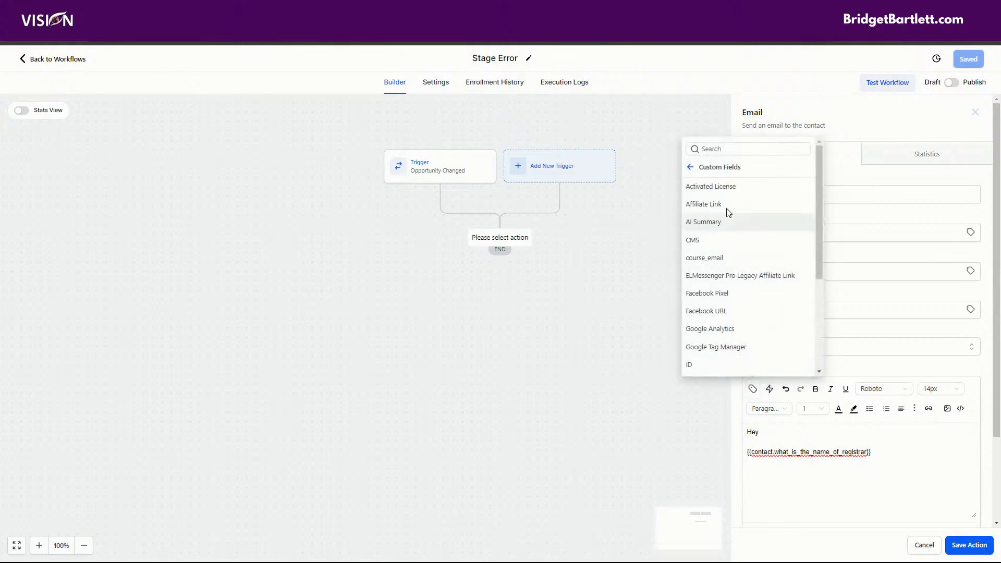
left_click(690, 167)
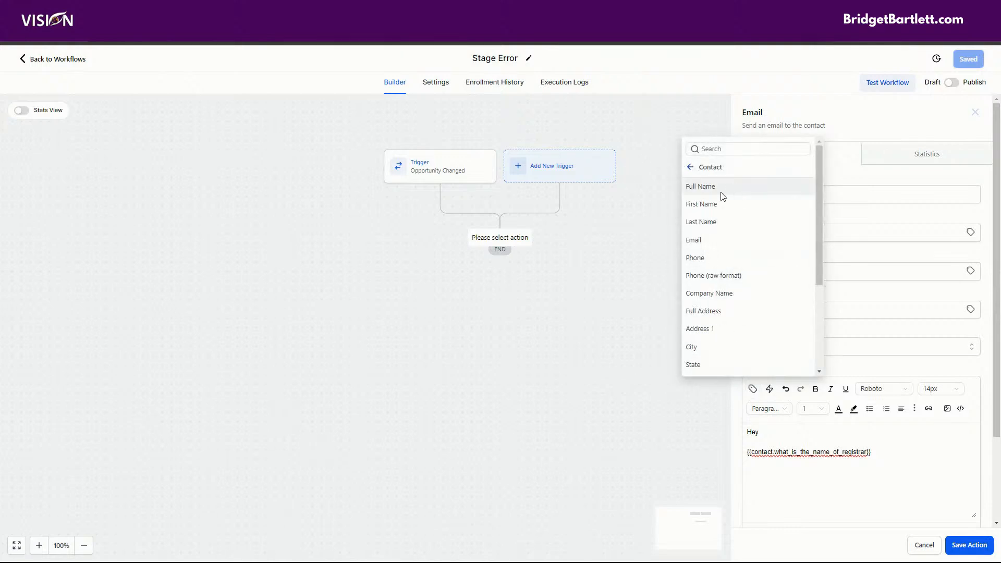
left_click(702, 204)
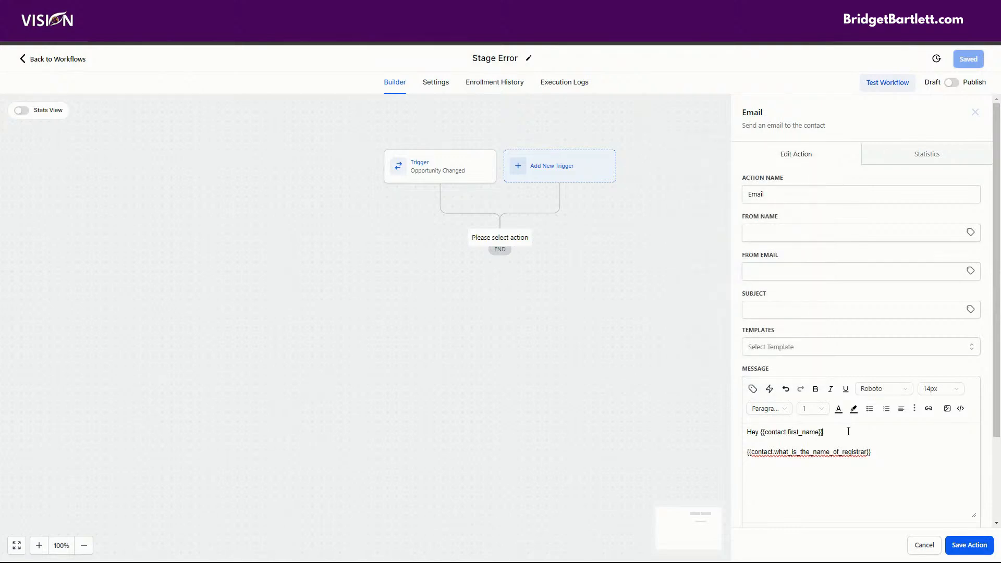
type(".")
- Write "It seems that the domain that you entered into your onboarding form," before the registrar placeholder and ", is not correct." after it
key("Return")
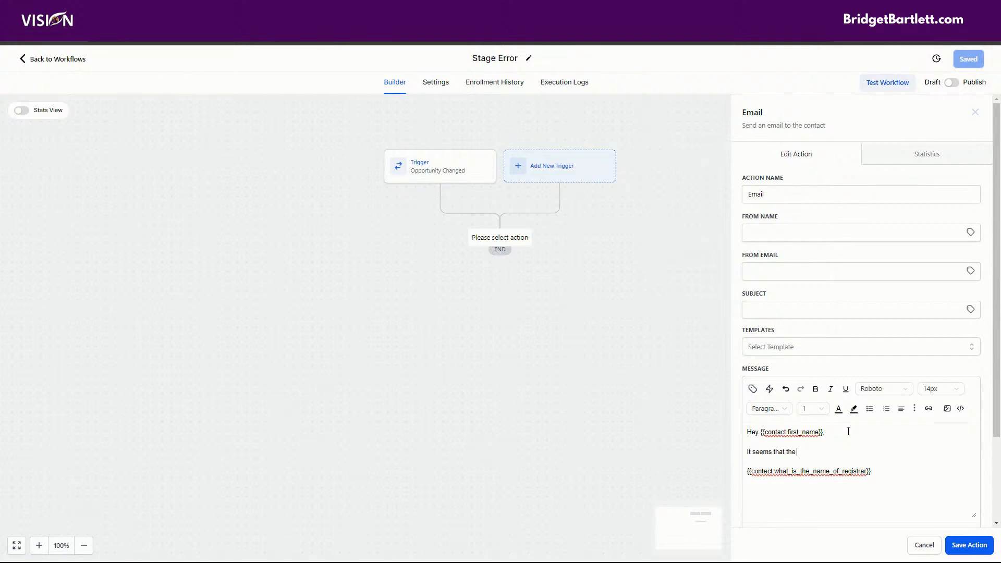
type("It seems that the domain tha tyou entered into your onboarding form,")
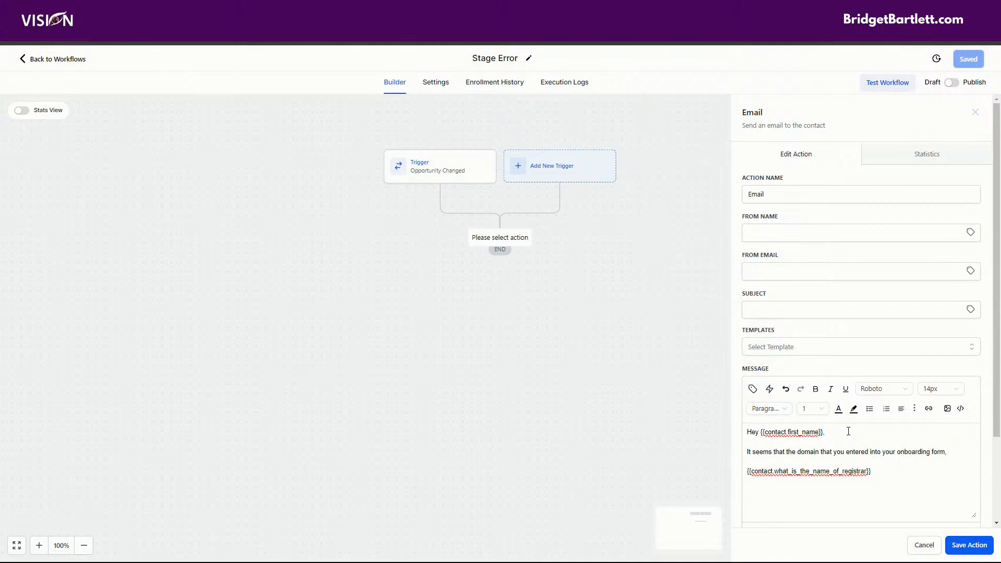
key("BackSpace")
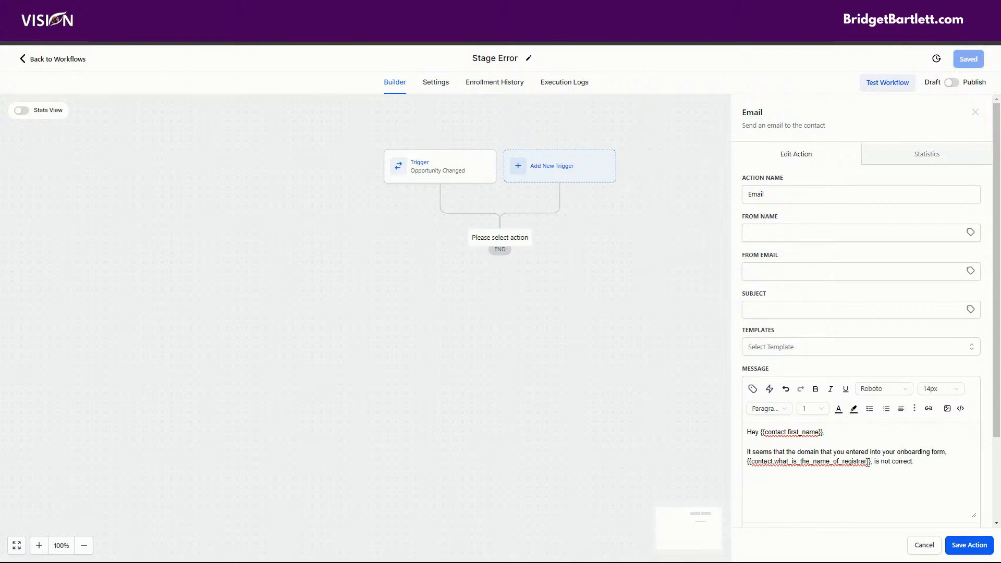
- Make the registrar placeholder in the message bold and red, and try to save the email action
left_click_drag(871, 462, 756, 463)
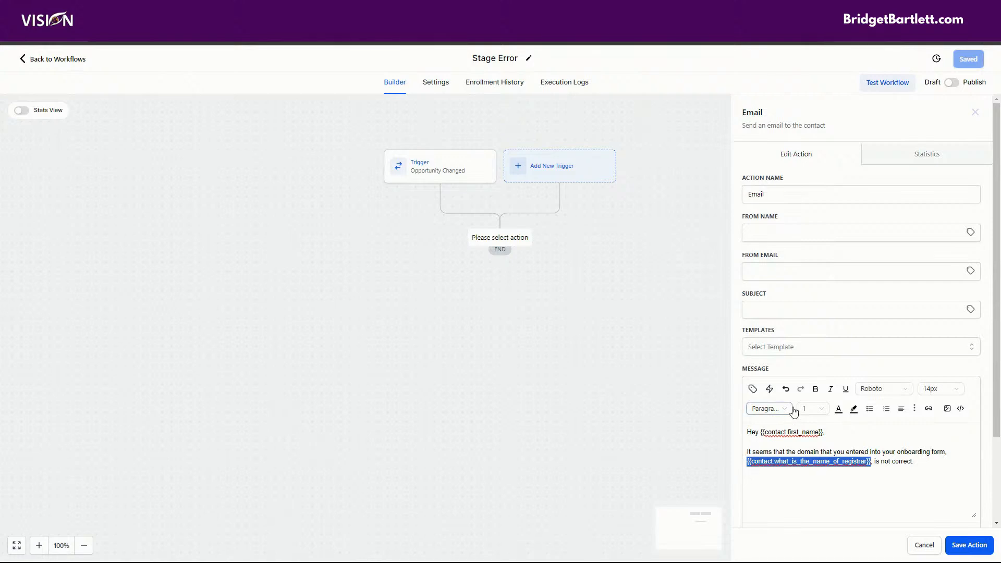
left_click(816, 390)
left_click(839, 409)
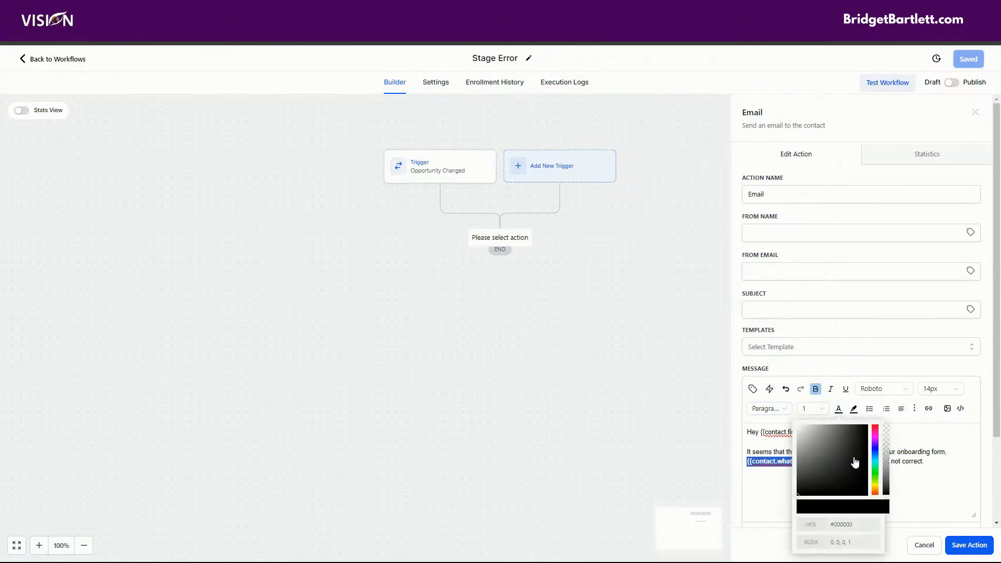
left_click_drag(875, 444, 878, 430)
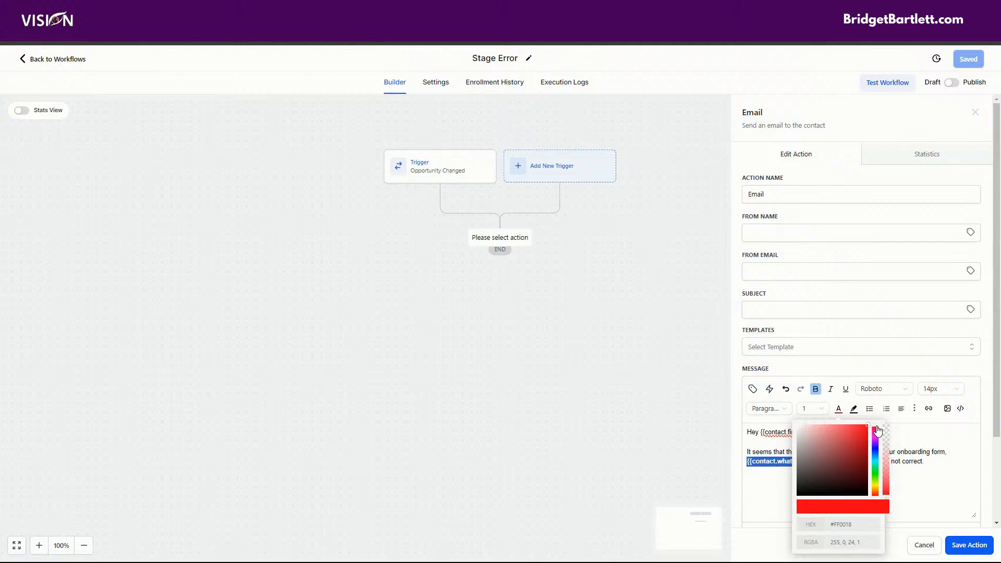
left_click(933, 452)
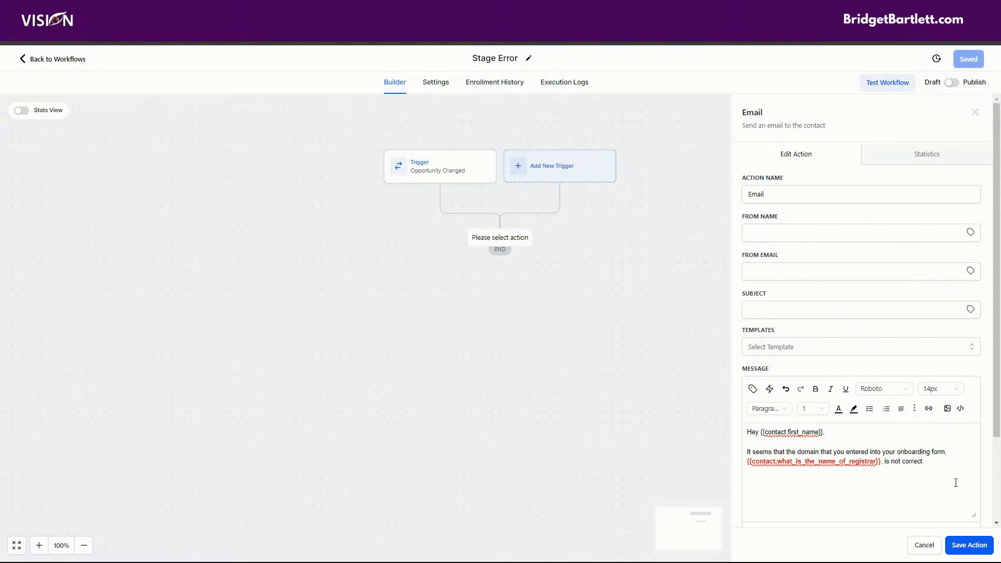
left_click(958, 542)
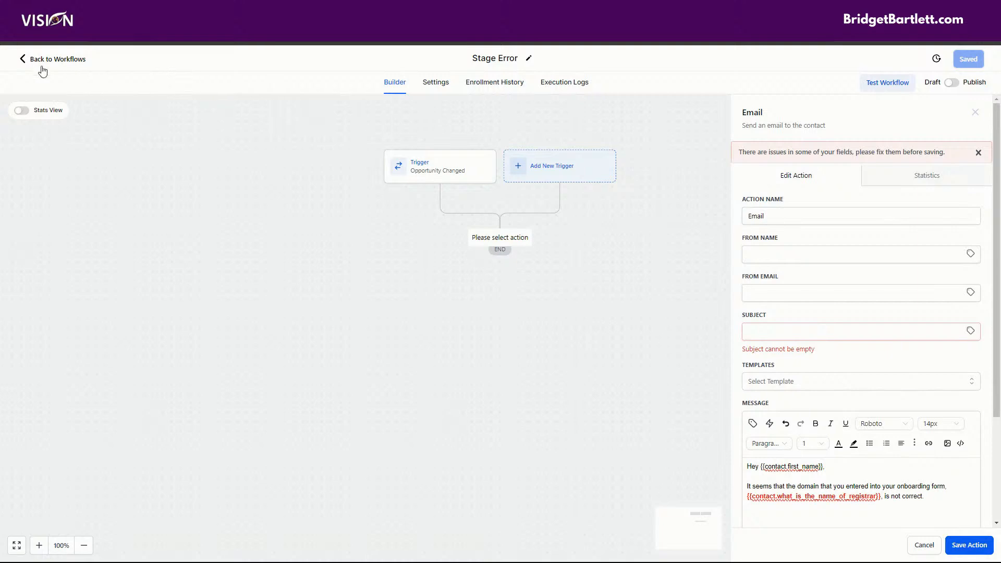
- Return to the workflow list, create another workflow from scratch and name it "Stage: Complete"
left_click(58, 59)
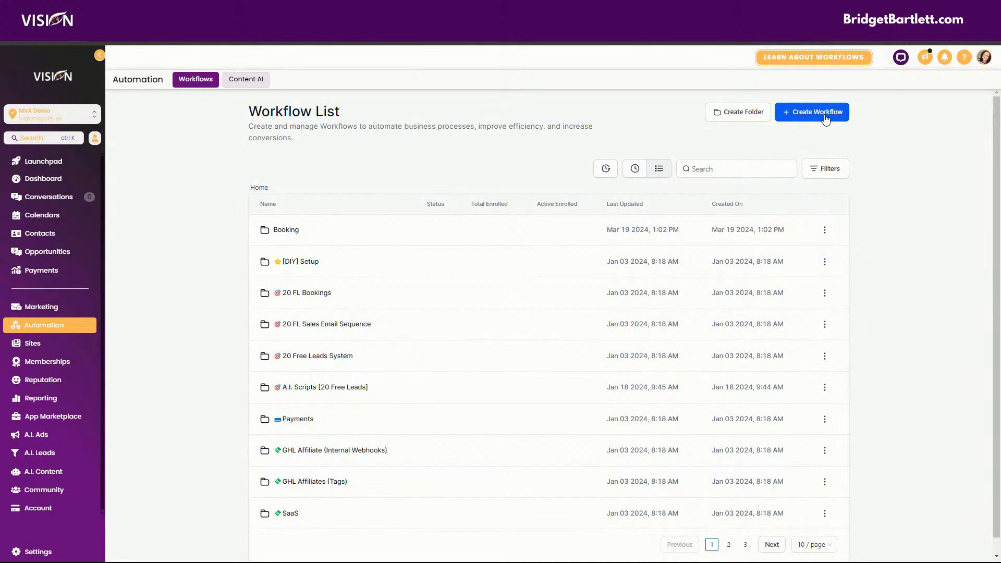
left_click(827, 119)
left_click(829, 151)
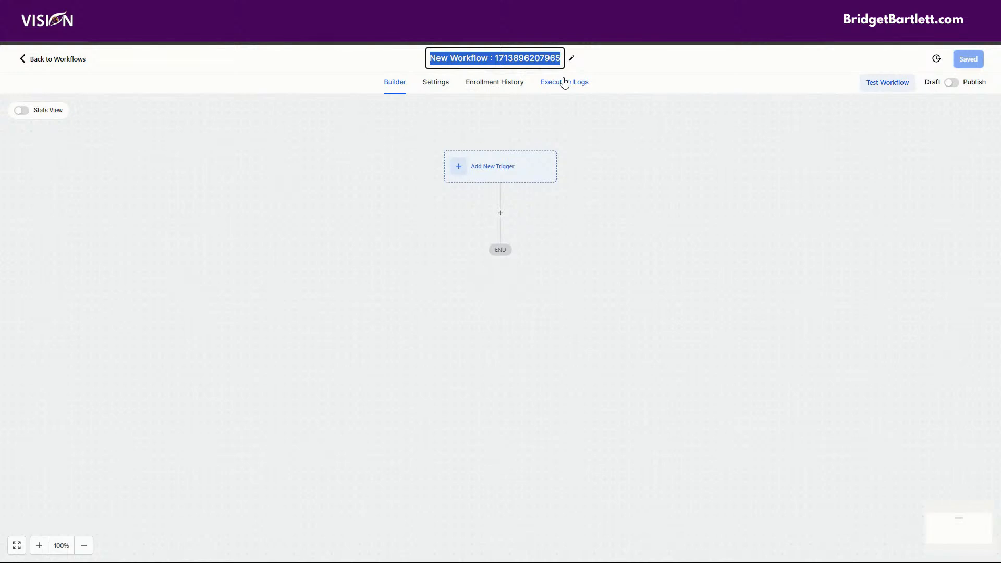
type("Co")
key("BackSpace")
key("BackSpace")
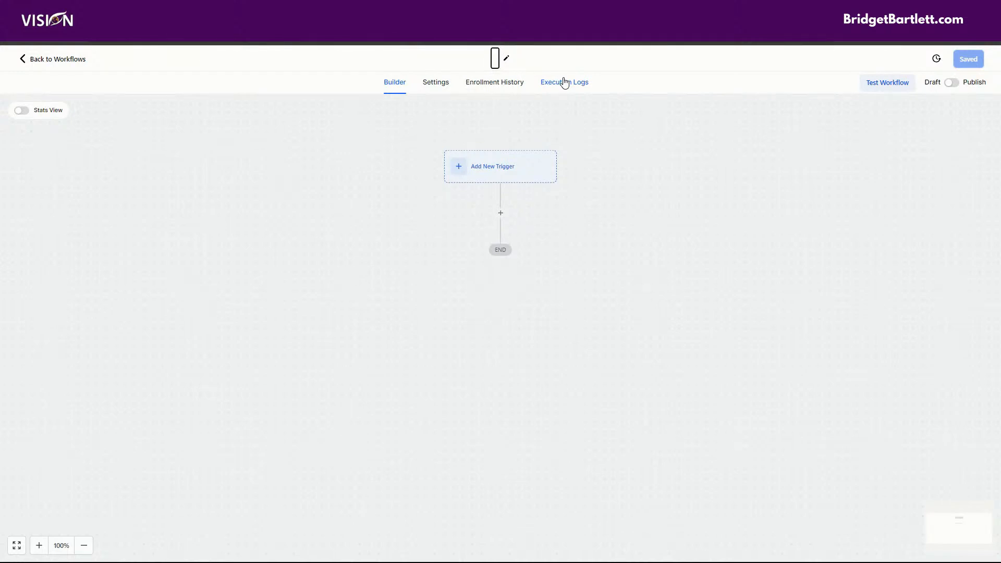
type("Stage")
key("BackSpace")
type(": Compelte")
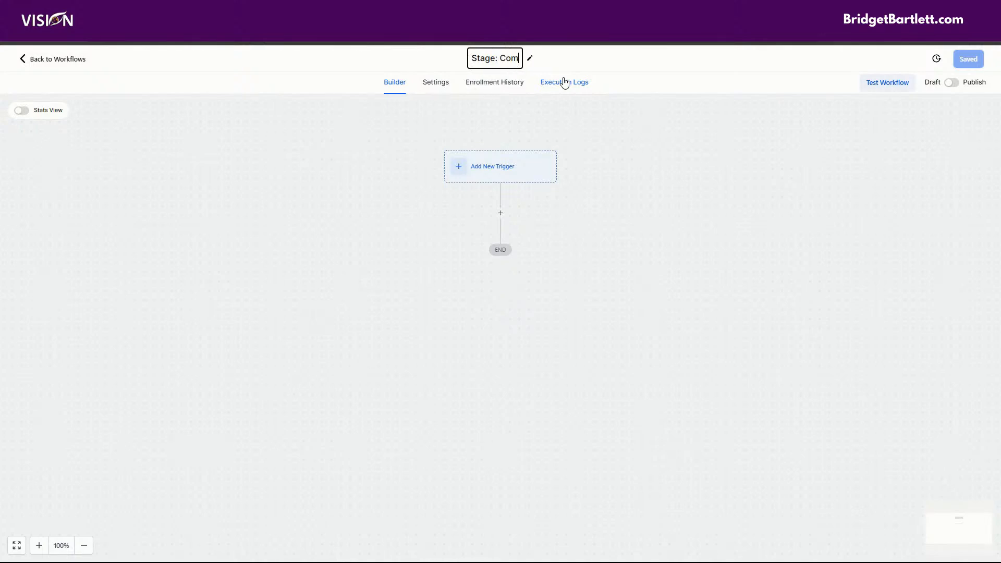
key("BackSpace")
key("BackSpace")
key("BackSpace")
key("BackSpace")
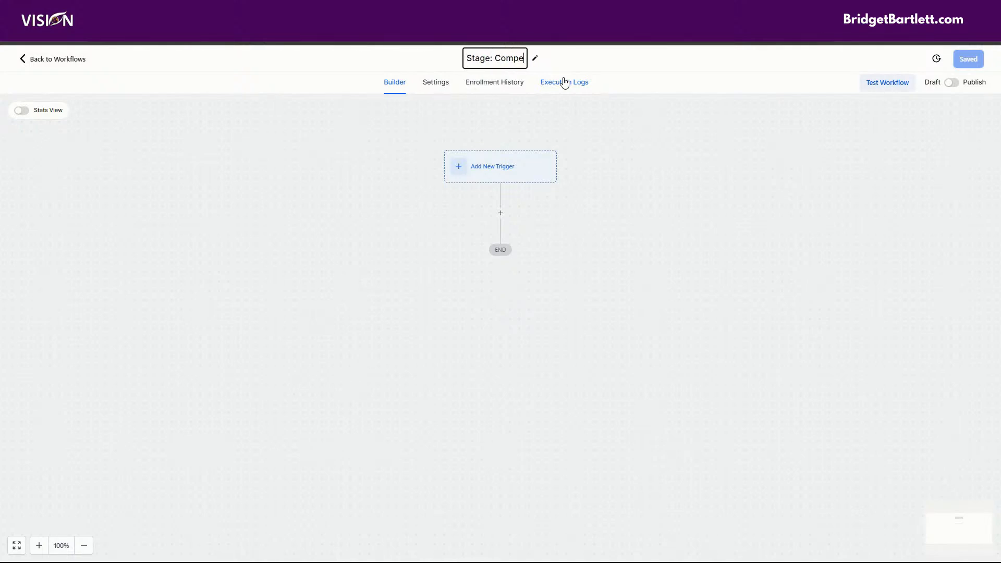
type("lete")
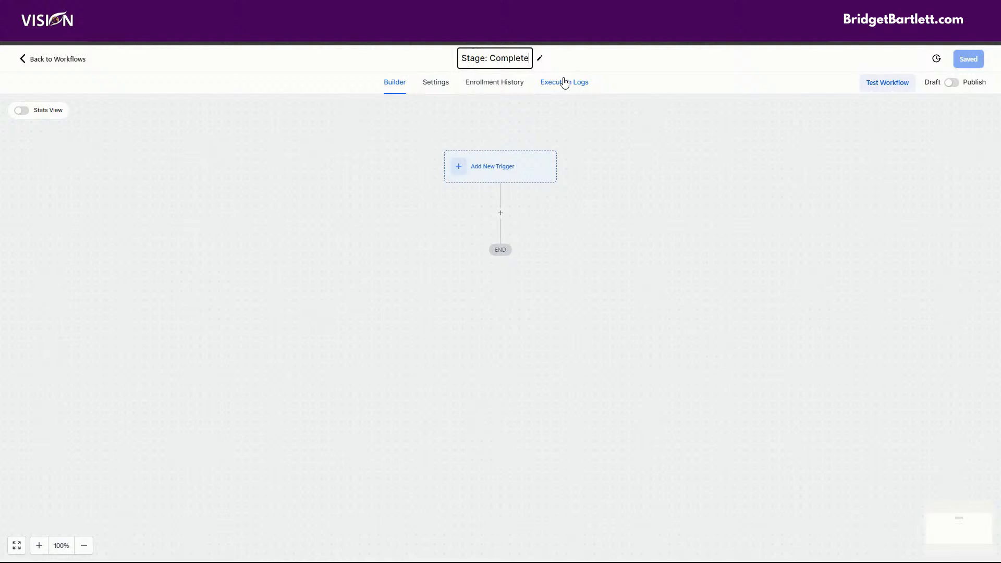
left_click(728, 58)
- Give the Stage: Complete workflow an Opportunity Changed trigger with an In pipeline filter set to Onboarding
left_click(467, 165)
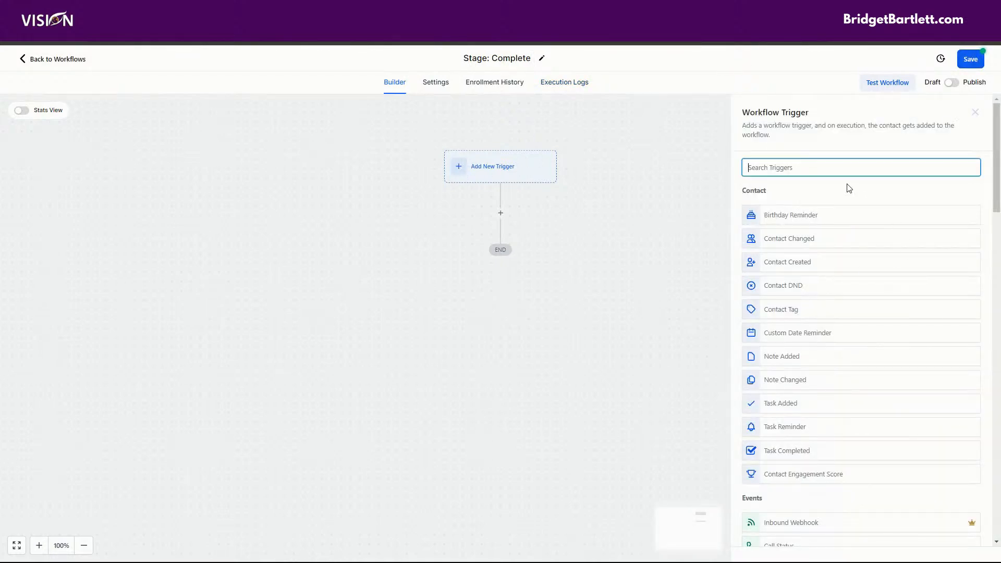
type("opp")
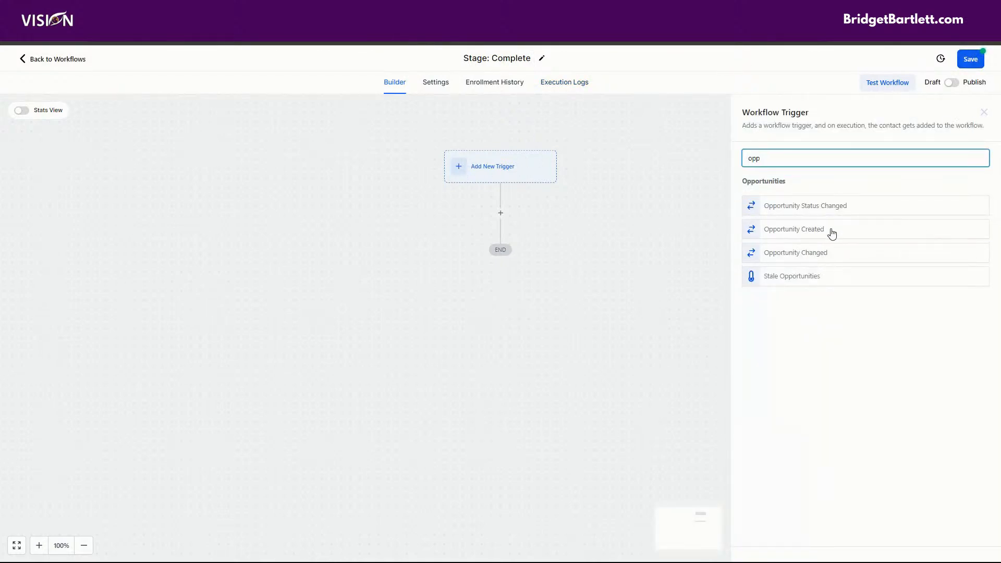
left_click(813, 256)
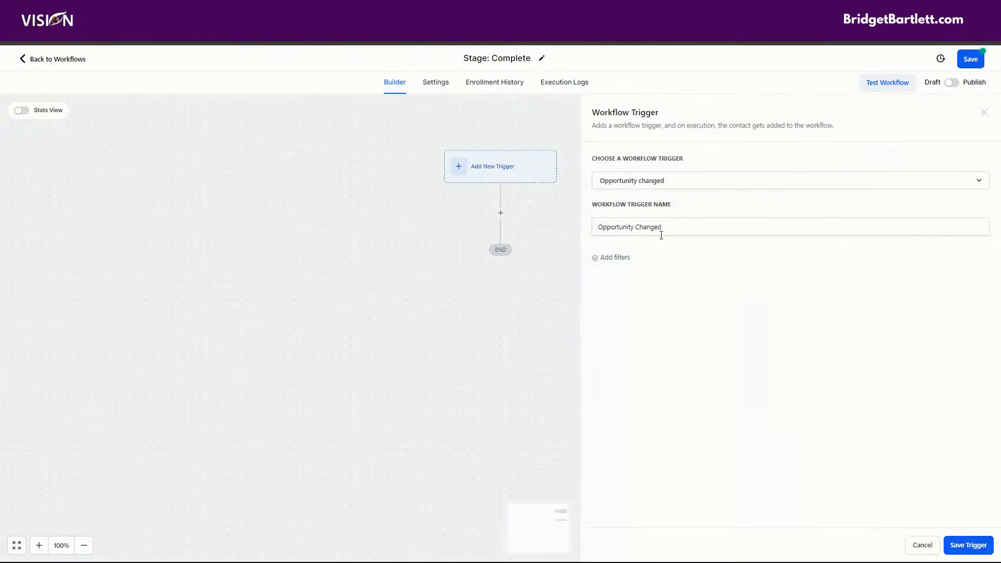
left_click(633, 264)
left_click(628, 272)
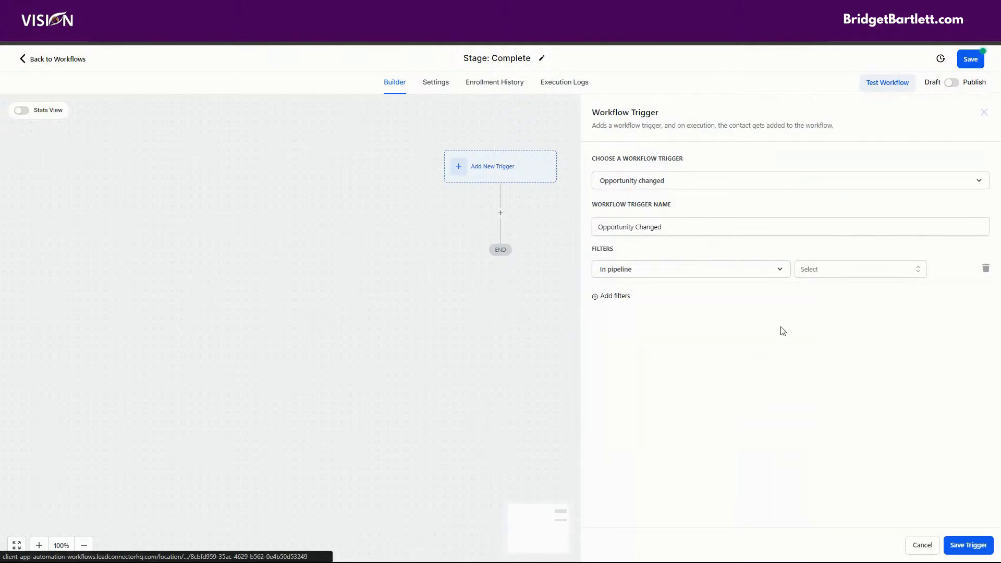
left_click(816, 271)
left_click(838, 374)
- Add a Pipeline stage filter set to Complete and save the trigger
left_click(615, 296)
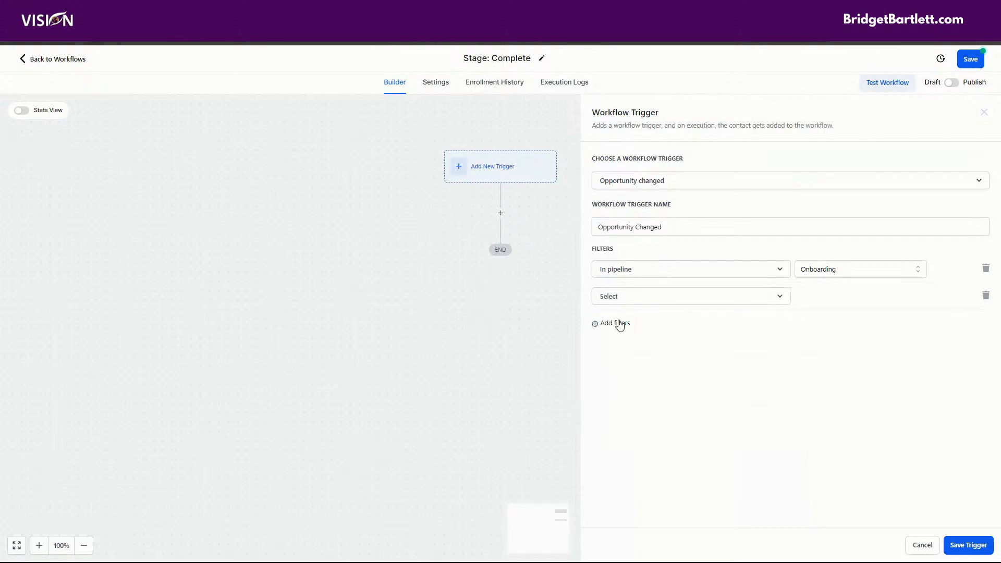
left_click(611, 301)
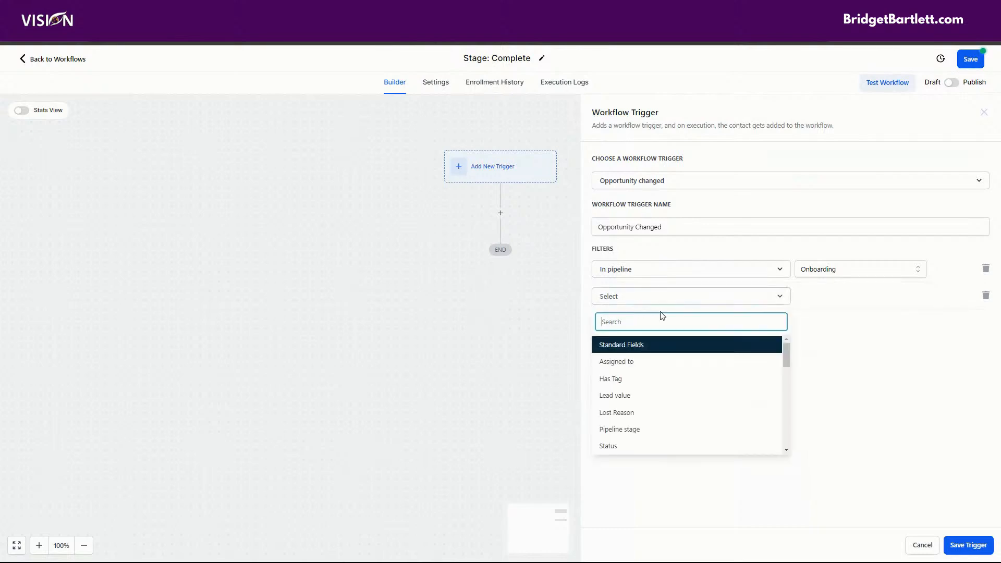
left_click(637, 430)
left_click(820, 300)
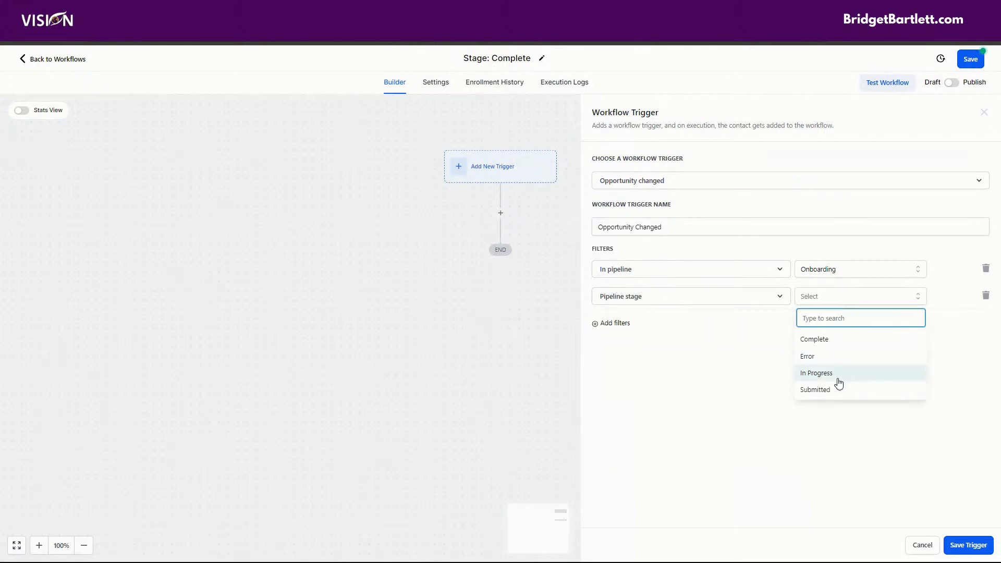
left_click(841, 340)
left_click(969, 545)
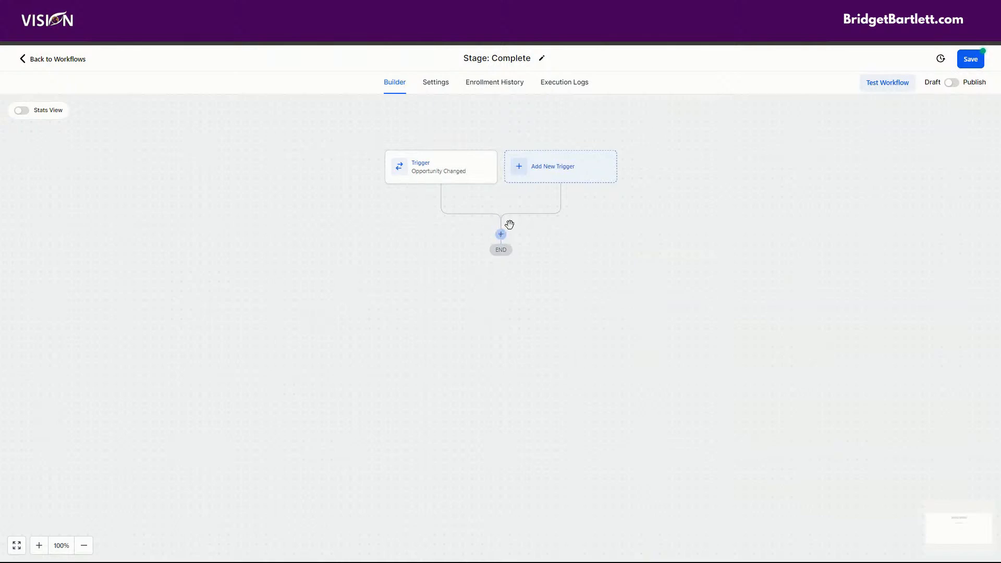
left_click(501, 234)
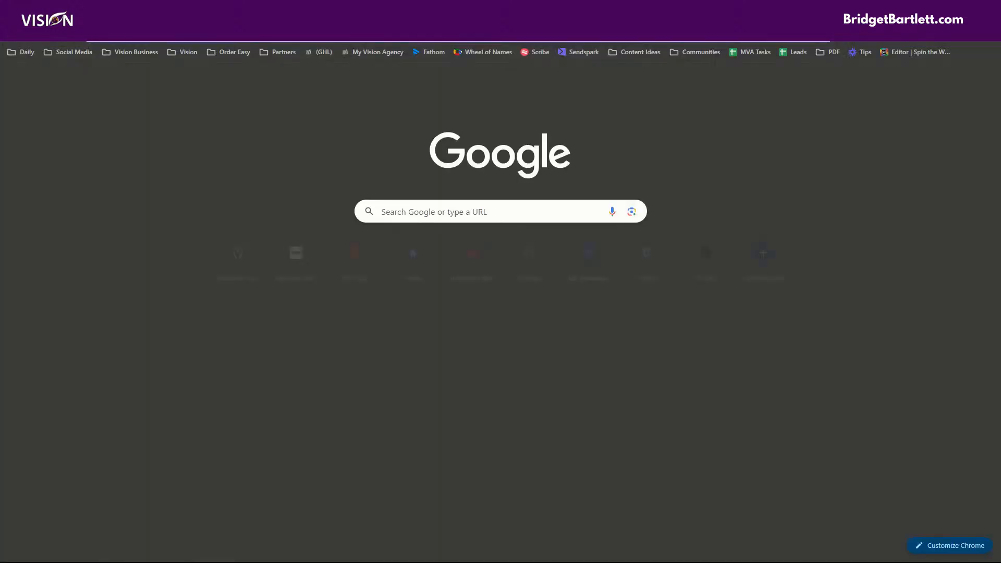
- Switch to the Visionary Members Only community in the browser and open the Onboarding course from its learning area
key("ctrl+l")
type("me")
key("Return")
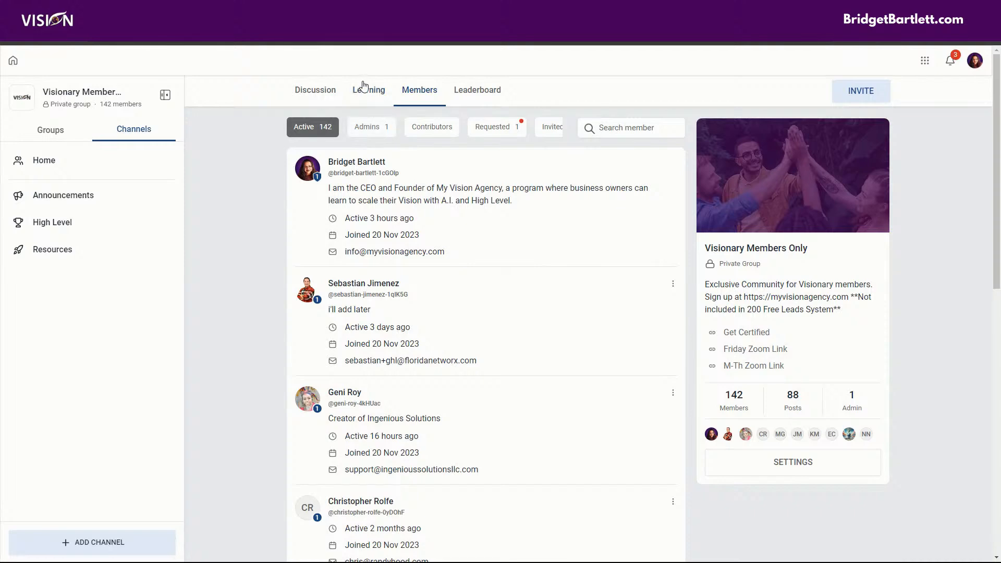
left_click(367, 91)
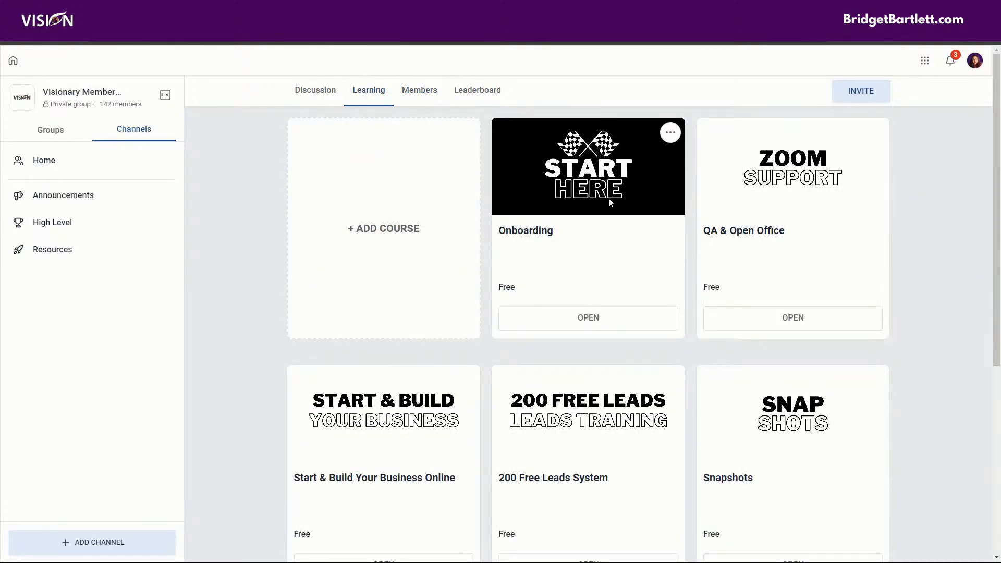
left_click(559, 199)
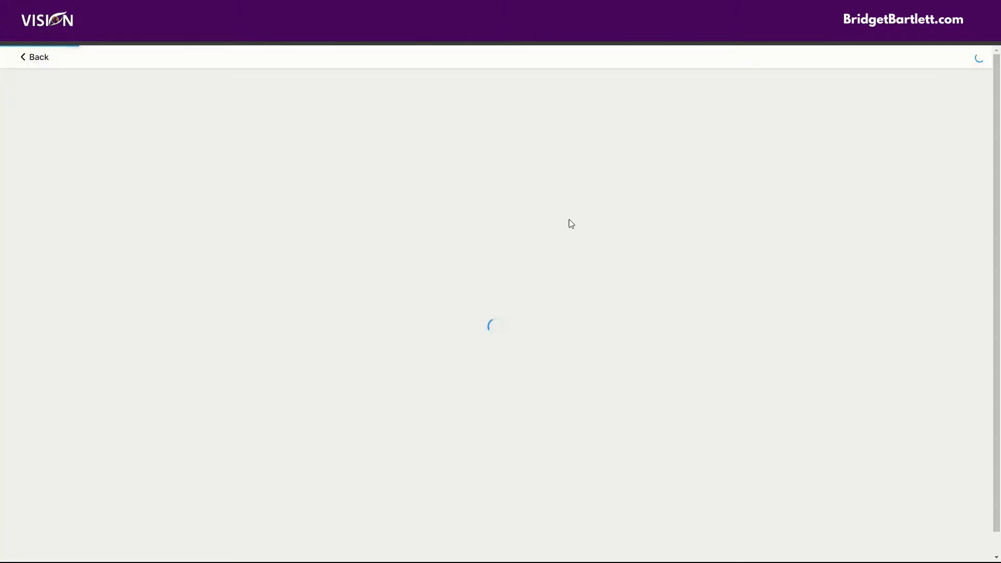
- Open the Instructions lesson under Account Setup and review its setup steps and onboarding submission form
scroll(625, 210, "down", 4)
scroll(625, 210, "up", 5)
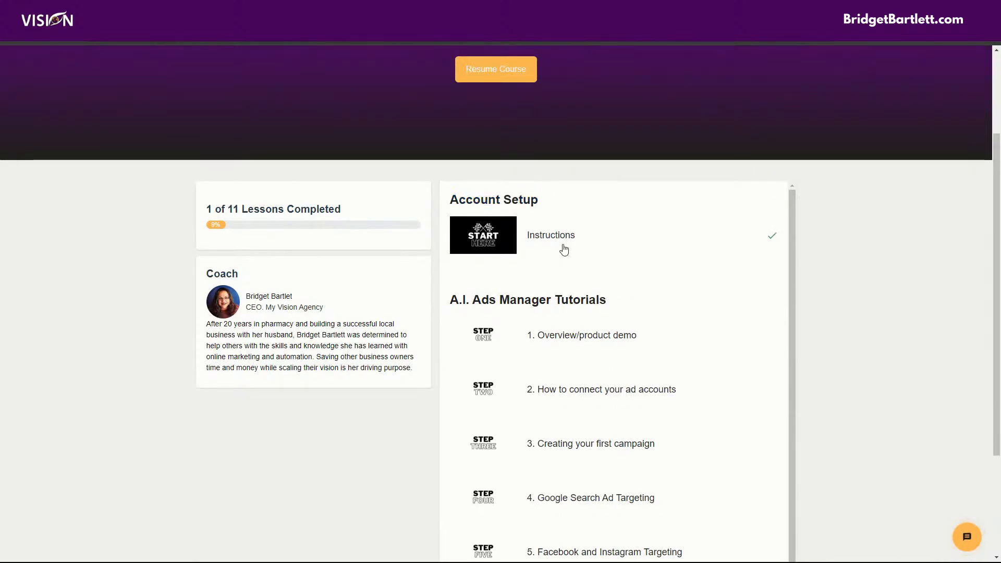
left_click(556, 236)
scroll(527, 219, "down", 3)
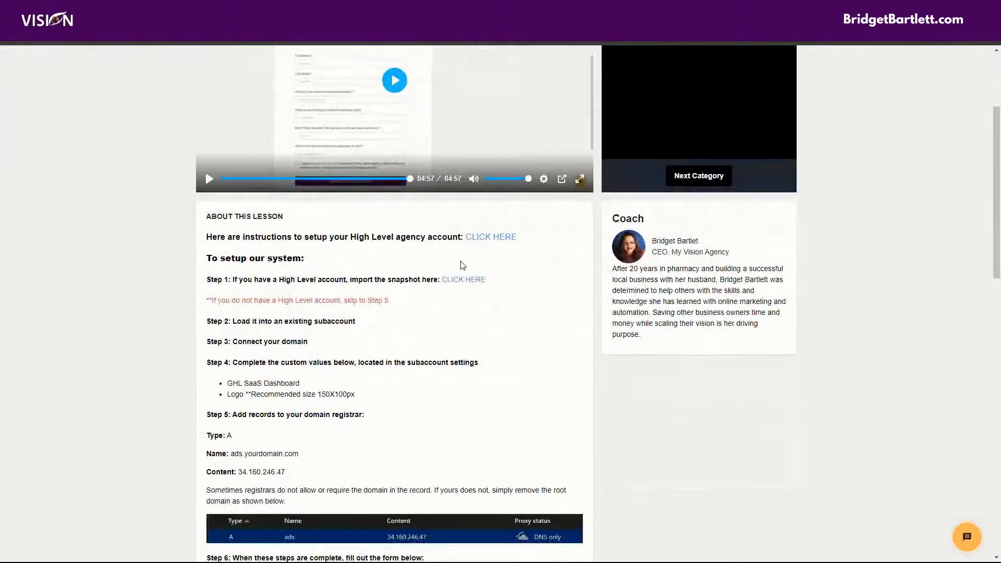
scroll(558, 238, "down", 1)
scroll(559, 240, "down", 10)
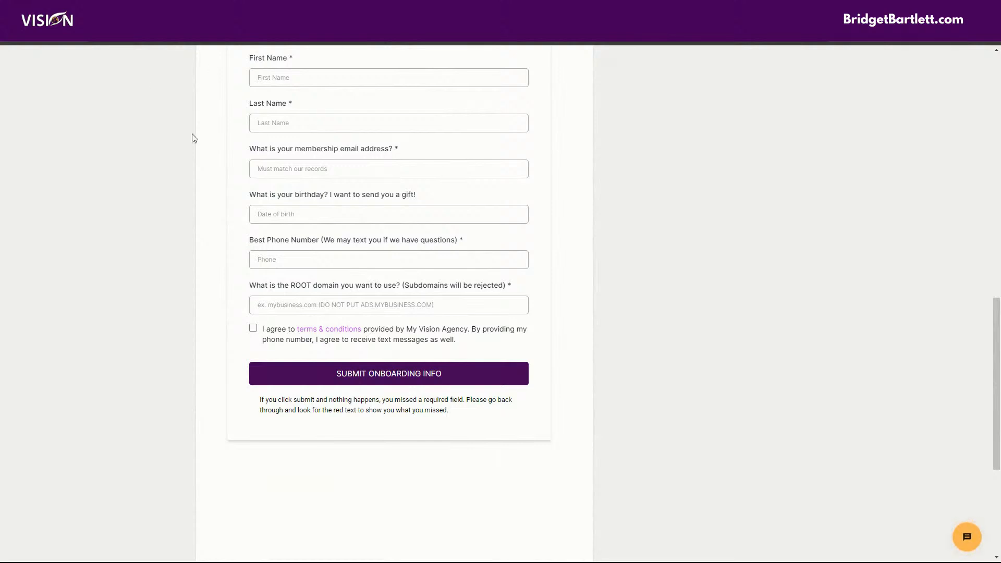
scroll(403, 231, "up", 1)
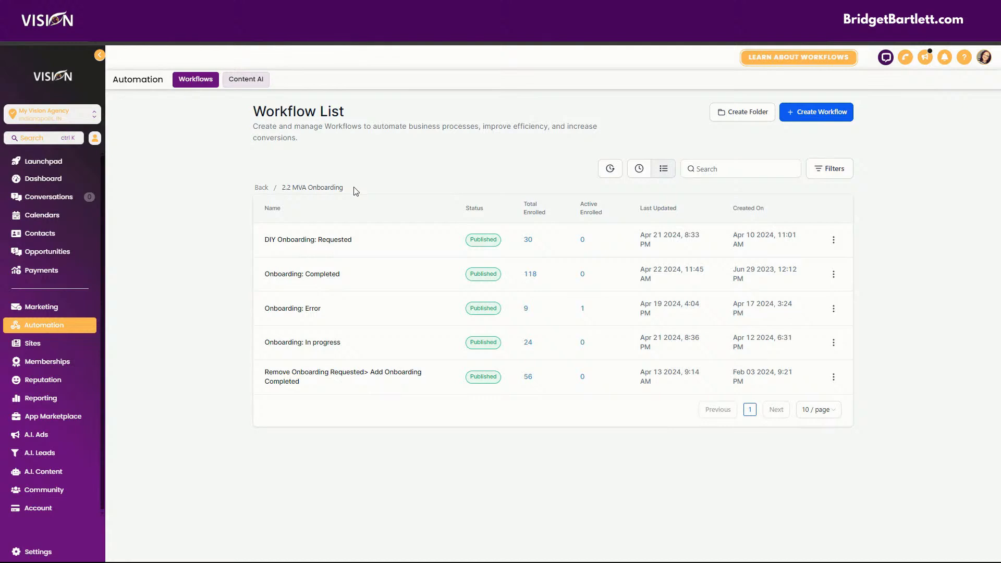
- Open the DIY Onboarding: Requested workflow and review the form filter of its Form Submitted trigger
left_click(286, 240)
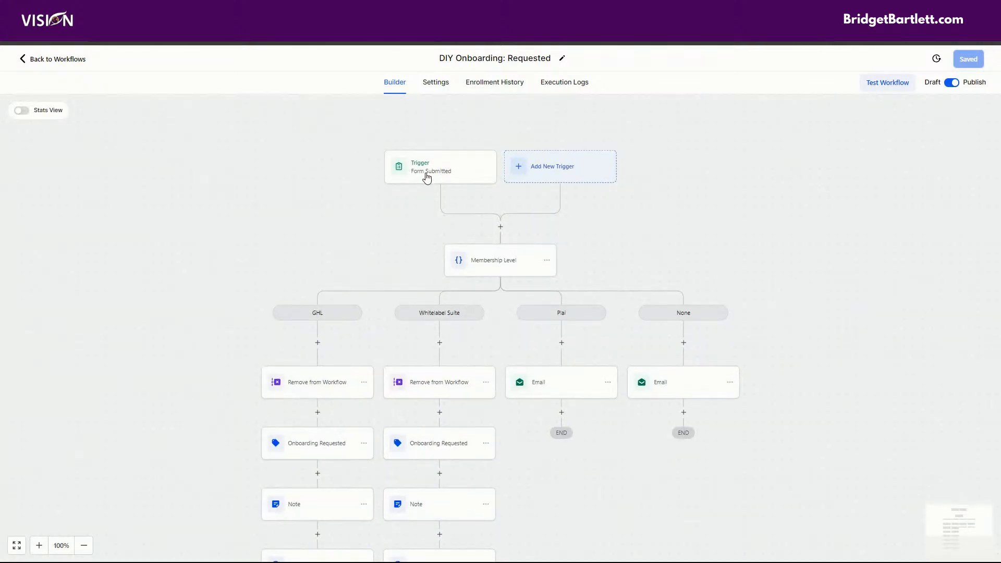
left_click(427, 178)
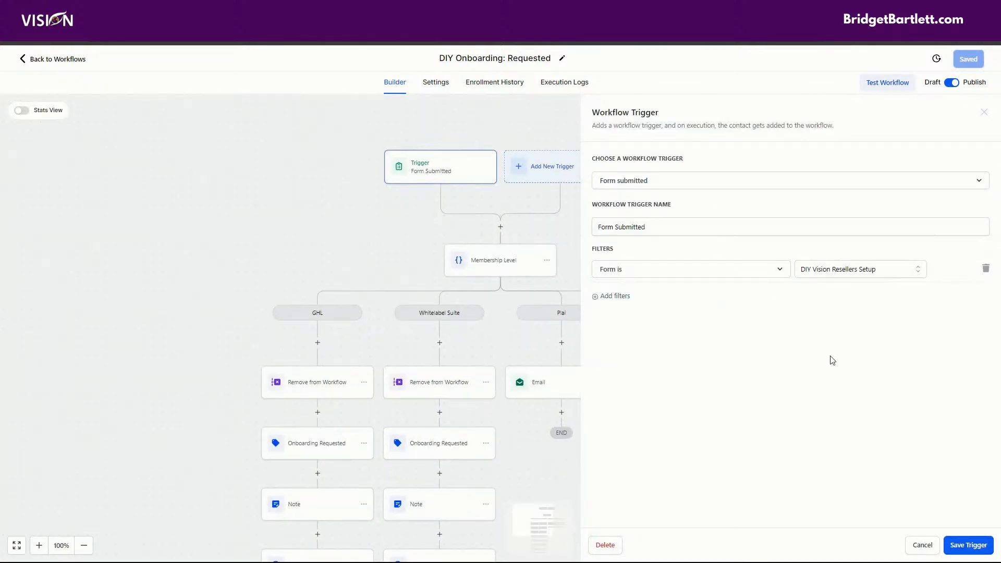
left_click(924, 547)
- Examine the tag conditions of every branch in the Membership Level condition, including the None branch, and close it unchanged
left_click(494, 262)
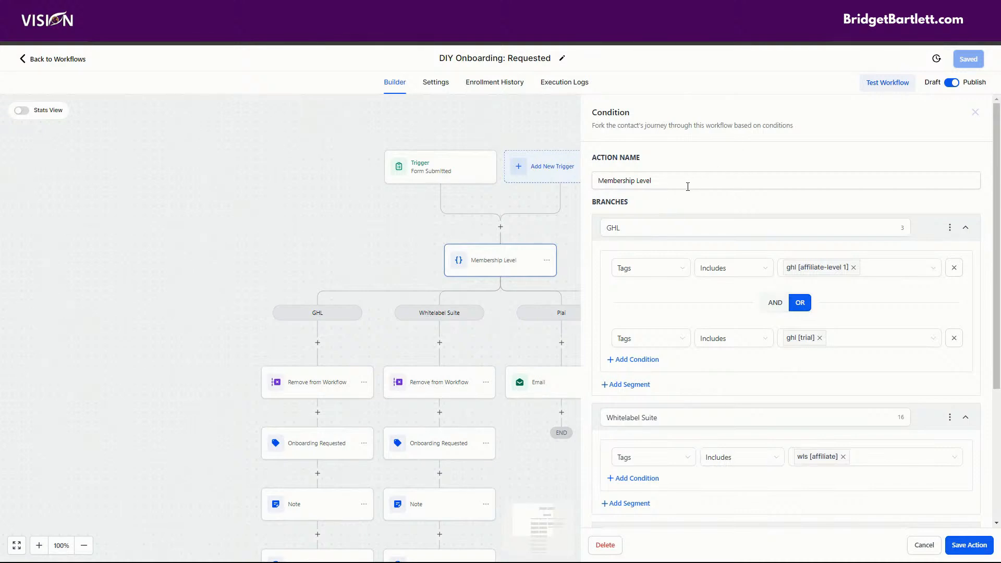
scroll(688, 187, "down", 1)
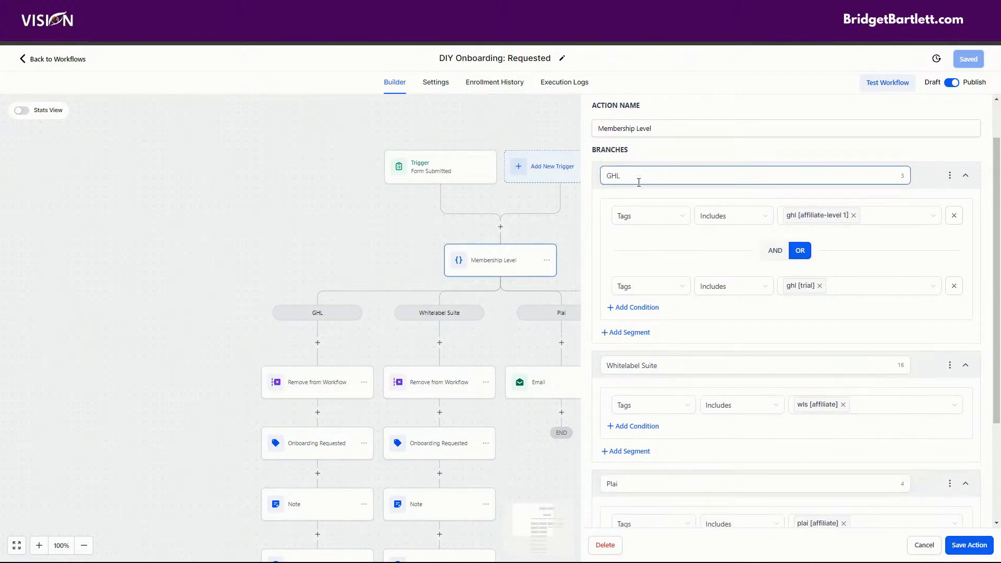
scroll(846, 320, "down", 1)
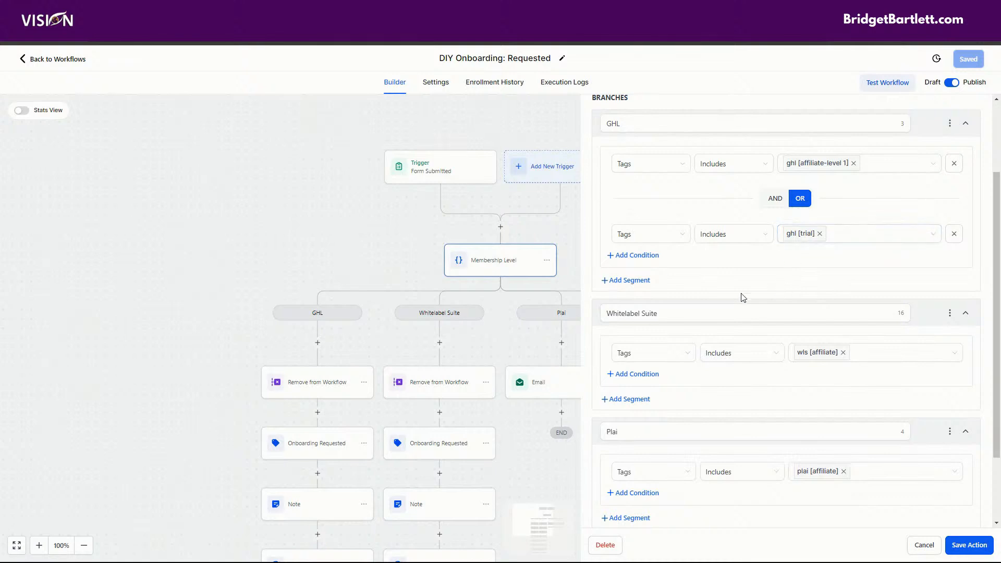
scroll(628, 196, "up", 2)
scroll(766, 313, "down", 2)
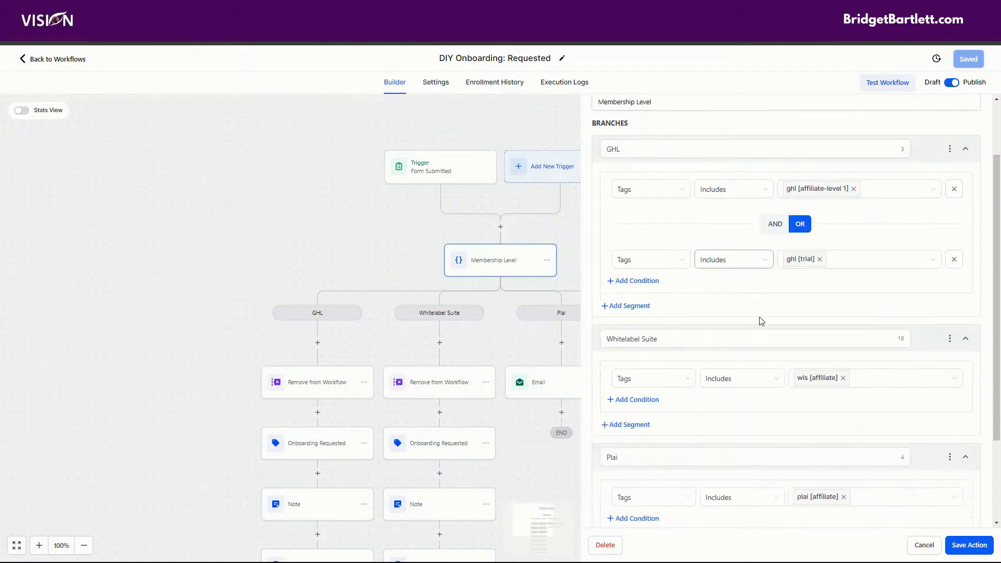
scroll(696, 307, "down", 2)
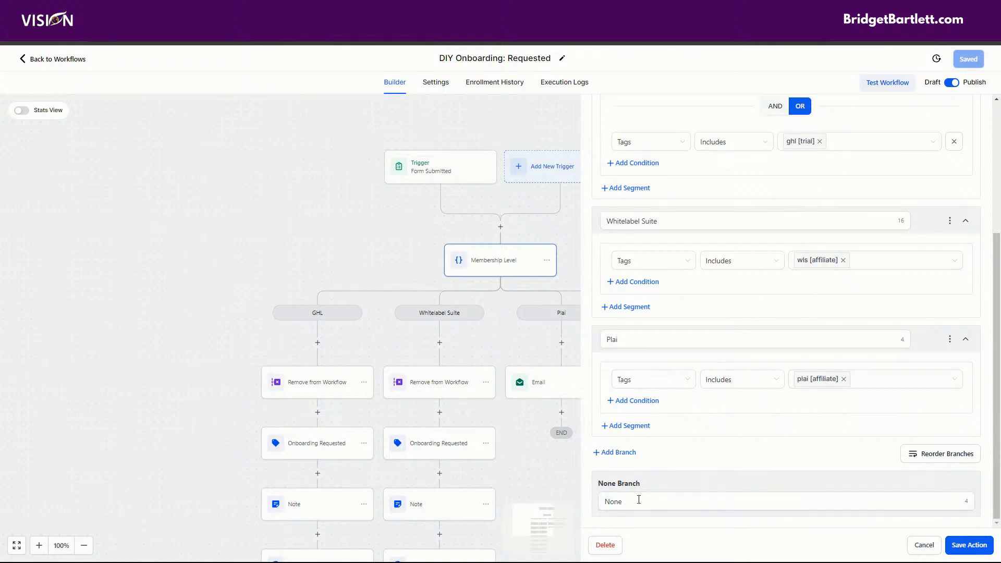
left_click(925, 545)
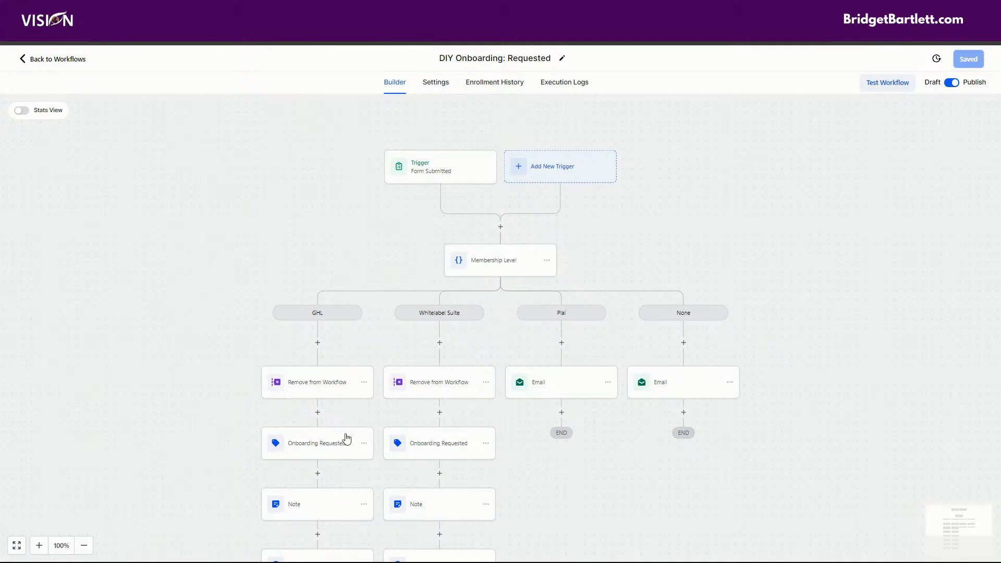
- Review the settings of the Remove from Workflow and Onboarding Requested tag actions in the GHL branch
left_click(312, 388)
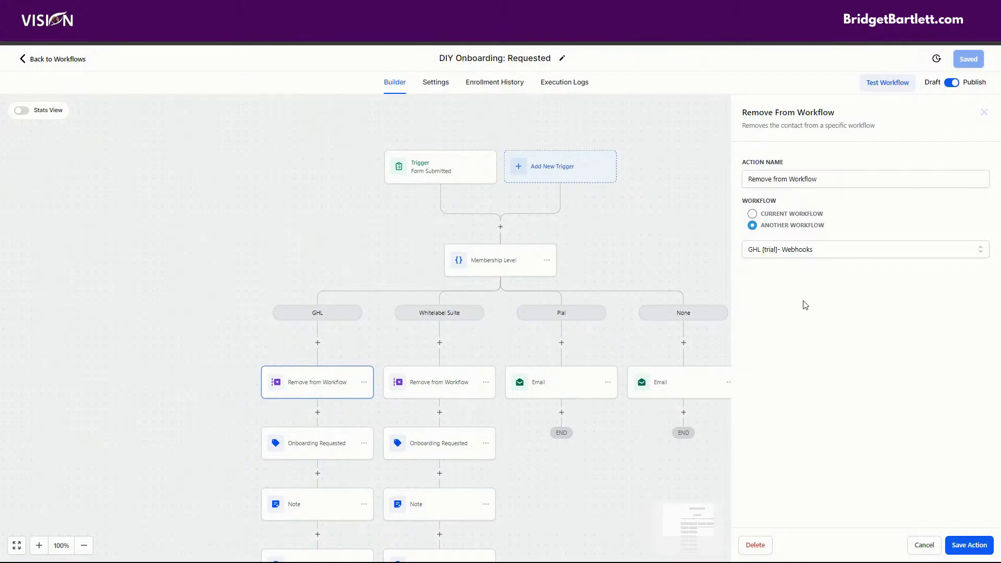
left_click(921, 544)
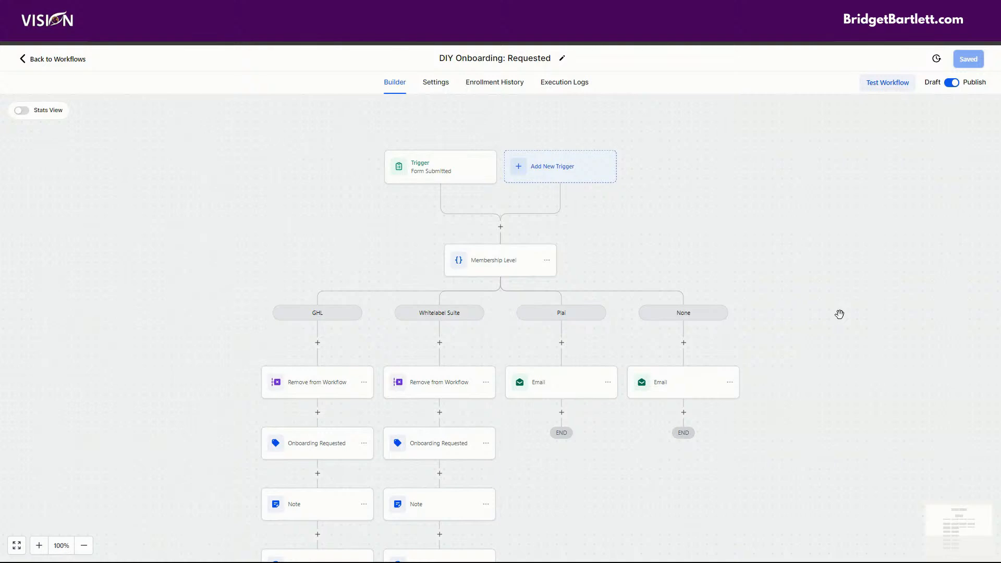
left_click(318, 445)
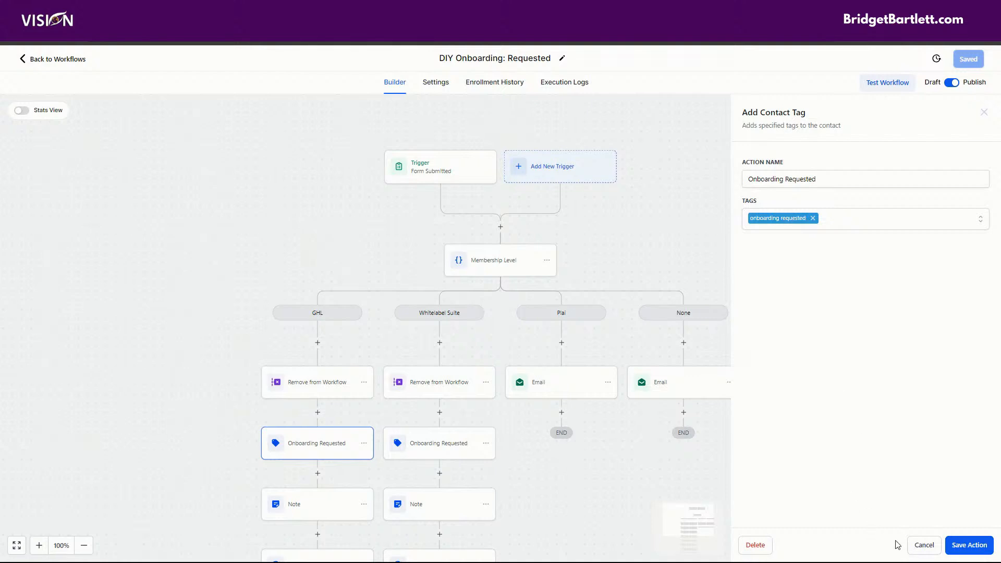
left_click(924, 546)
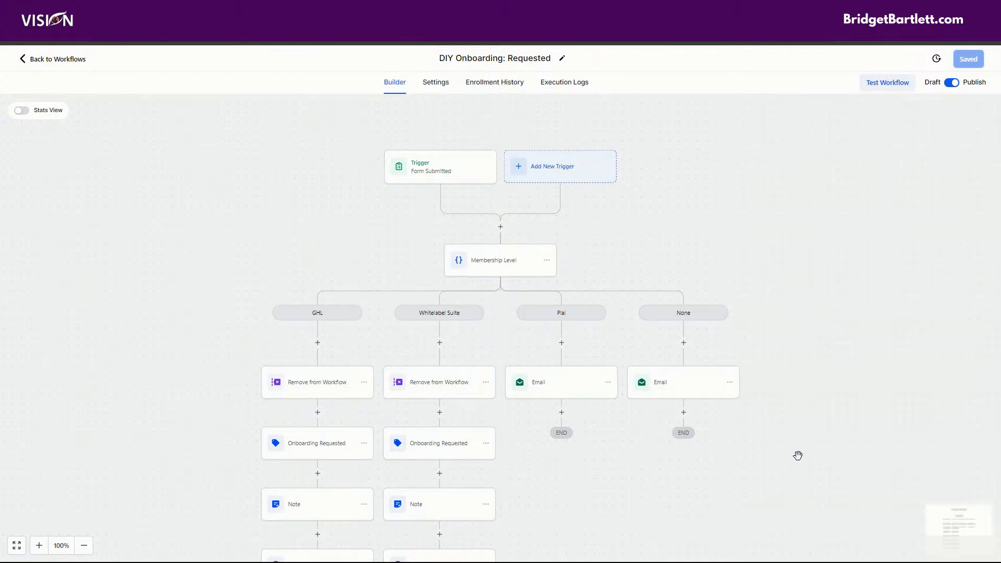
- Review the Note text and the Add Task settings in the GHL branch without changing them
scroll(686, 475, "down", 1)
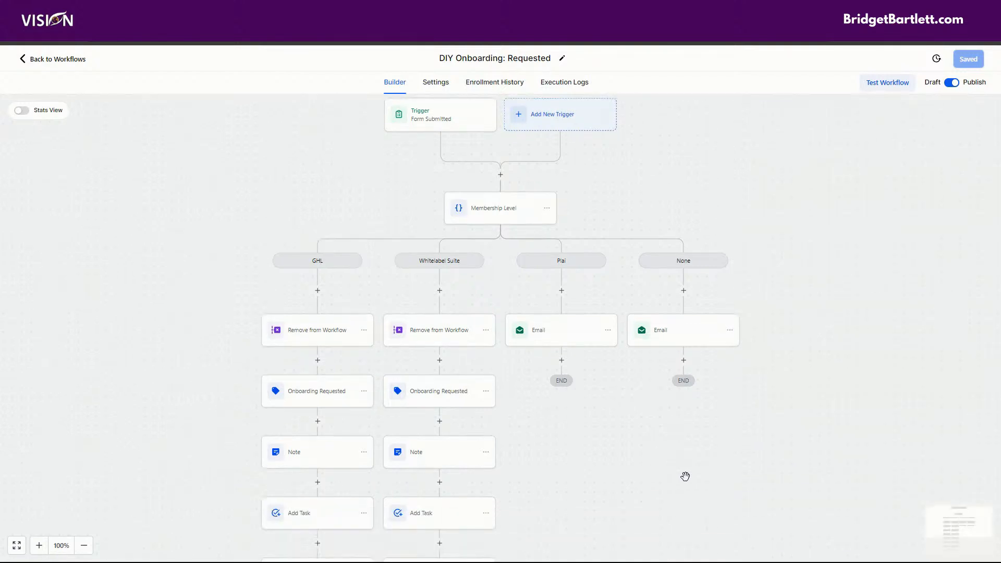
left_click(331, 459)
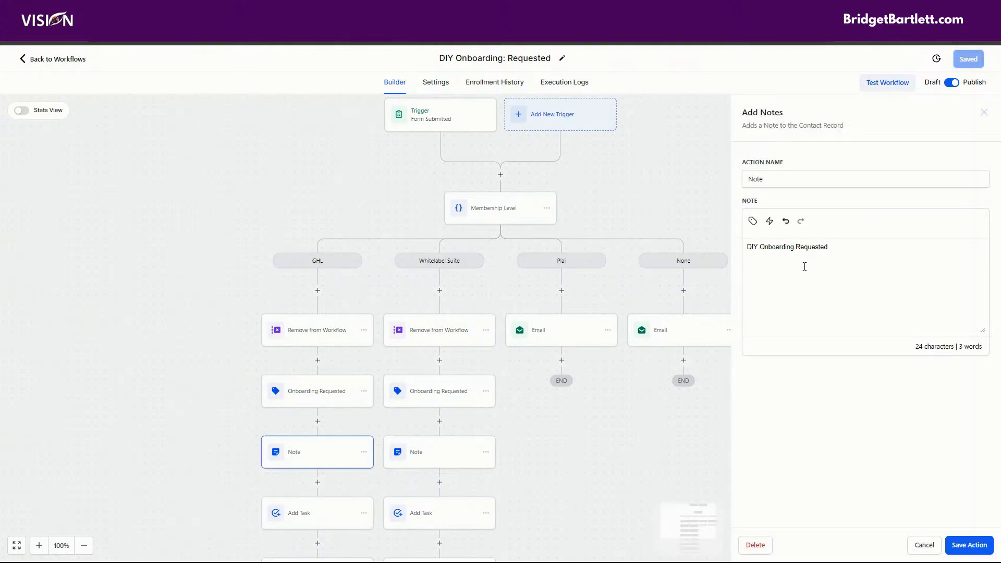
left_click(924, 545)
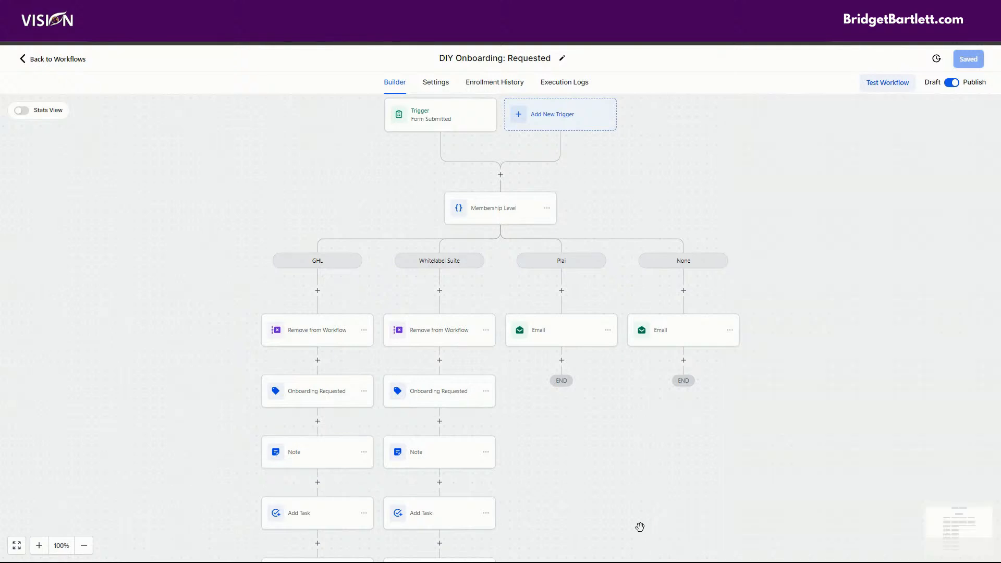
left_click(319, 514)
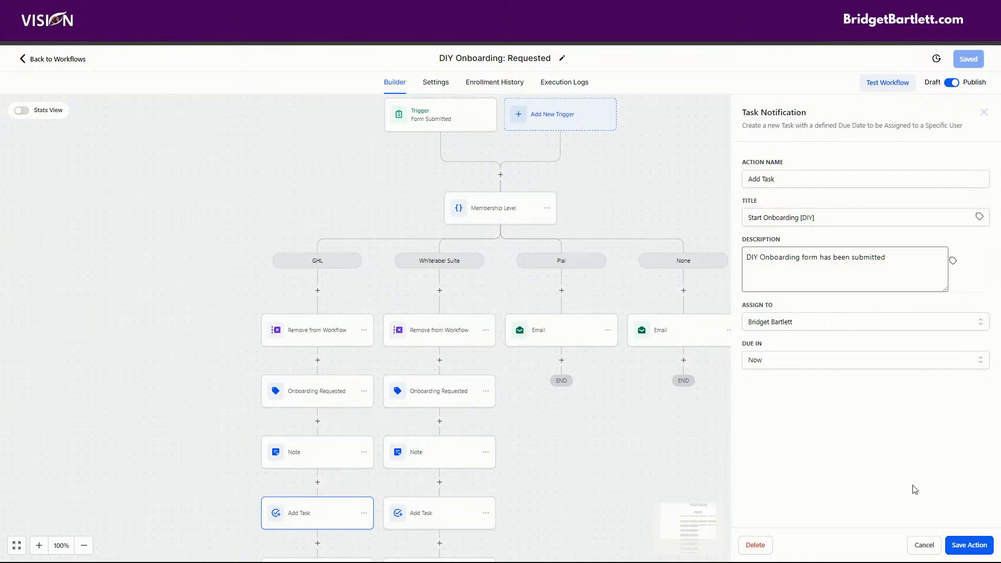
left_click(919, 545)
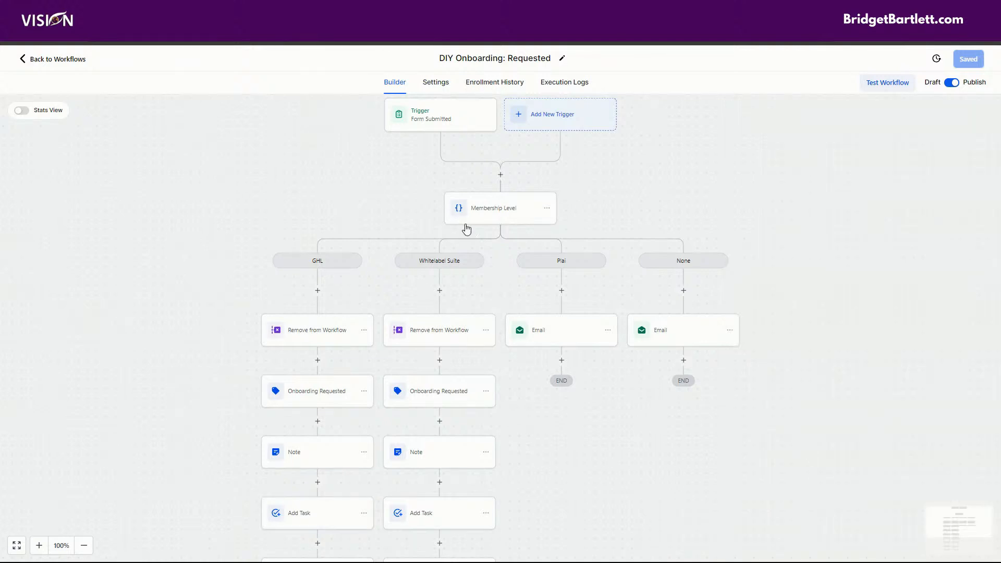
- Recheck the tags that the Membership Level condition uses for the Whitelabel Suite and Plai branches
left_click(492, 218)
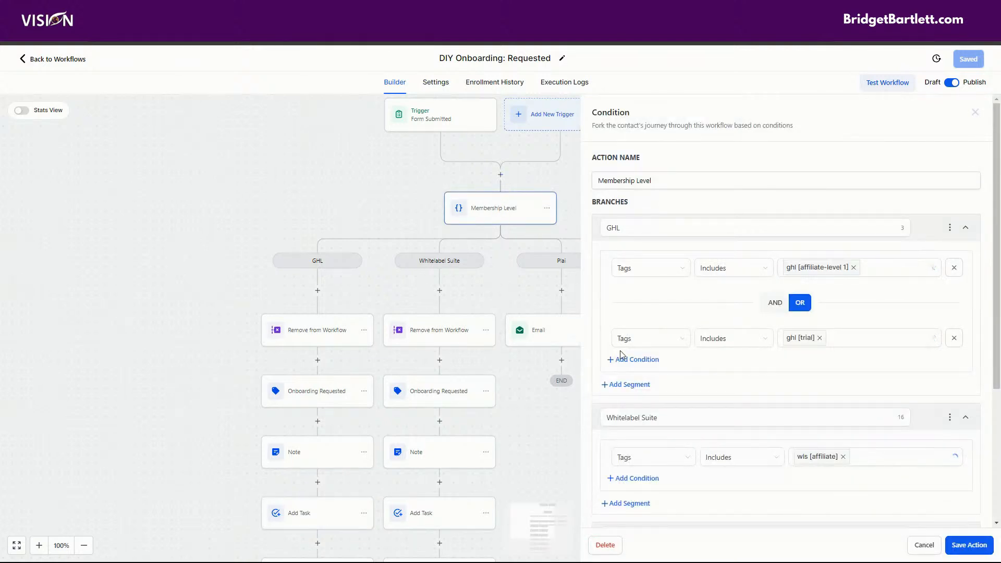
scroll(694, 336, "down", 3)
scroll(695, 337, "down", 1)
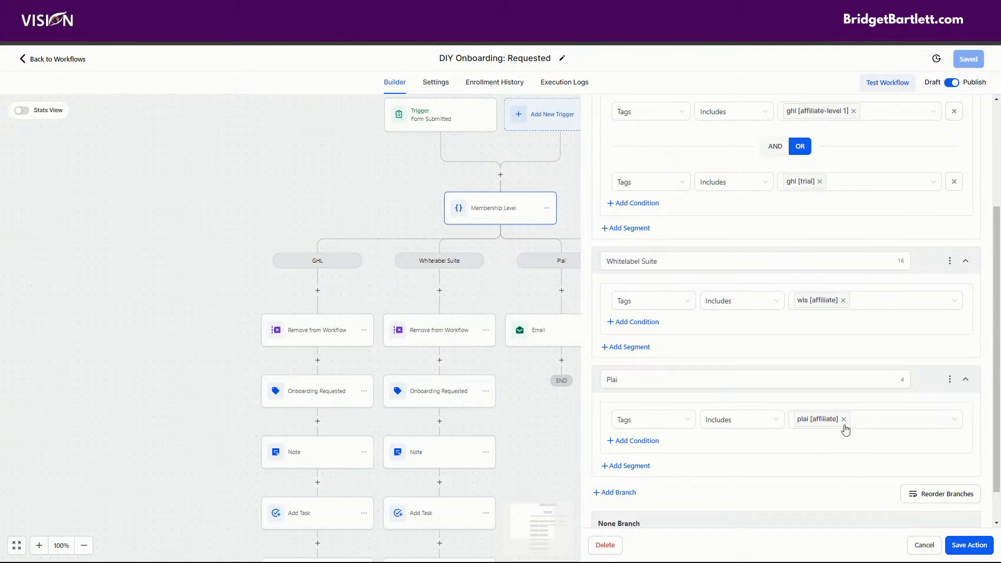
left_click(537, 356)
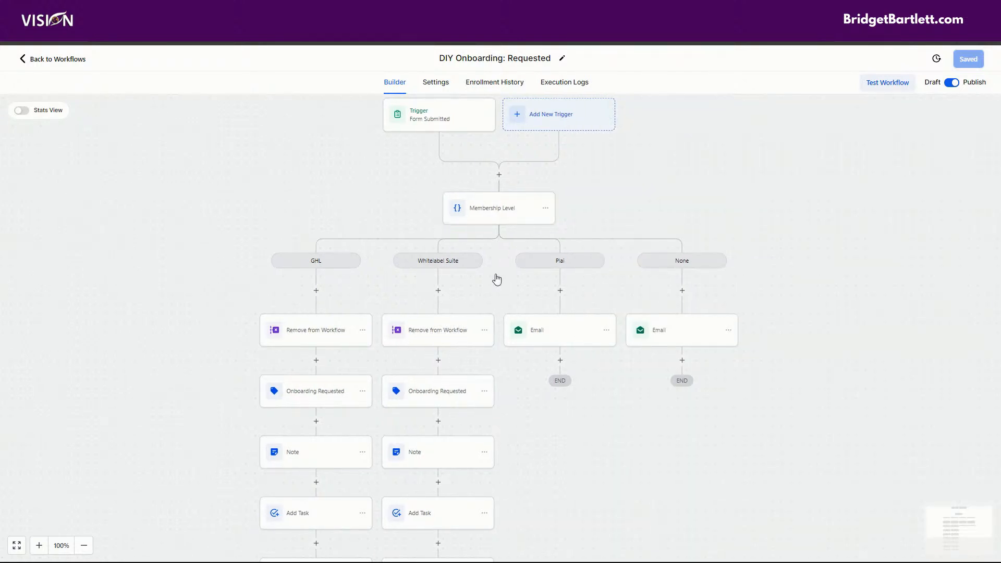
- Check and delete the Remove from Workflow action in the Whitelabel Suite branch, and save the workflow
left_click(438, 340)
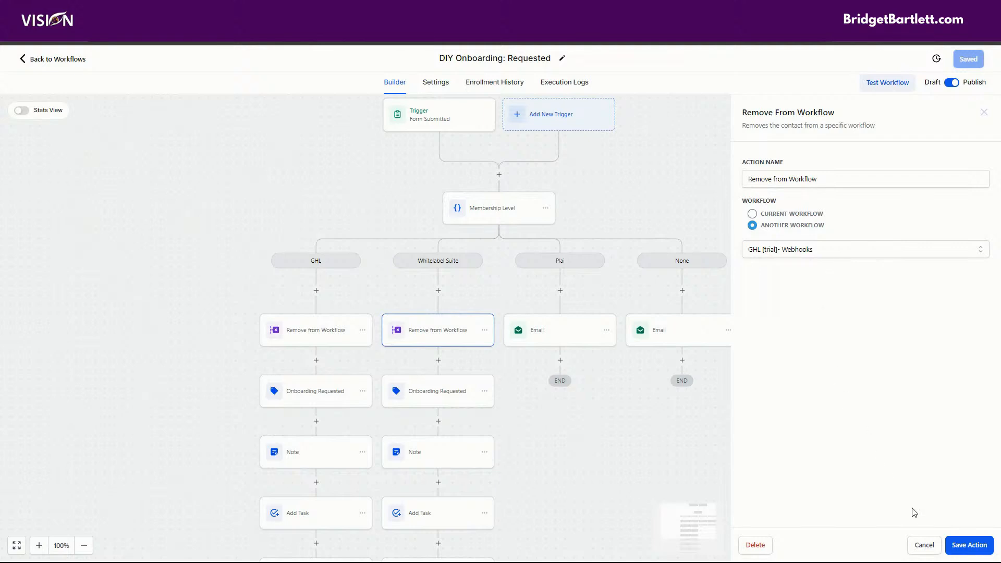
left_click(925, 545)
left_click(485, 331)
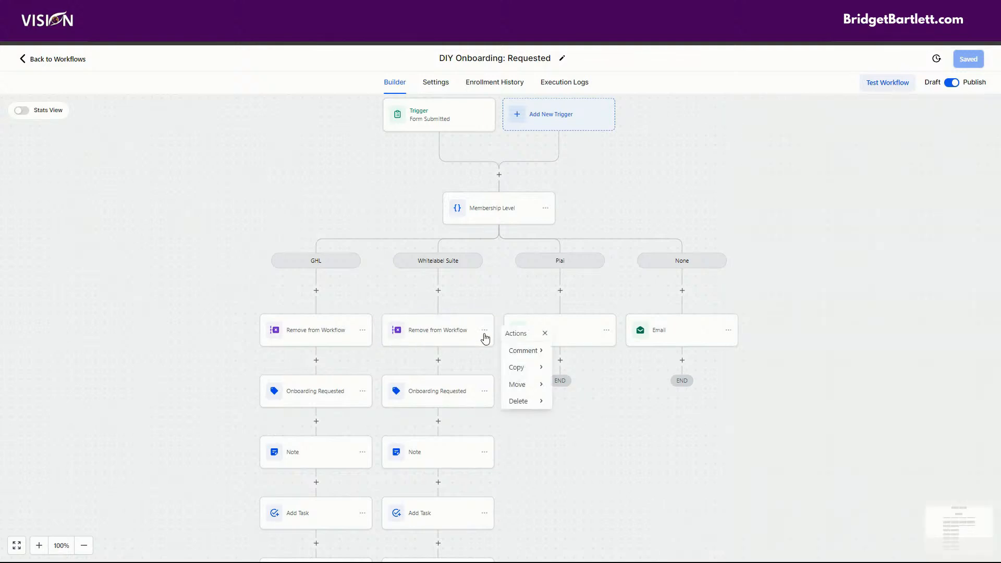
mouse_move(519, 401)
left_click(578, 348)
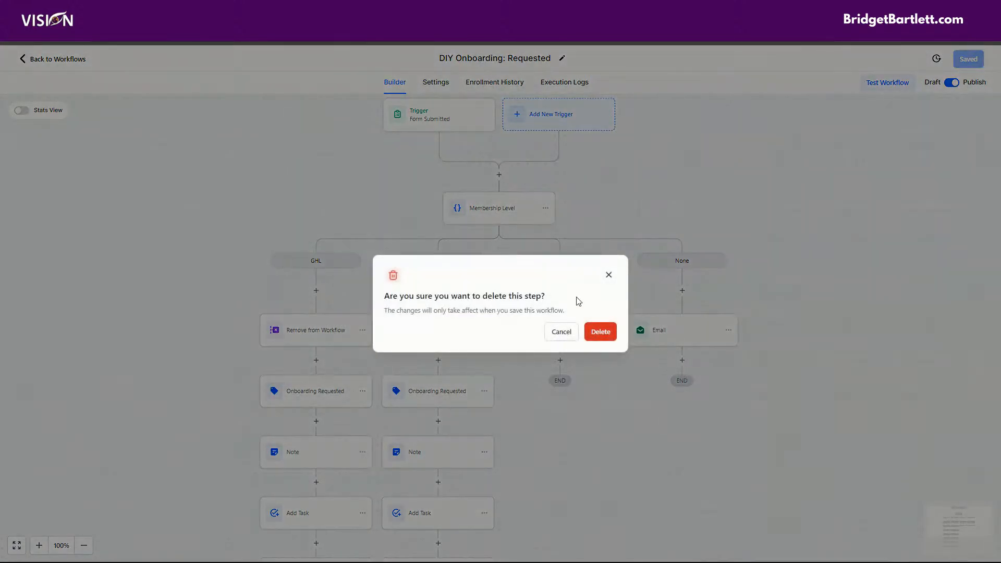
left_click(603, 333)
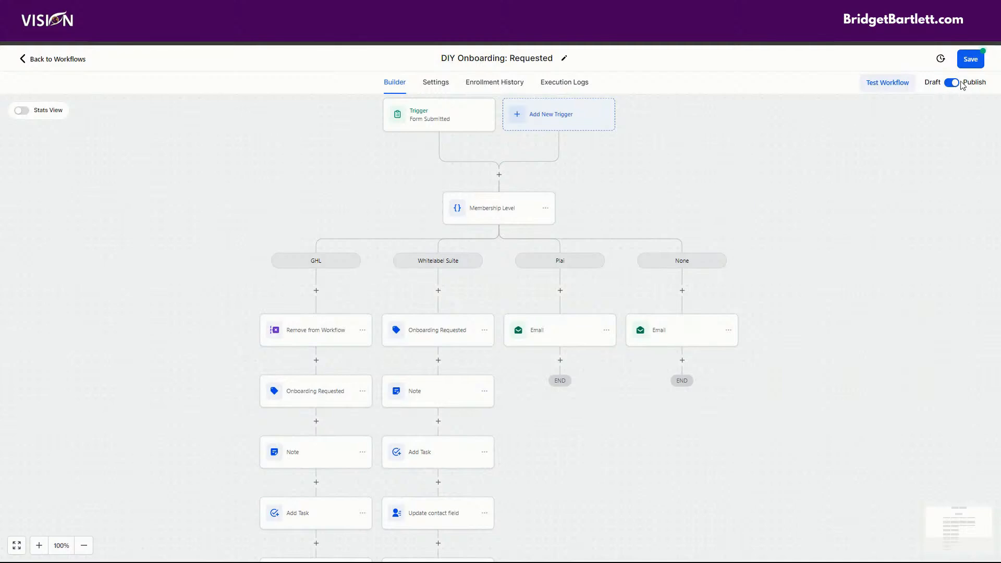
left_click(969, 61)
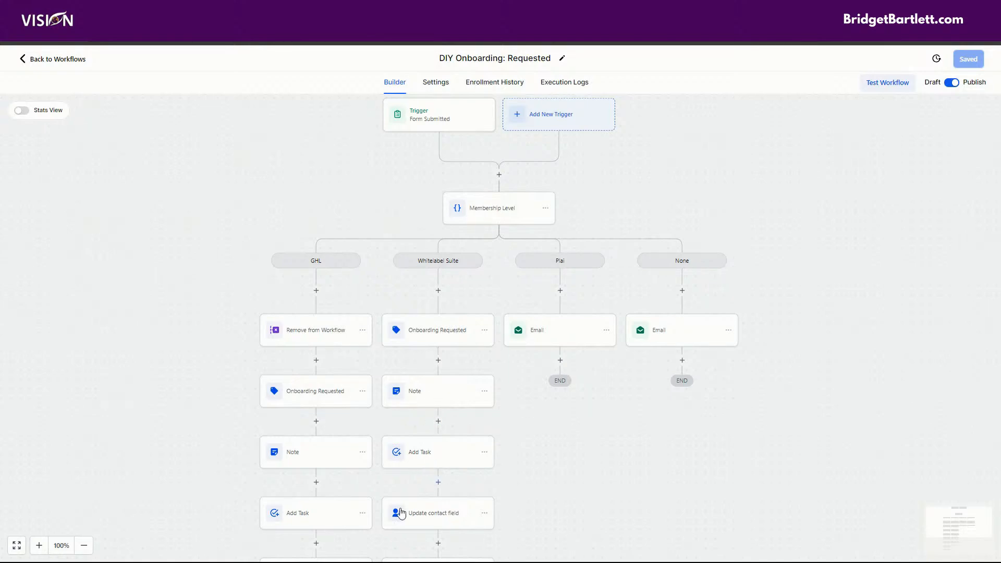
- Inspect the full value assigned to Whitelabel A.I. Ads Manager Domain in the Whitelabel Suite branch's Update contact field action
left_click(418, 521)
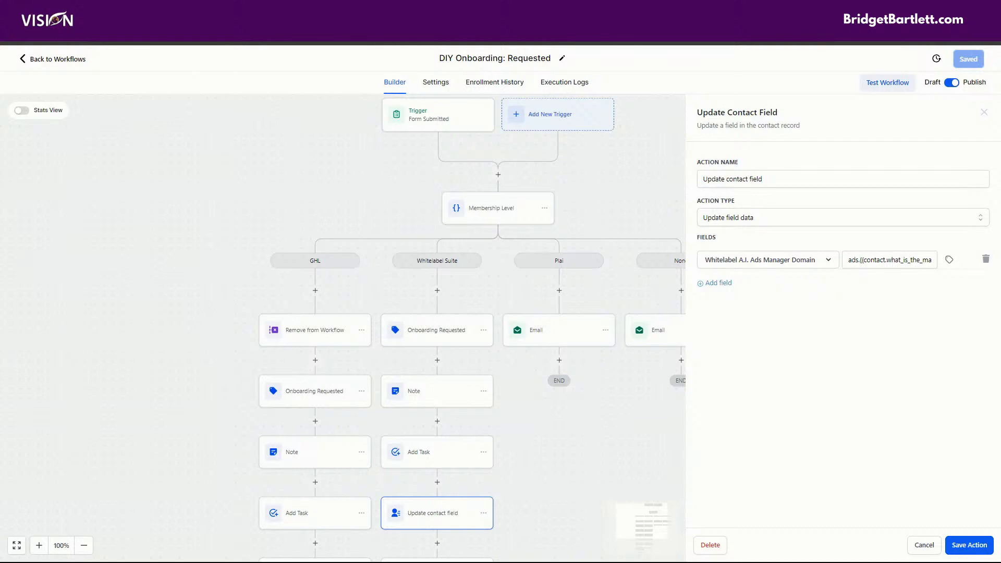
left_click(850, 260)
left_click(872, 258)
left_click_drag(861, 260, 950, 271)
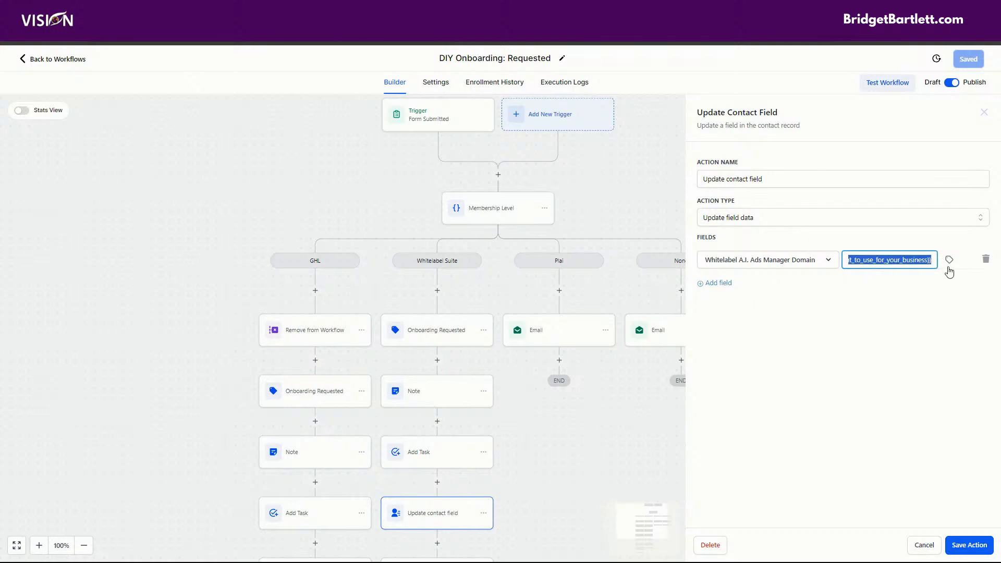
- Read back through the merge field assigned to Whitelabel A.I. Ads Manager Domain and save the Update contact field action
left_click(890, 259)
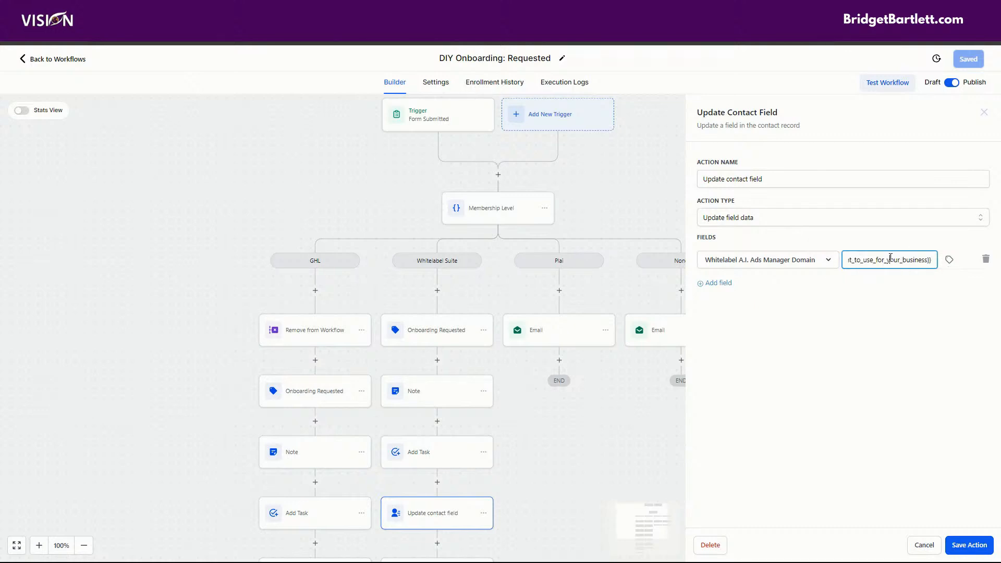
key("Left")
key("Left")
key("Left")
key("Left")
key("Left")
key("Left")
key("Left")
key("Left")
key("Left")
key("Left")
key("Left")
key("Left")
key("Left")
key("Left")
key("Left")
key("Left")
key("Left")
key("Left")
key("Left")
key("Left")
left_click(965, 546)
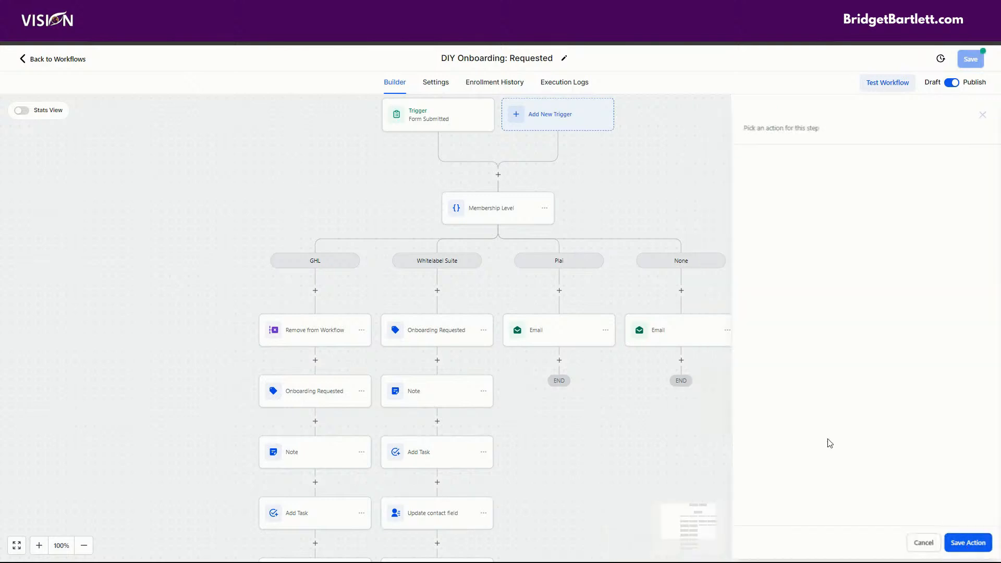
- Review the Onboarding Issue emails in the Plai and None branches without changing them, and save the DIY Onboarding: Requested workflow
left_click(559, 327)
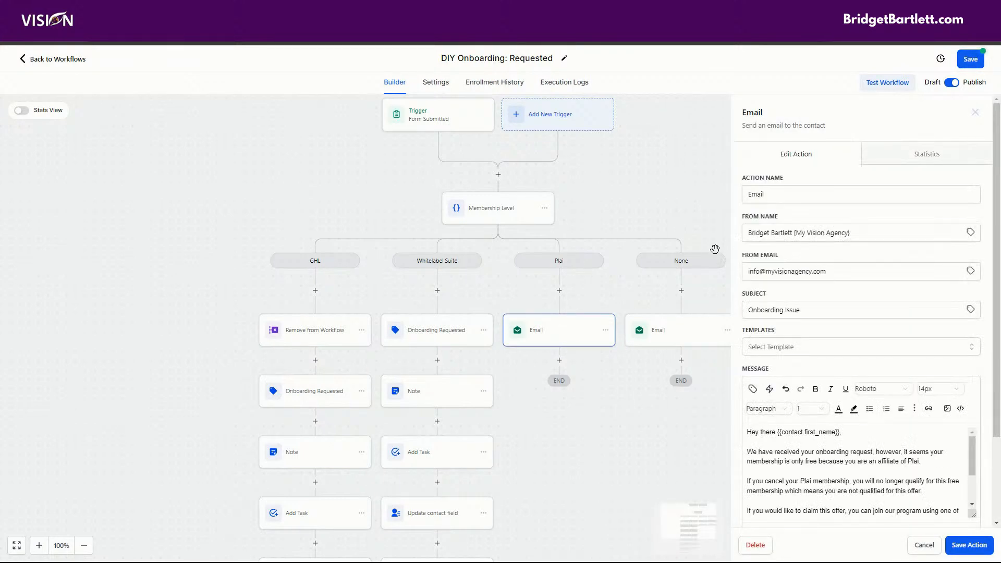
left_click(926, 546)
left_click(690, 325)
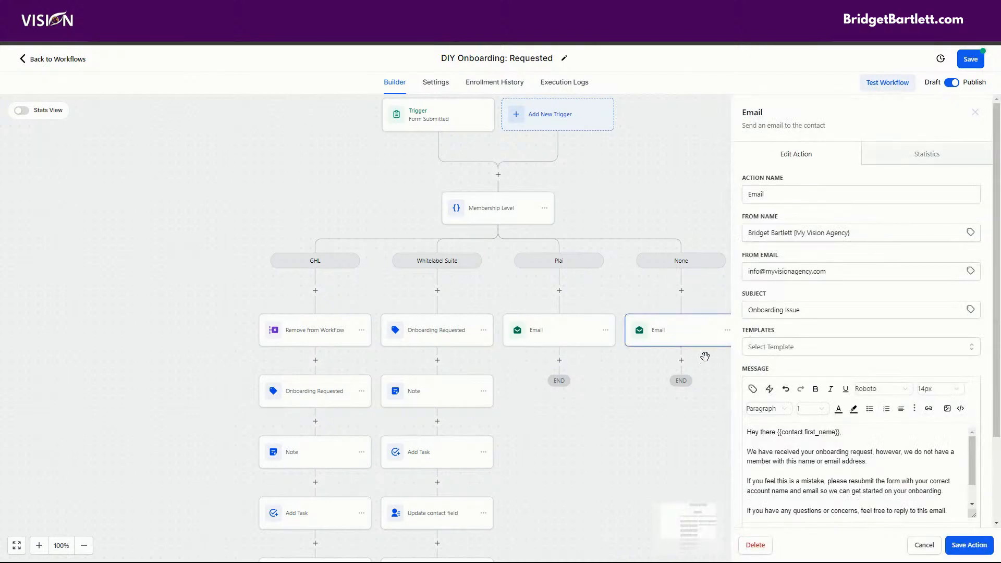
left_click(925, 545)
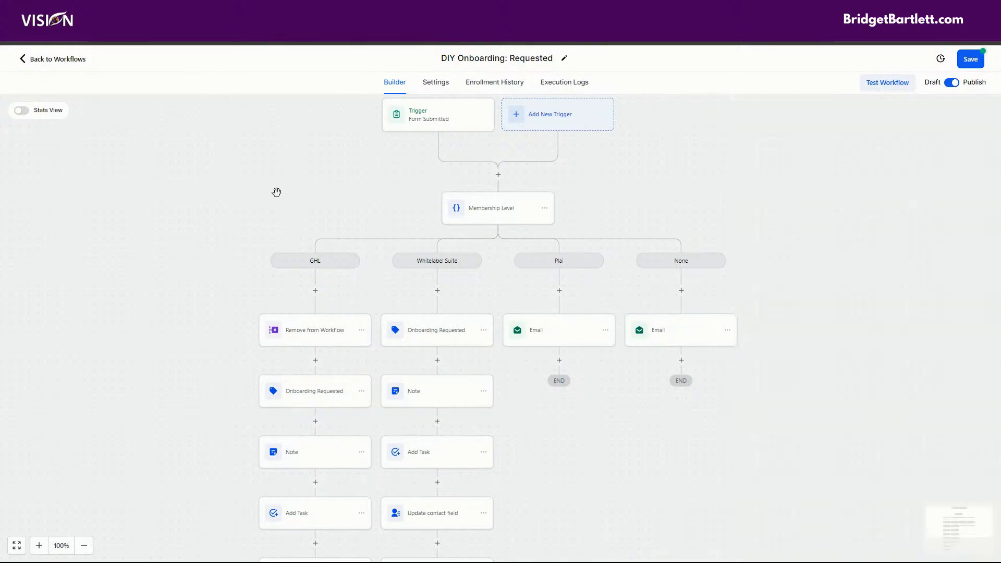
left_click(971, 59)
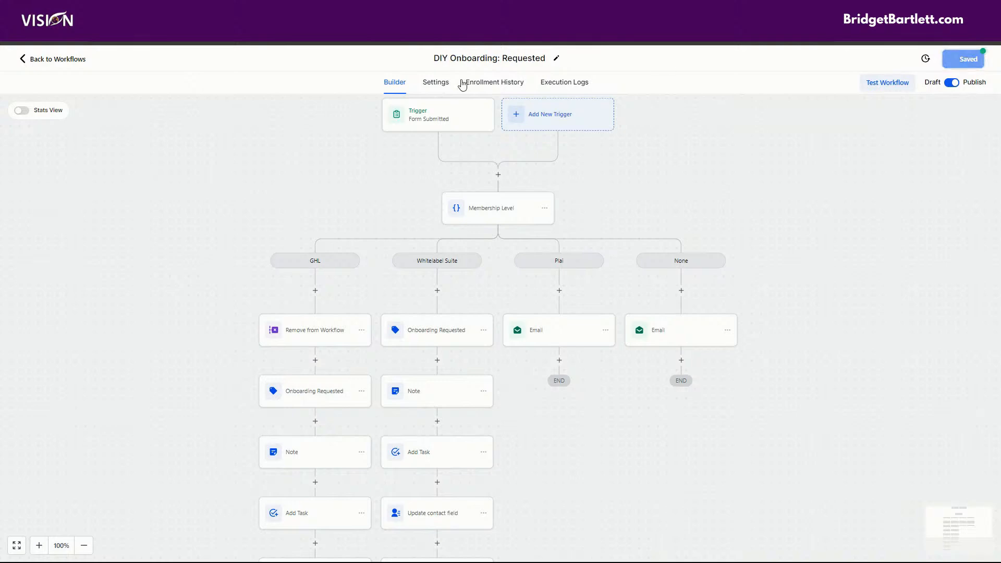
left_click(64, 60)
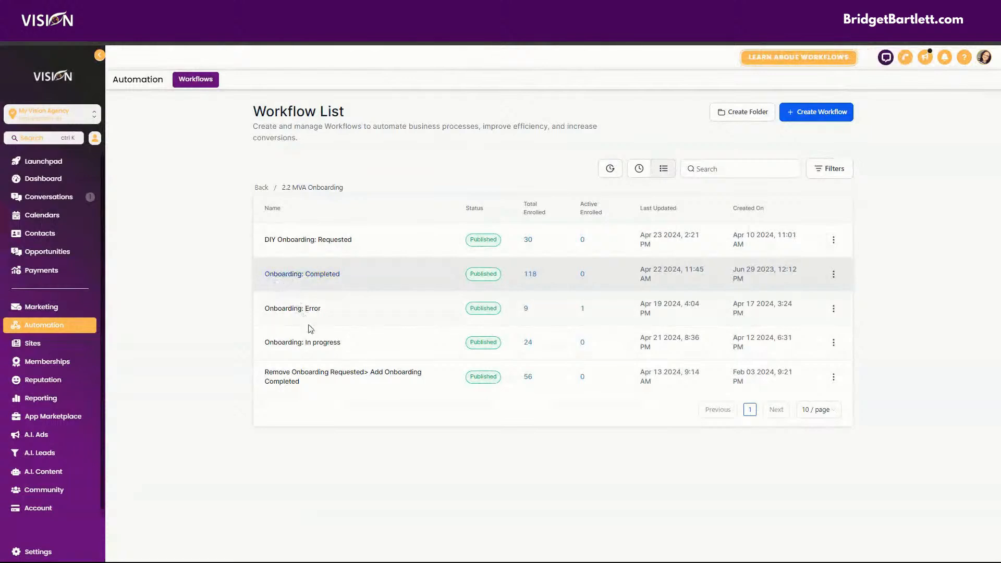
- Review the pipeline stage trigger filters and the Note text in the Onboarding: In progress workflow without changing them
left_click(321, 344)
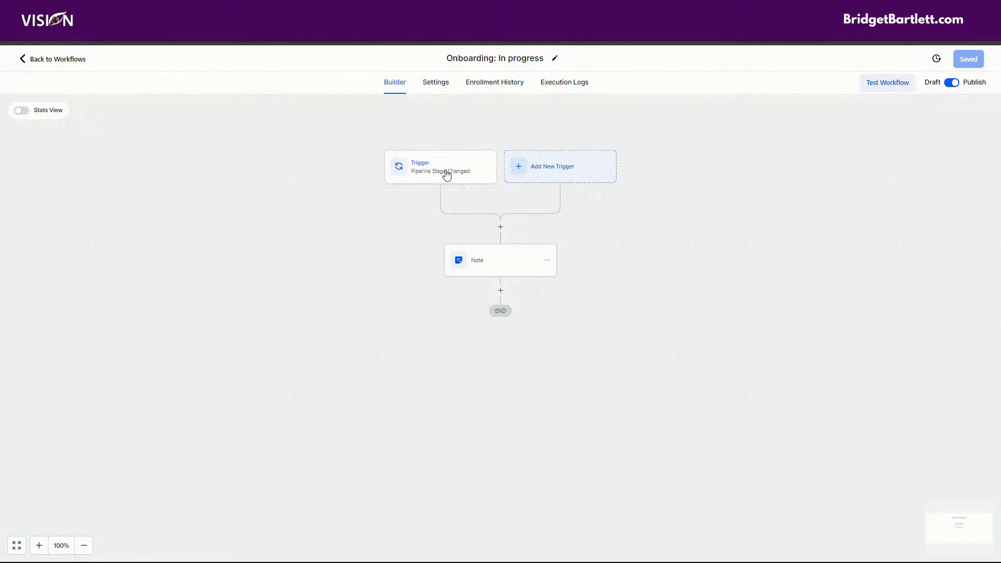
left_click(435, 170)
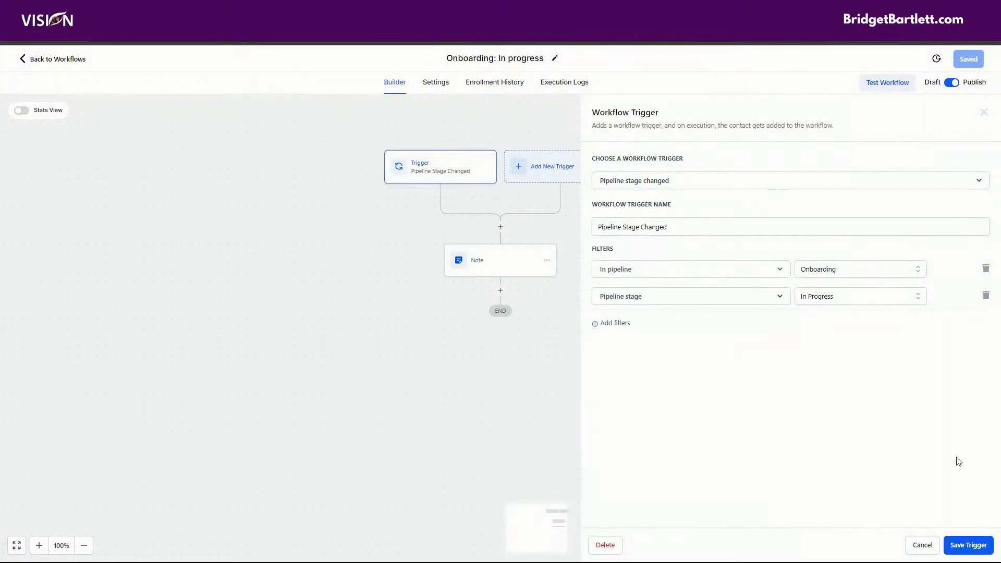
left_click(922, 546)
left_click(496, 258)
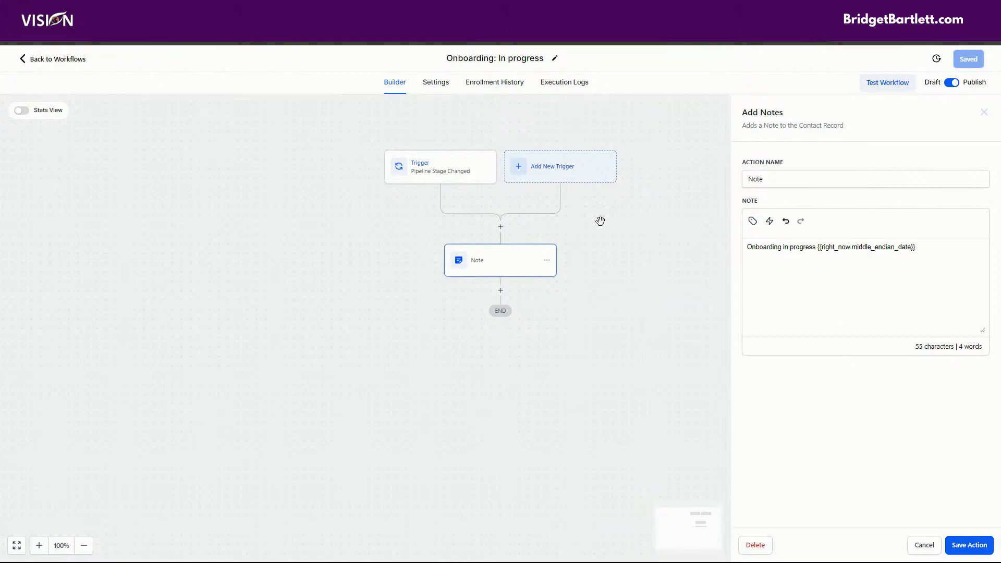
left_click(925, 545)
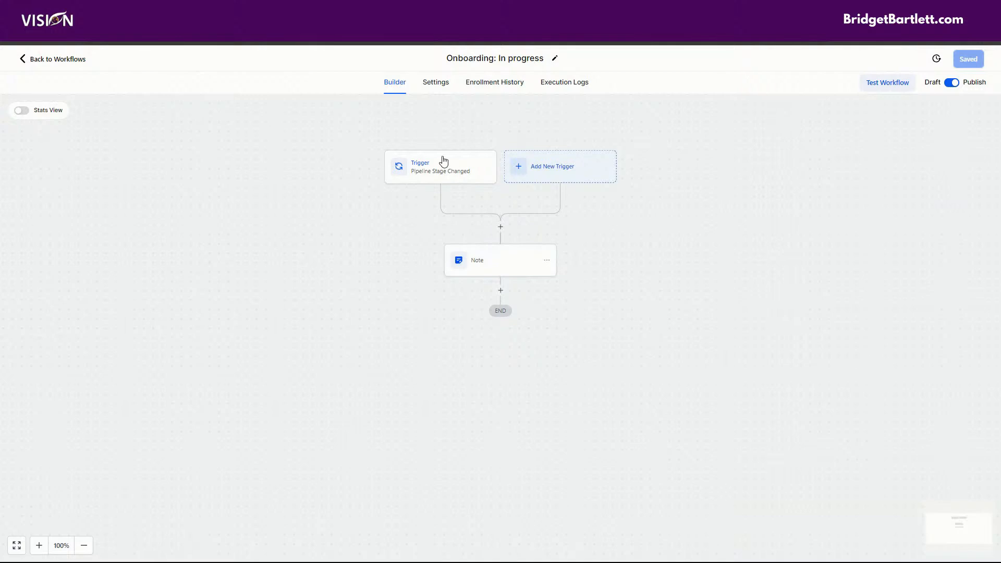
left_click(65, 59)
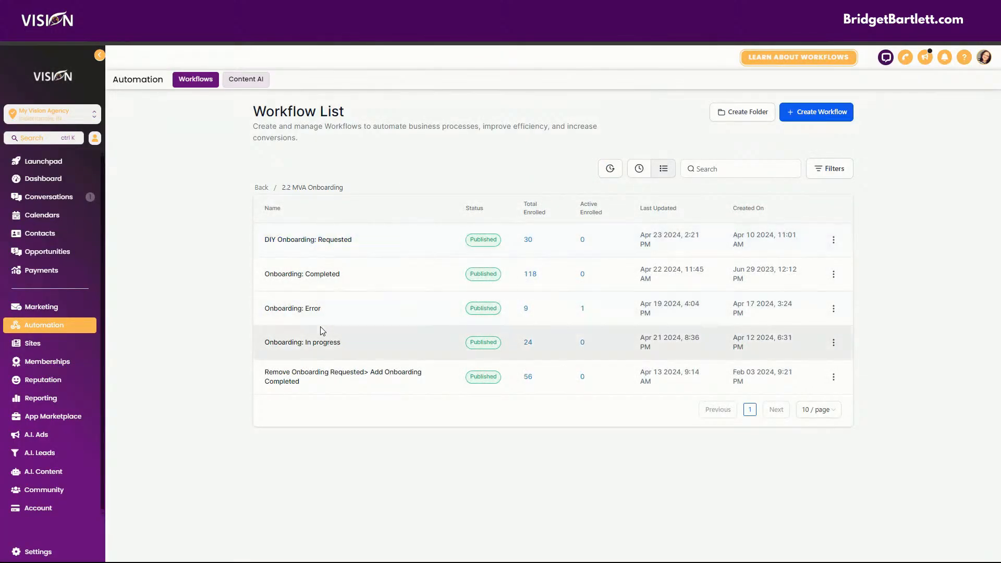
- Open the Onboarding: Error workflow and examine its pipeline stage trigger filters and Note text
left_click(308, 309)
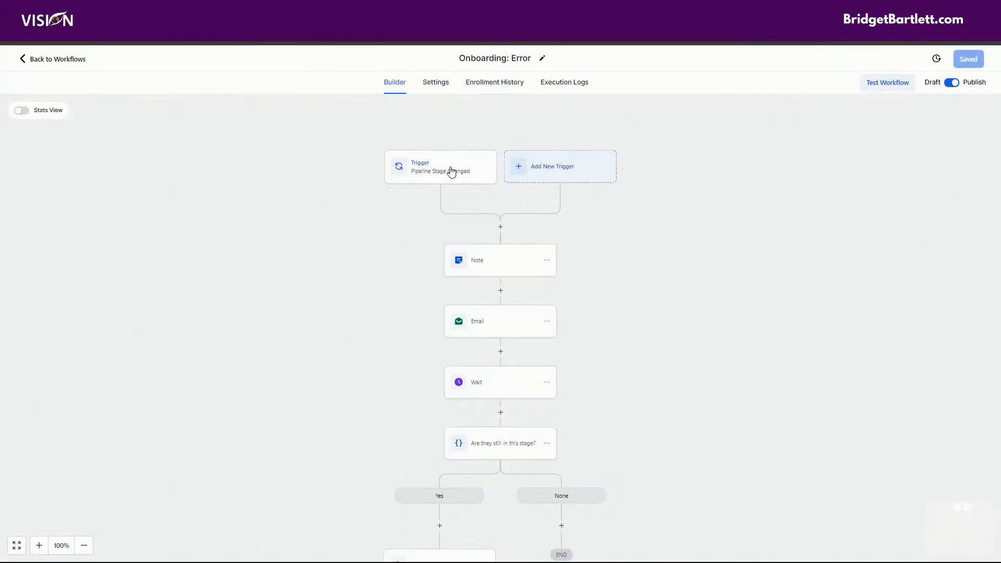
left_click(452, 172)
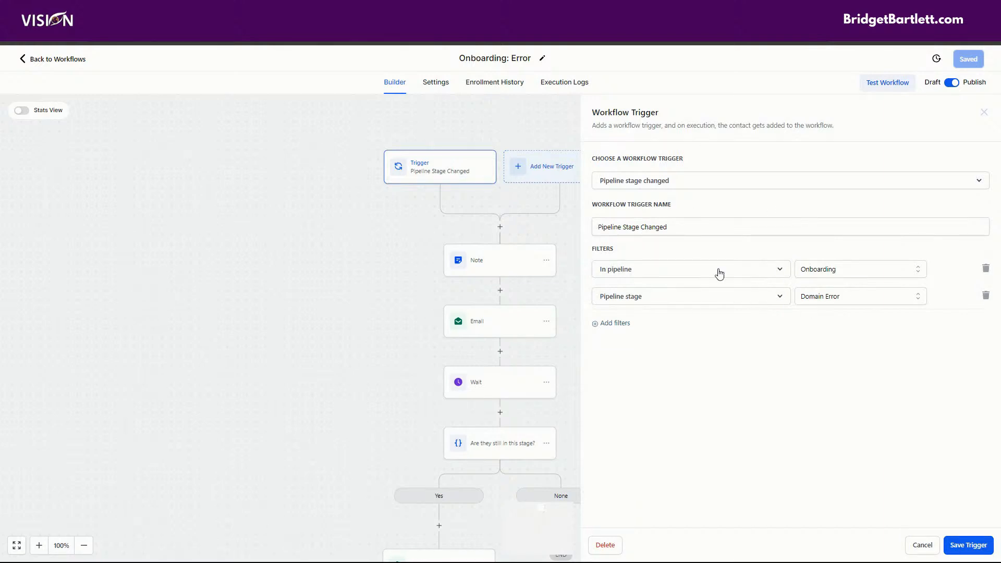
left_click(922, 545)
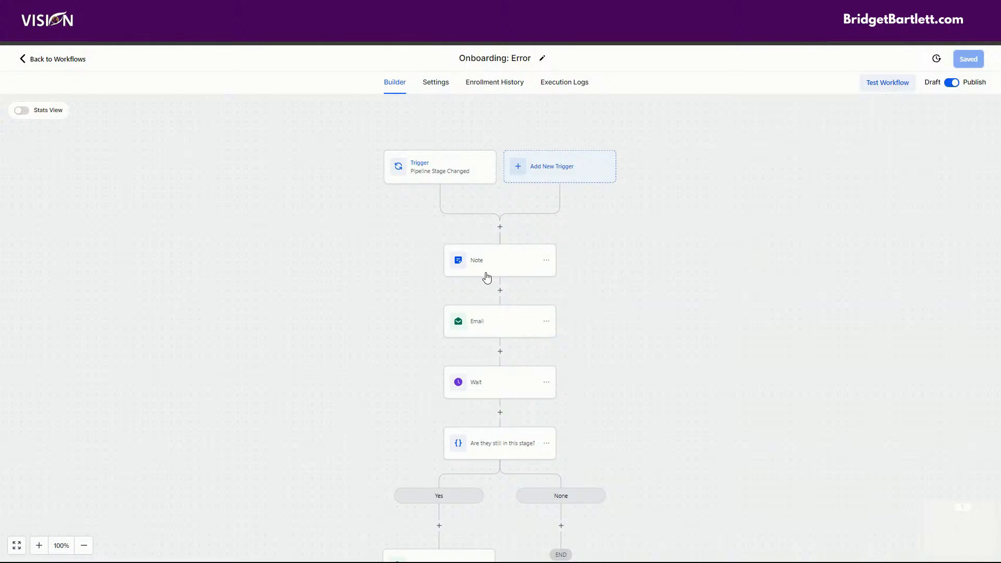
left_click(487, 272)
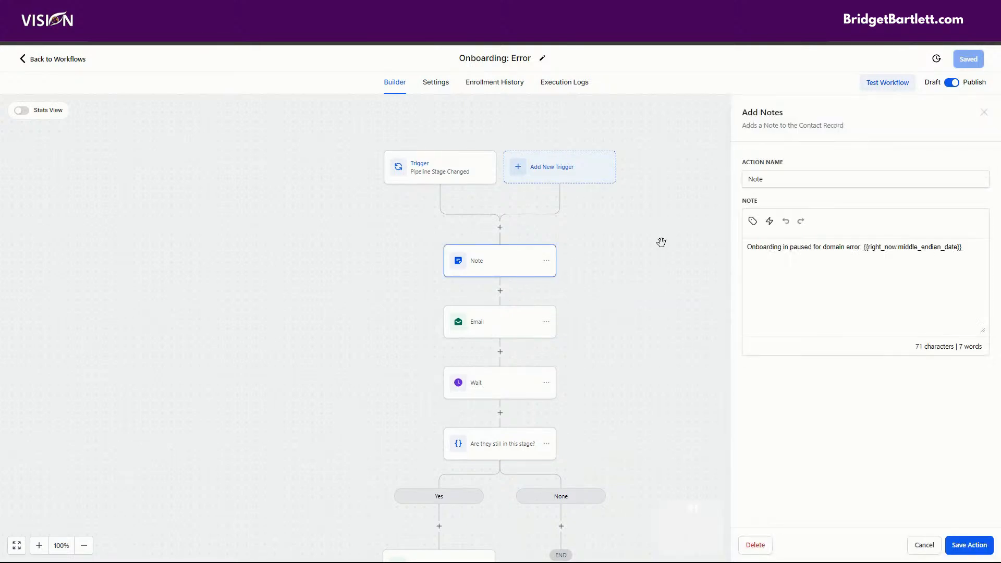
- Read the first Email action's whole message in the Onboarding: Error workflow, including the DNS record instructions and the domain merge field
left_click(494, 324)
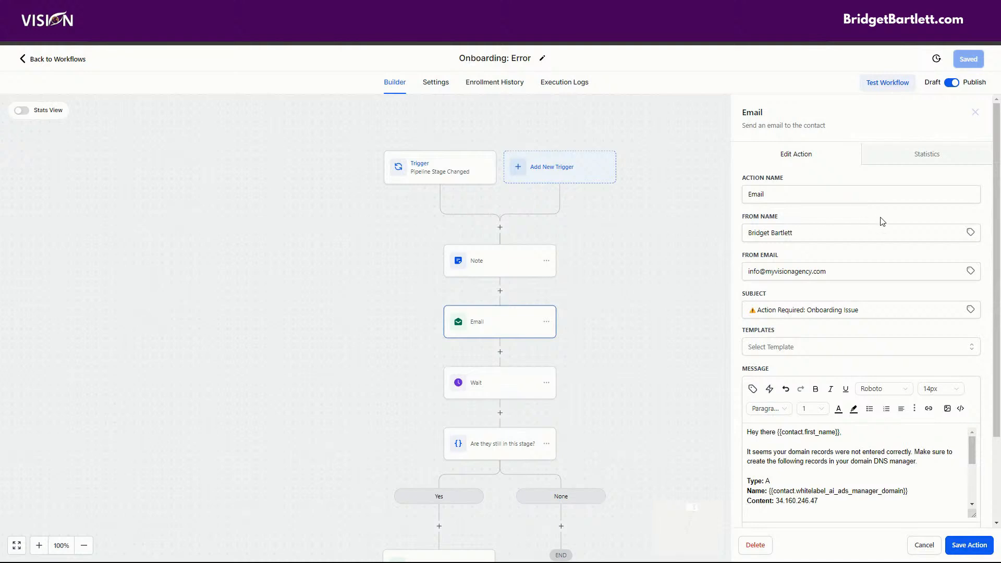
scroll(886, 214, "down", 2)
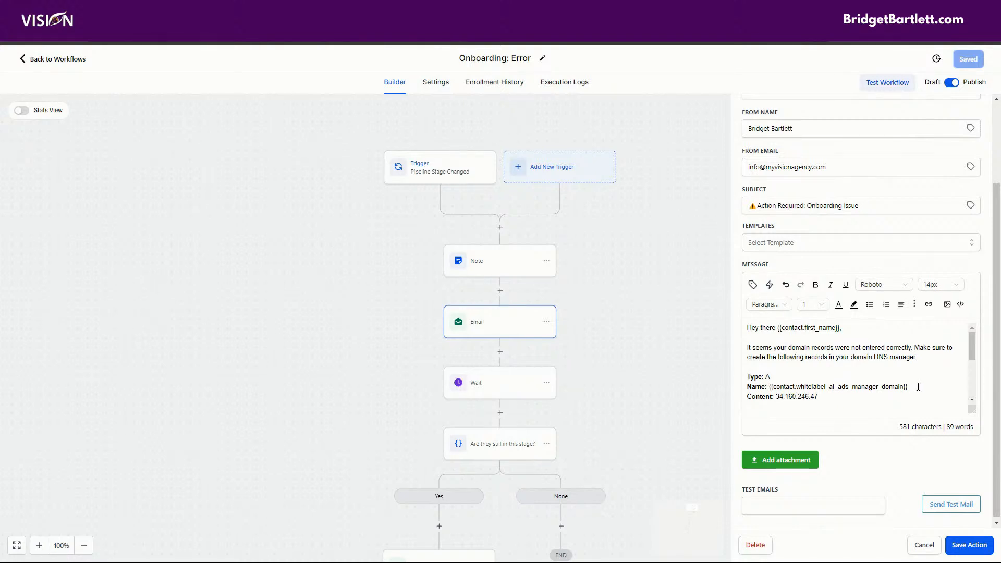
left_click_drag(918, 387, 768, 389)
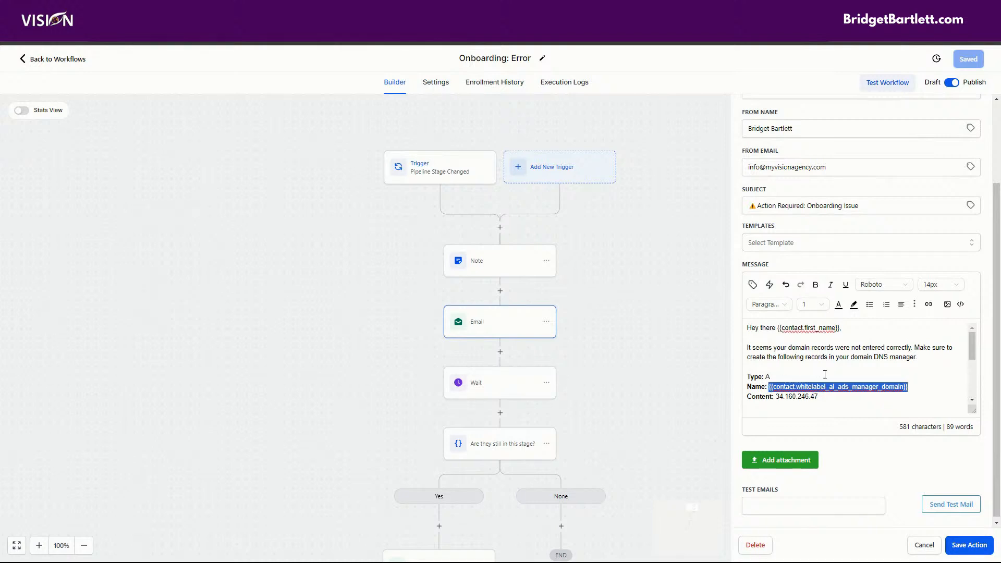
left_click(870, 357)
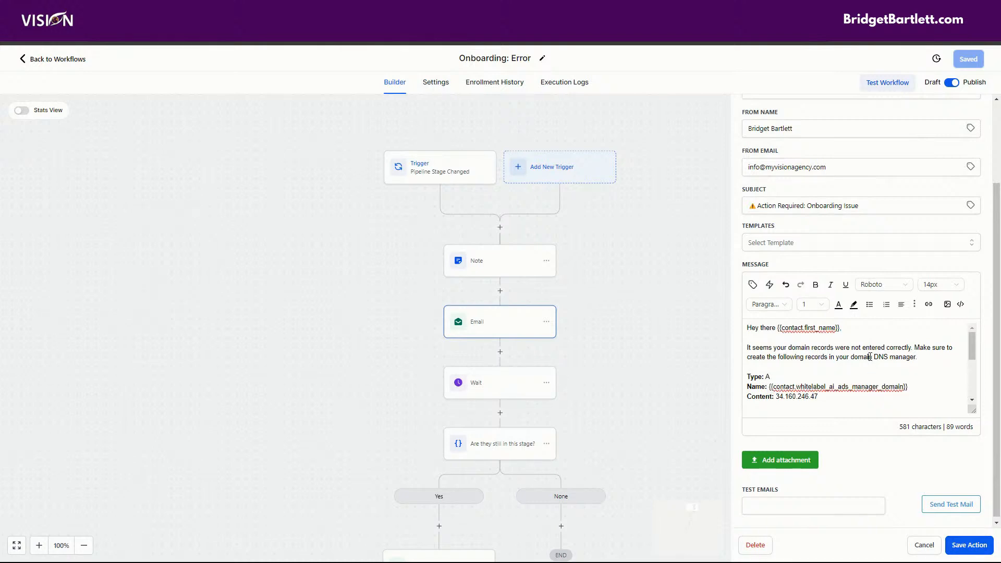
scroll(841, 398, "down", 3)
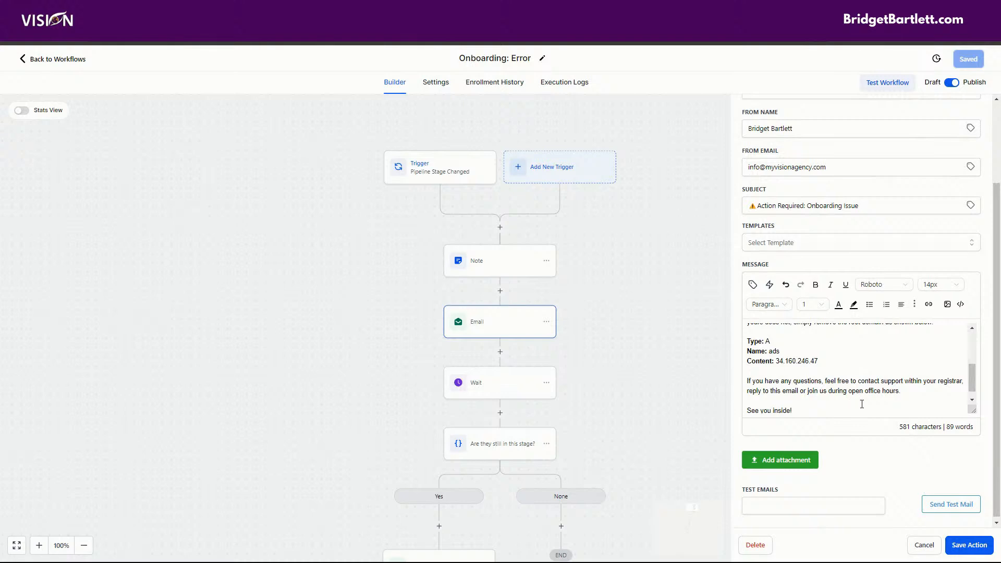
scroll(862, 405, "down", 1)
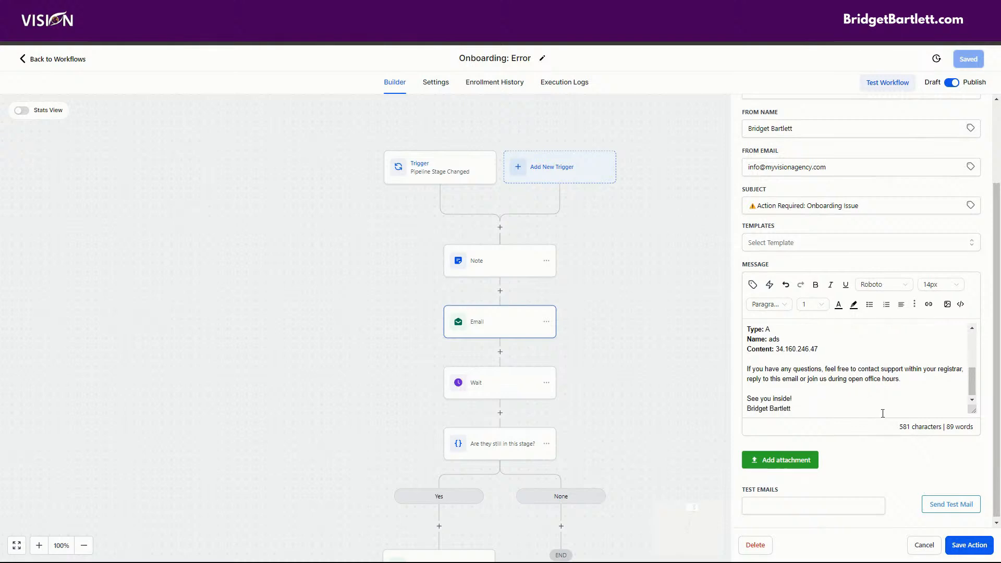
left_click(921, 544)
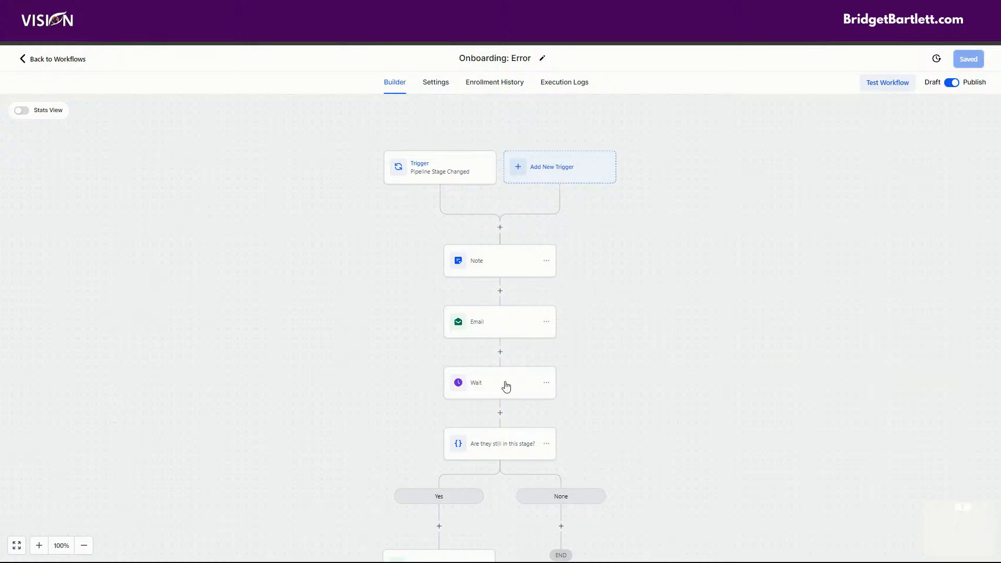
- Check the first Wait action's delay and examine the repeated stage checks and follow-up emails in the rest of the Onboarding: Error workflow
left_click(506, 386)
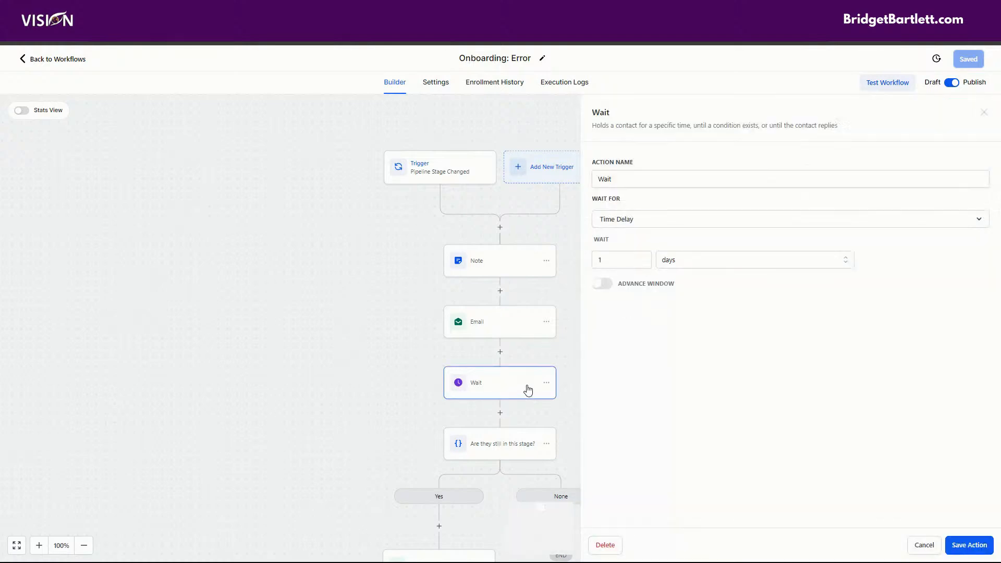
left_click(919, 545)
scroll(689, 346, "down", 2)
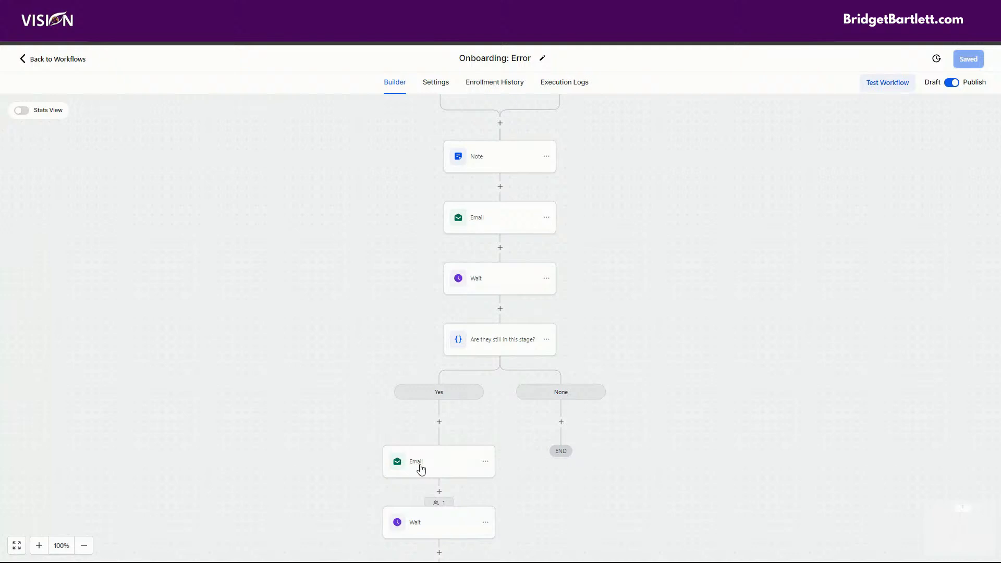
scroll(694, 363, "down", 2)
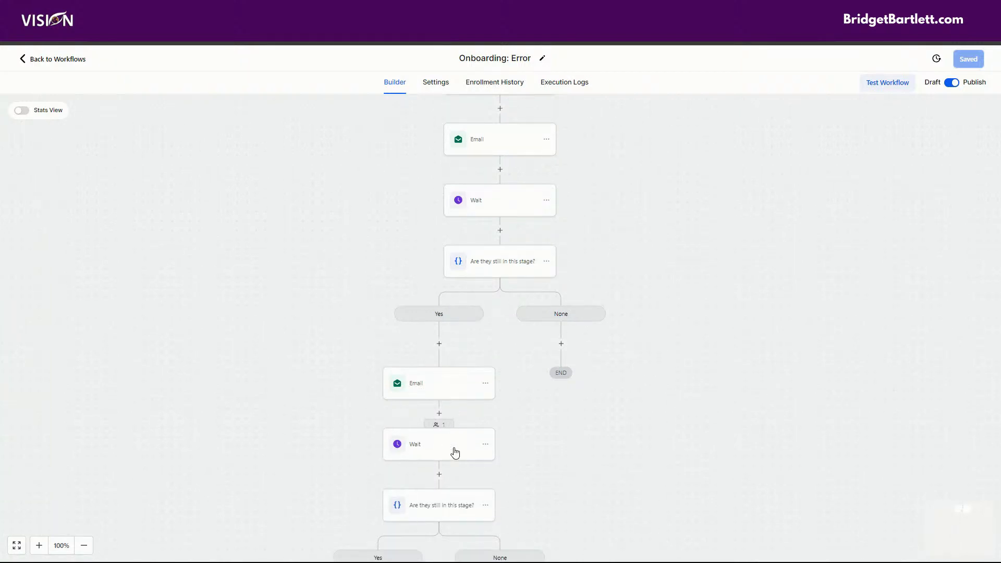
scroll(454, 459, "down", 3)
scroll(420, 432, "down", 2)
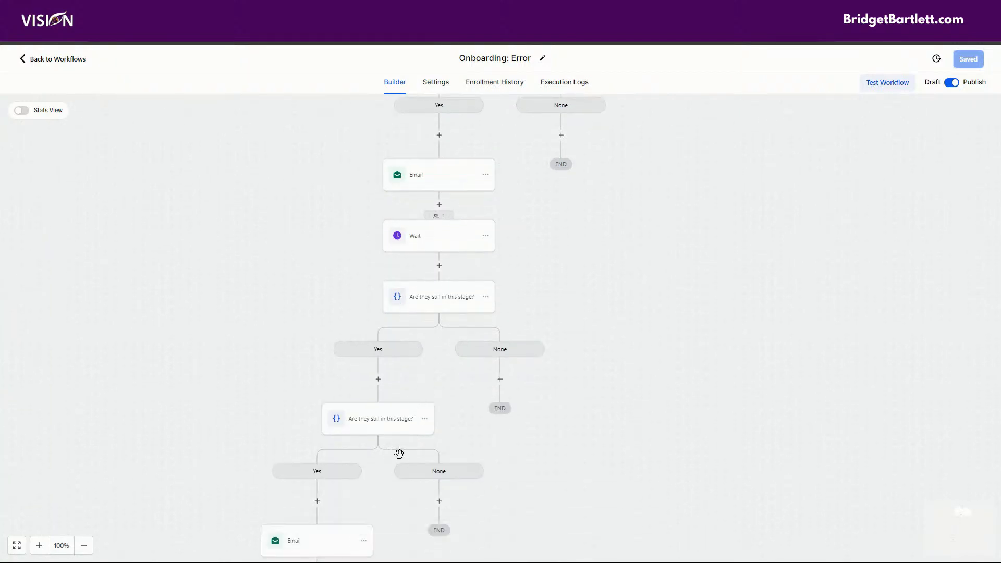
scroll(463, 512, "down", 2)
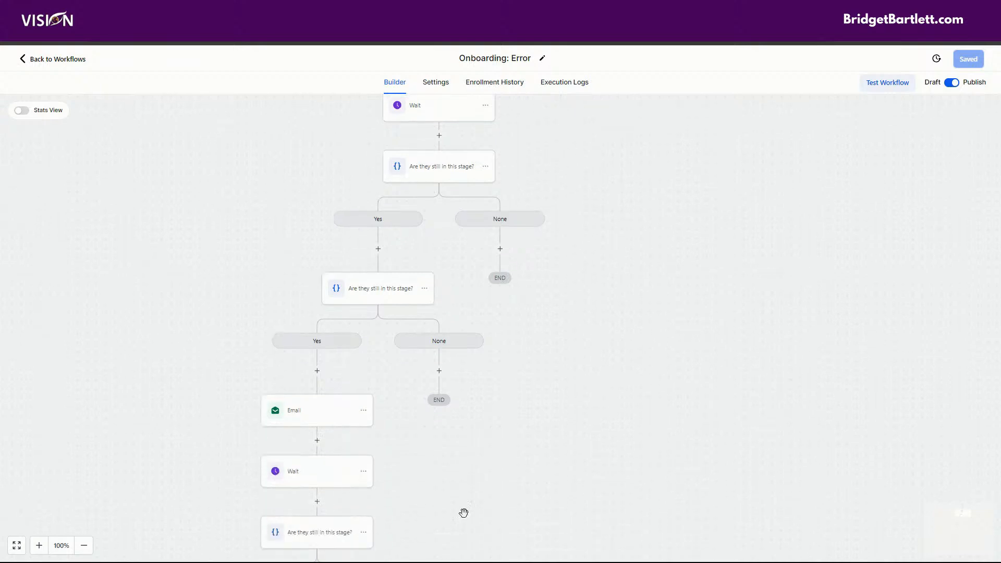
scroll(369, 496, "down", 2)
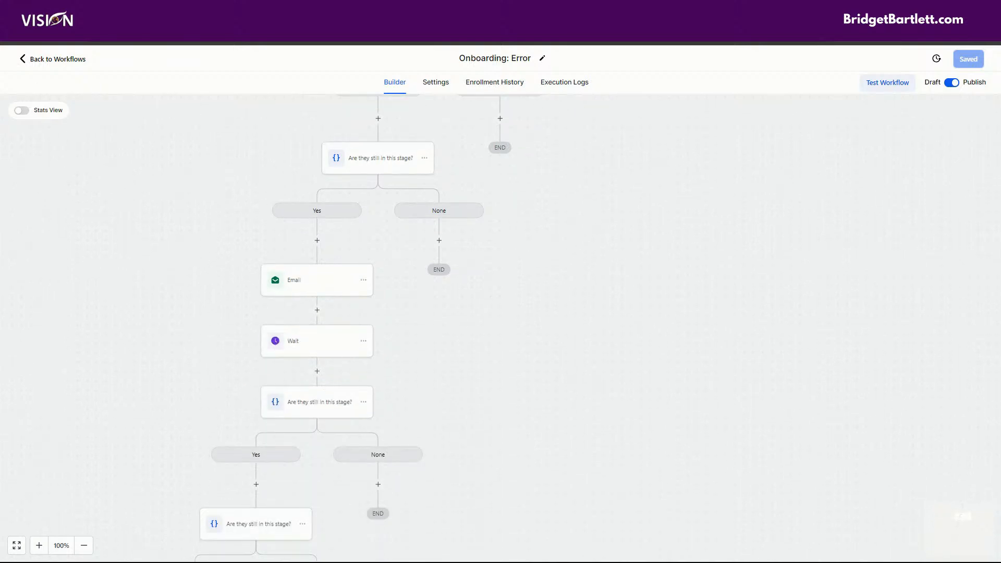
left_click(81, 61)
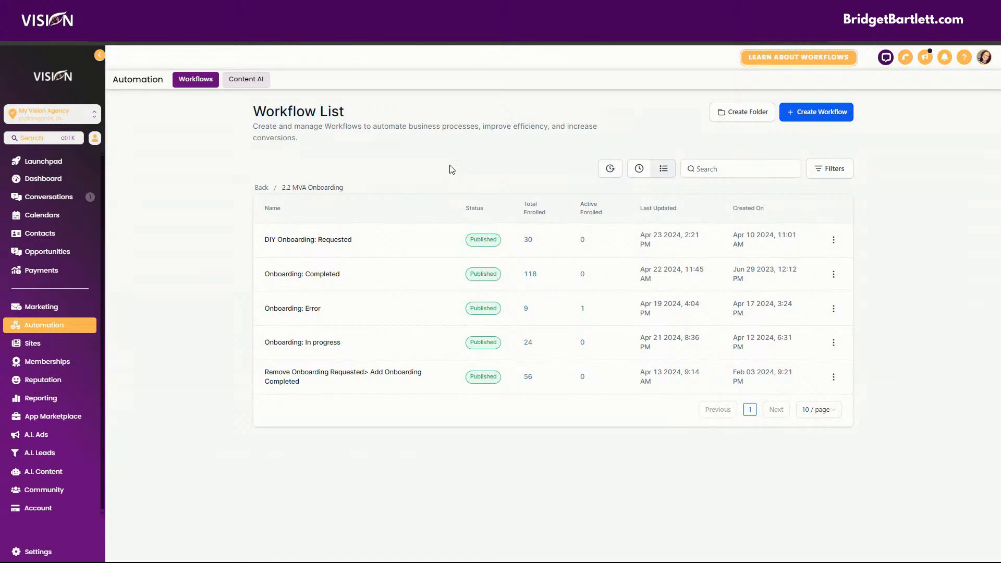
- Open the Onboarding: Completed workflow and review its pipeline stage trigger filters and the tag added by the Onboarding Completed action
left_click(328, 275)
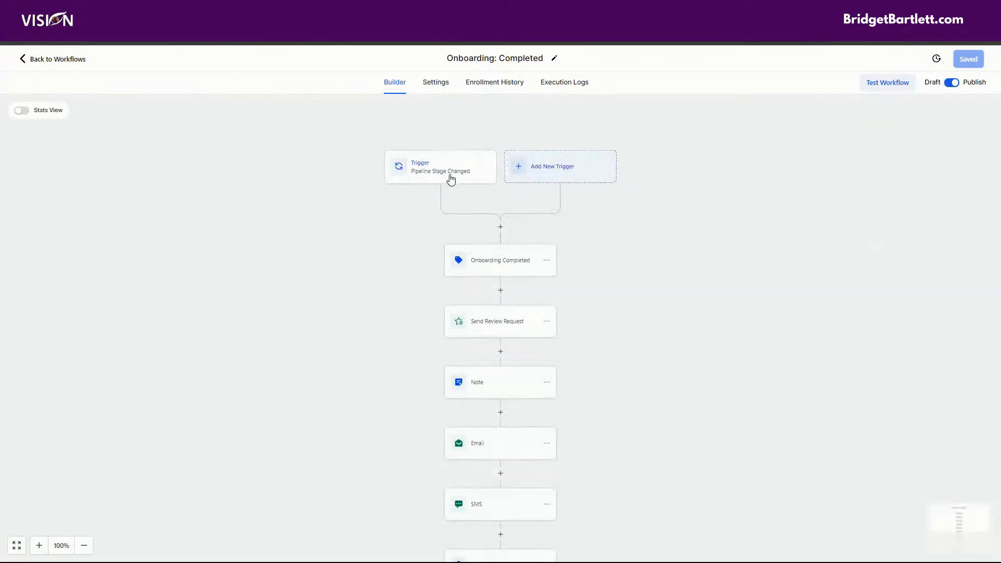
left_click(452, 180)
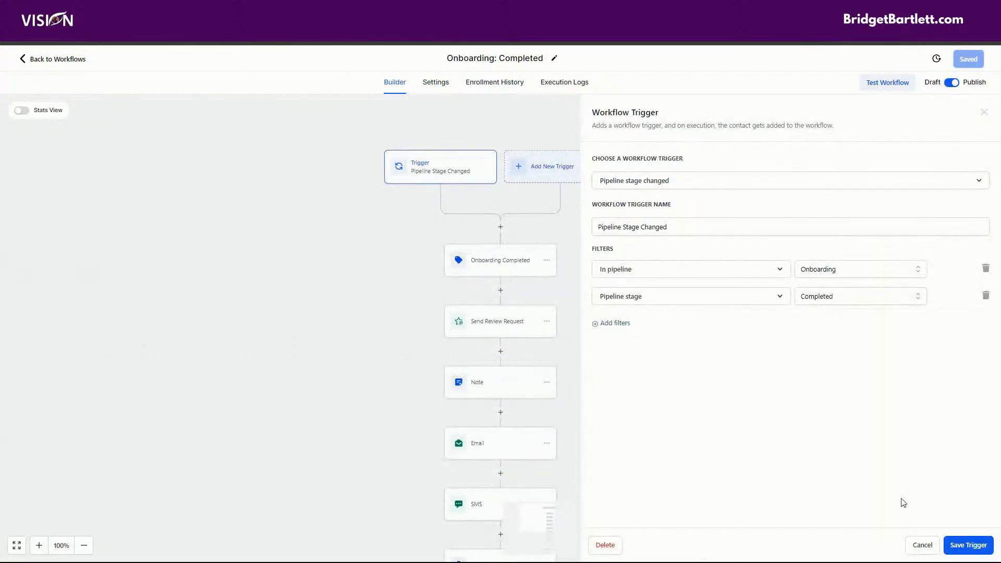
left_click(922, 546)
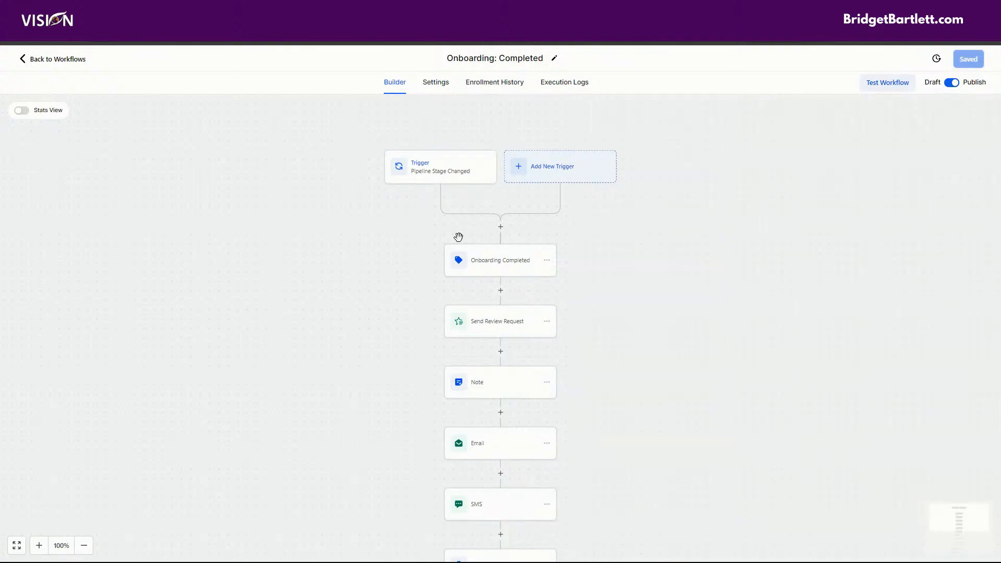
left_click(494, 265)
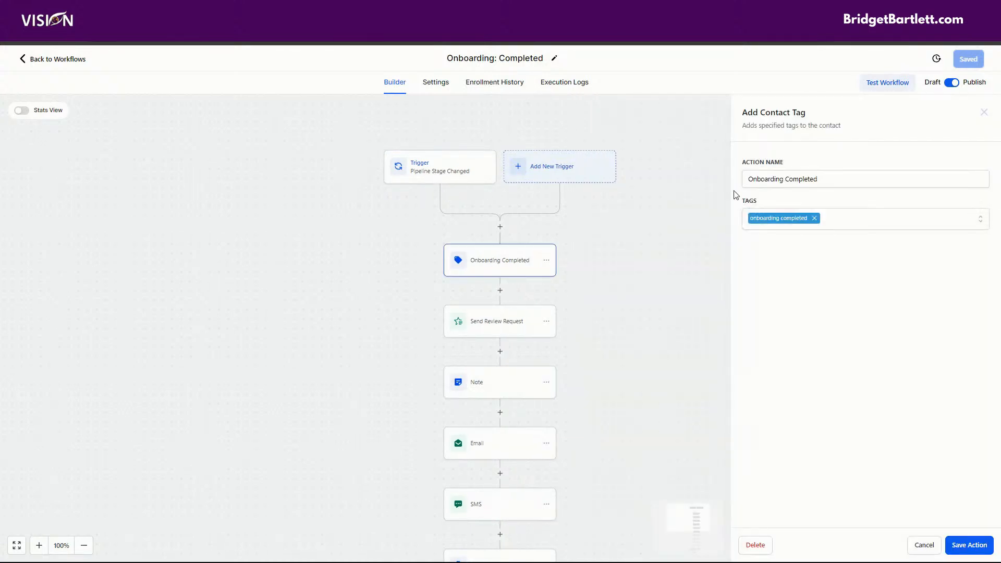
left_click(924, 546)
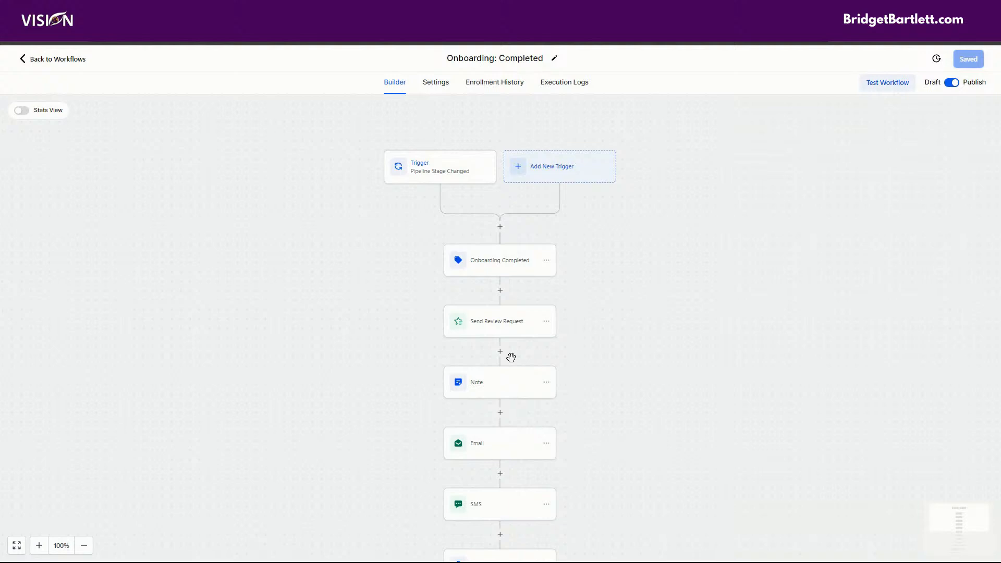
- Check the review type of the Send Review Request action and the Note action's text in the Onboarding: Completed workflow
left_click(491, 321)
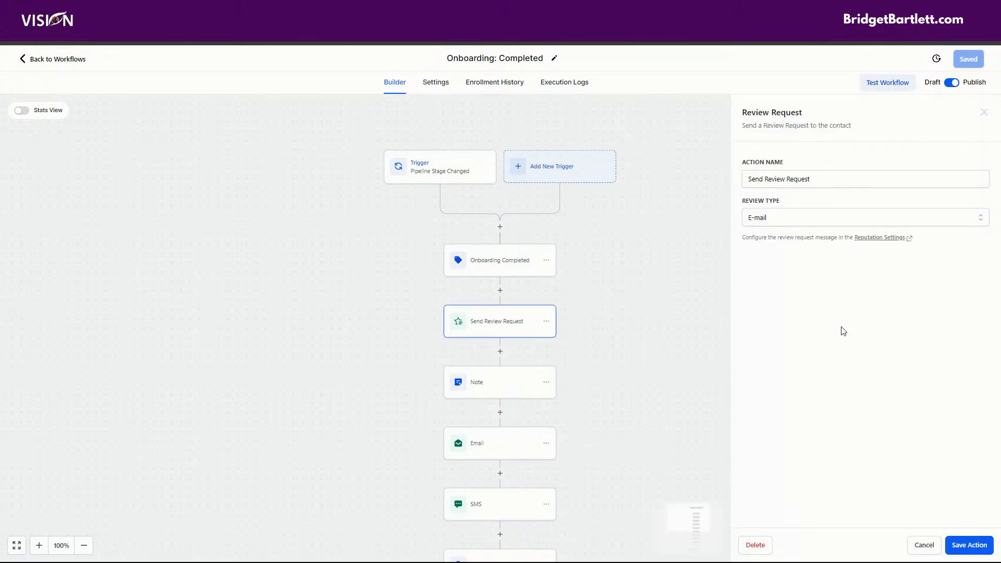
left_click(924, 545)
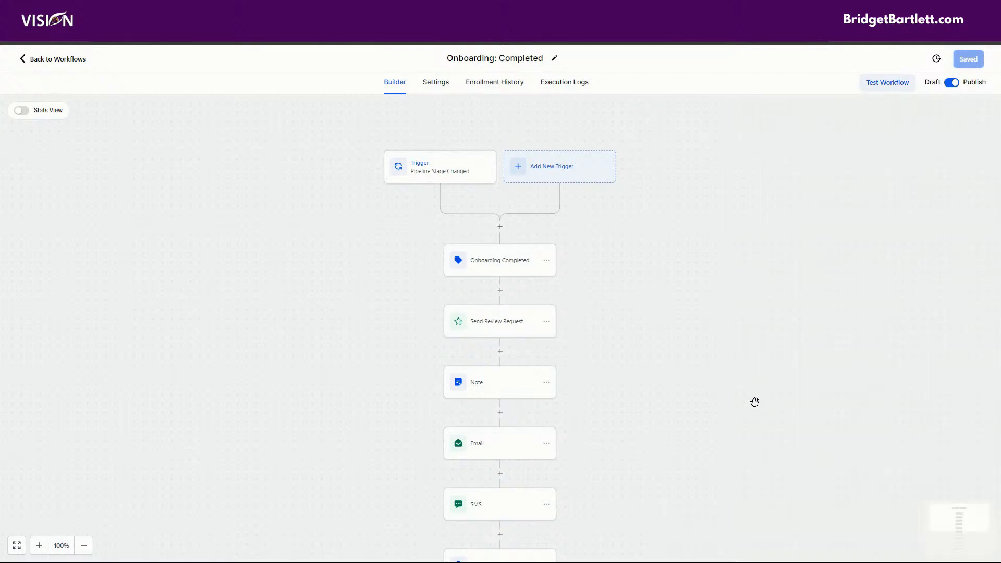
left_click(481, 382)
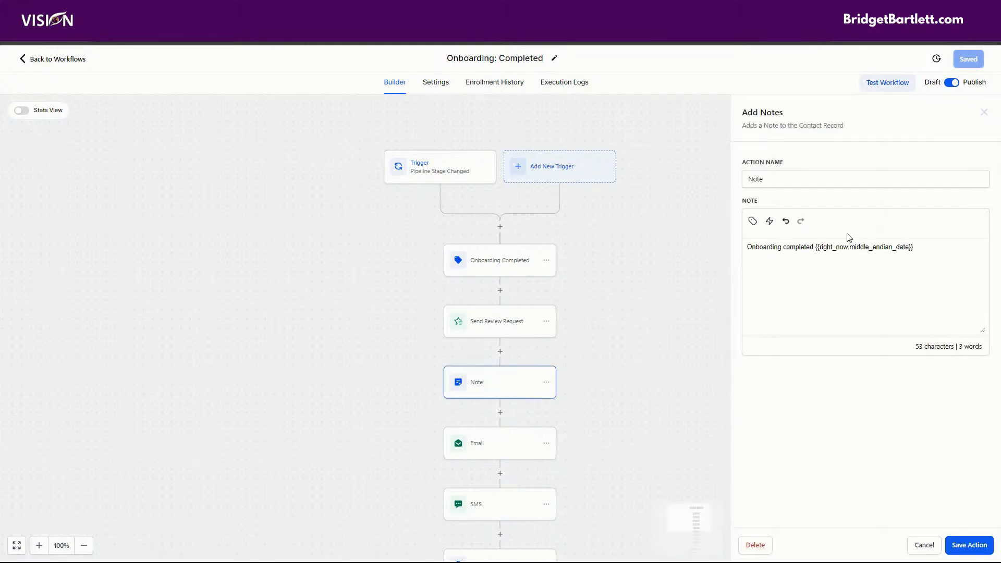
left_click(924, 545)
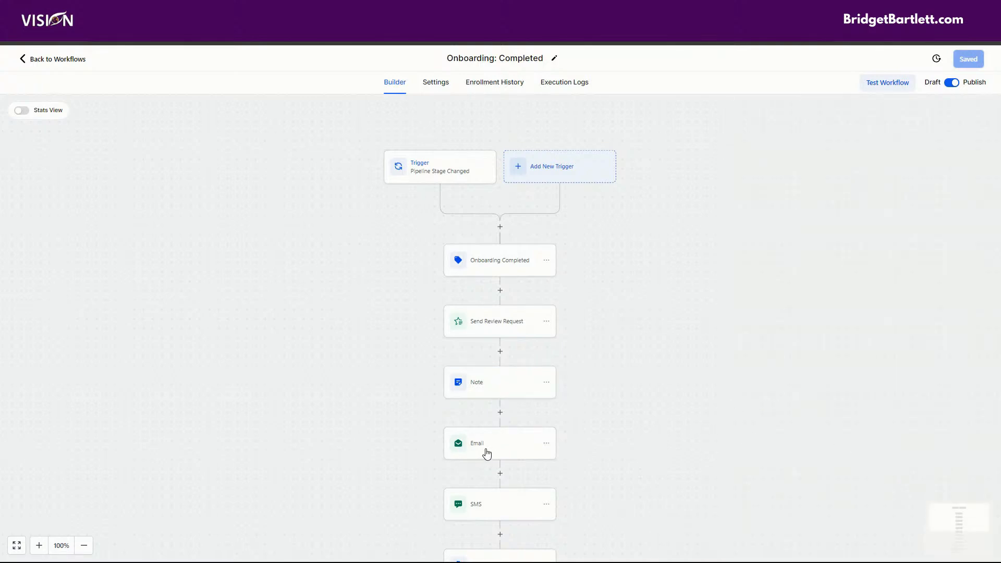
- Read the Email action's whole completion message, highlighting the Admin Registration URL and Client Invite URL merge fields
scroll(691, 405, "down", 3)
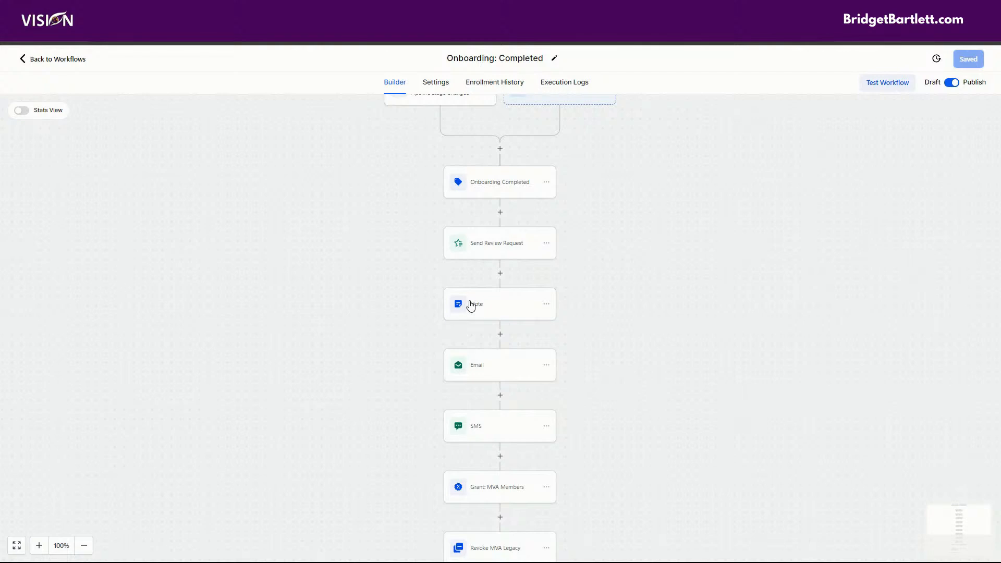
left_click(494, 370)
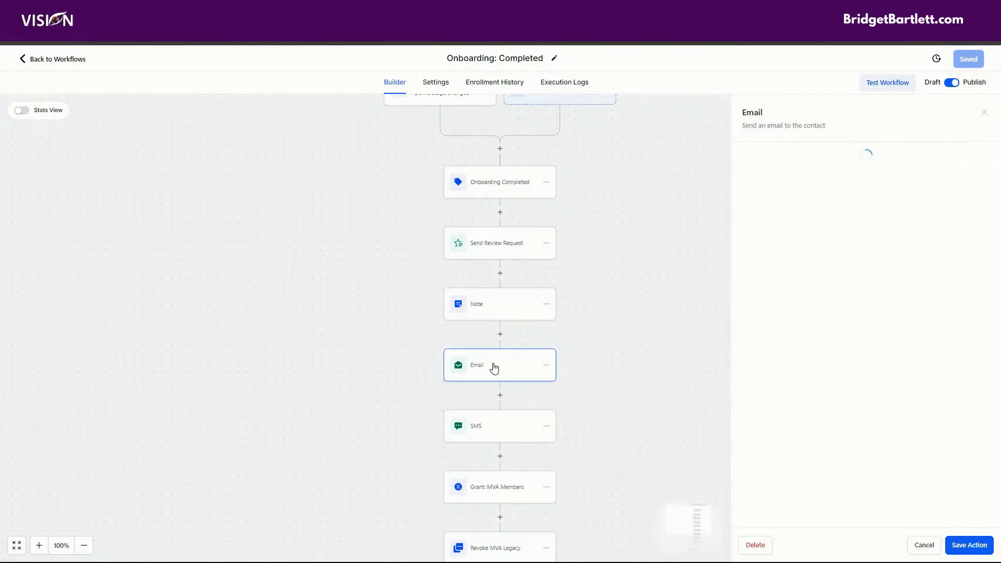
scroll(886, 229, "down", 2)
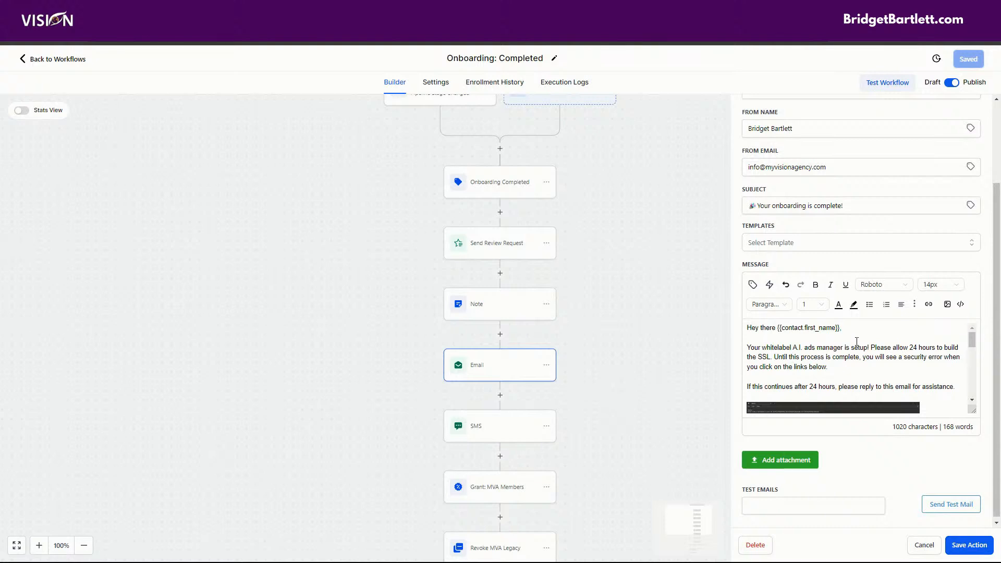
scroll(857, 341, "down", 5)
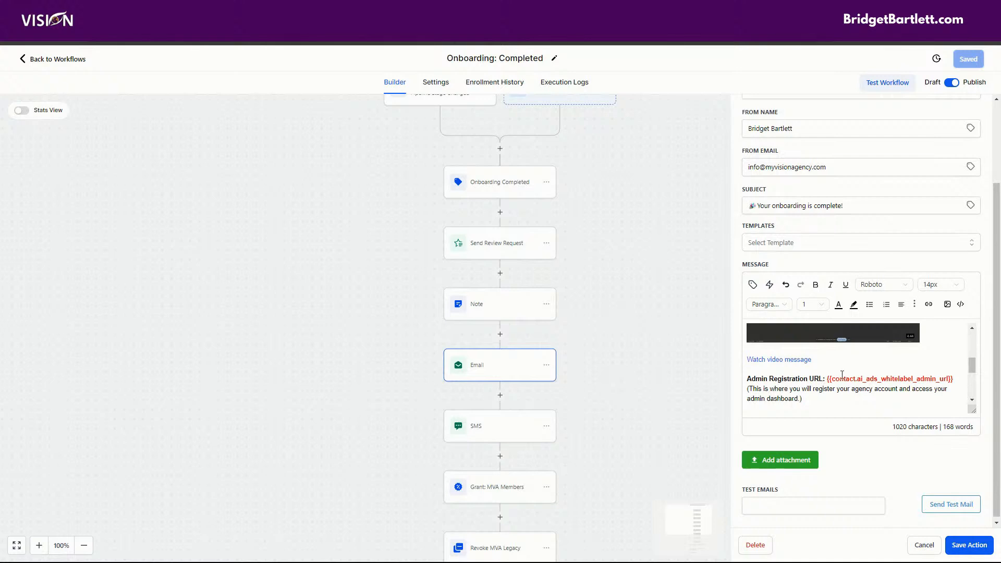
left_click_drag(959, 379, 829, 382)
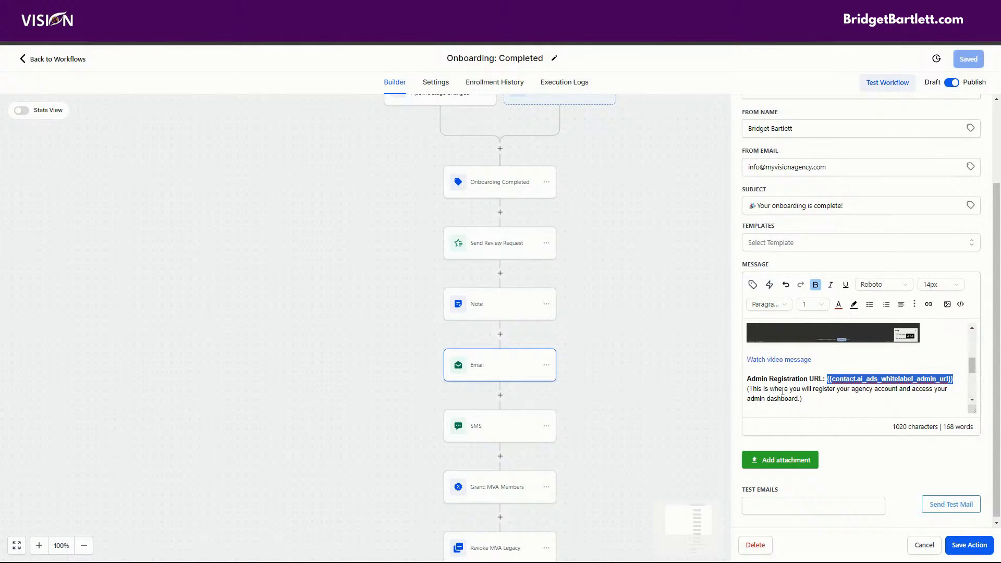
scroll(782, 392, "down", 1)
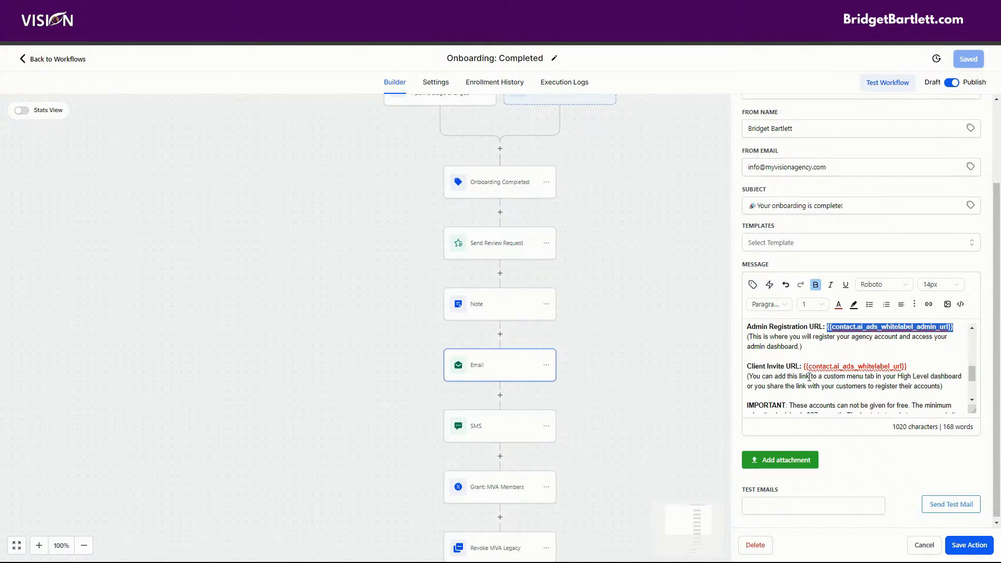
scroll(810, 377, "down", 2)
scroll(830, 365, "up", 2)
left_click_drag(914, 368, 805, 368)
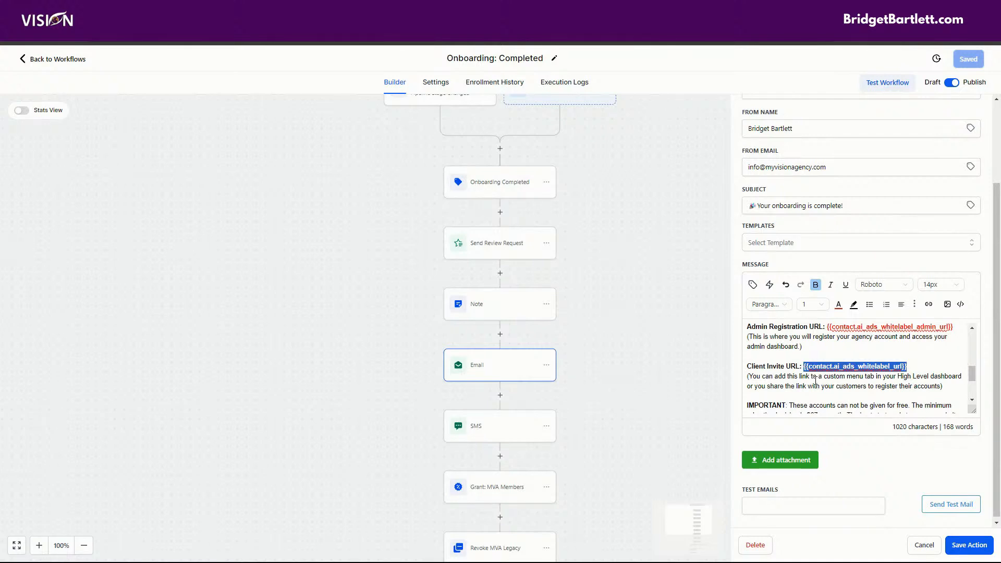
scroll(816, 381, "down", 3)
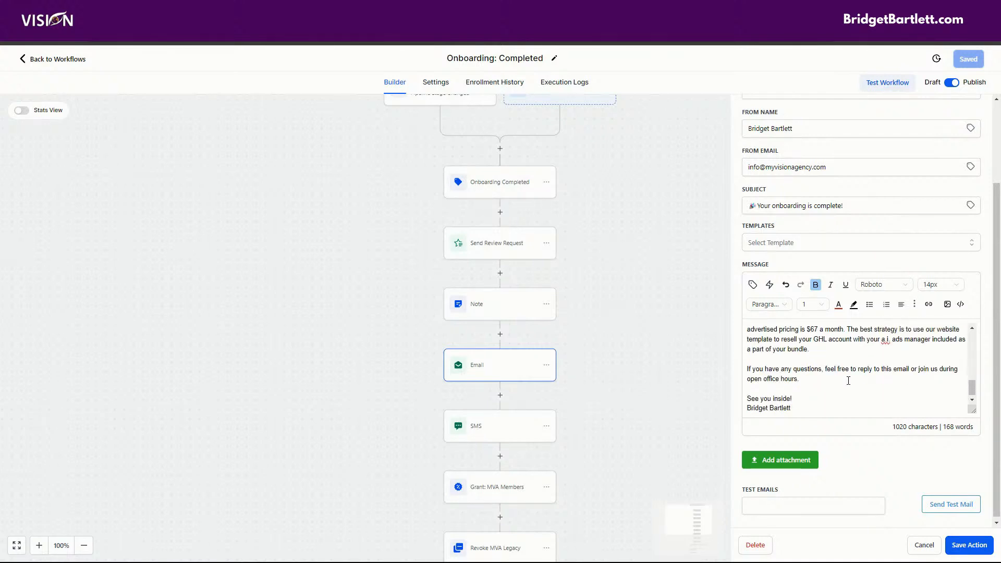
- Inspect the SMS, Grant: MVA Members, Revoke MVA Legacy and Remove Tag actions plus the final license branch, and leave the workflow
left_click(500, 420)
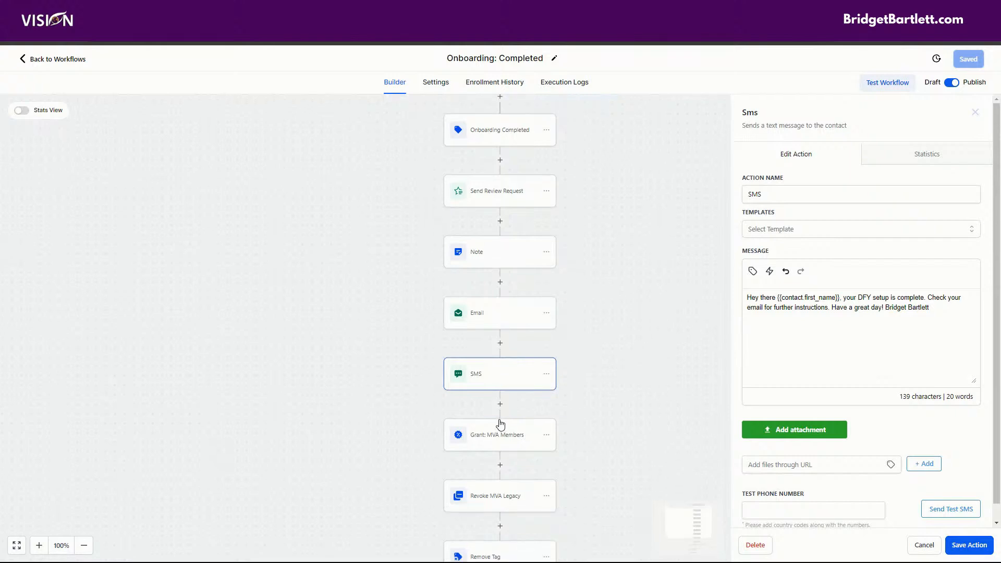
left_click(490, 438)
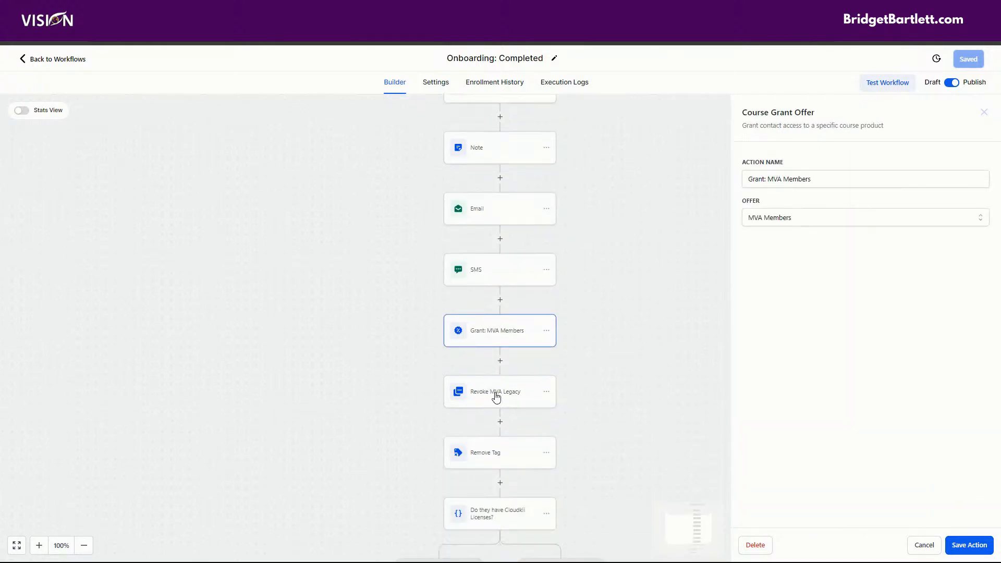
left_click(496, 397)
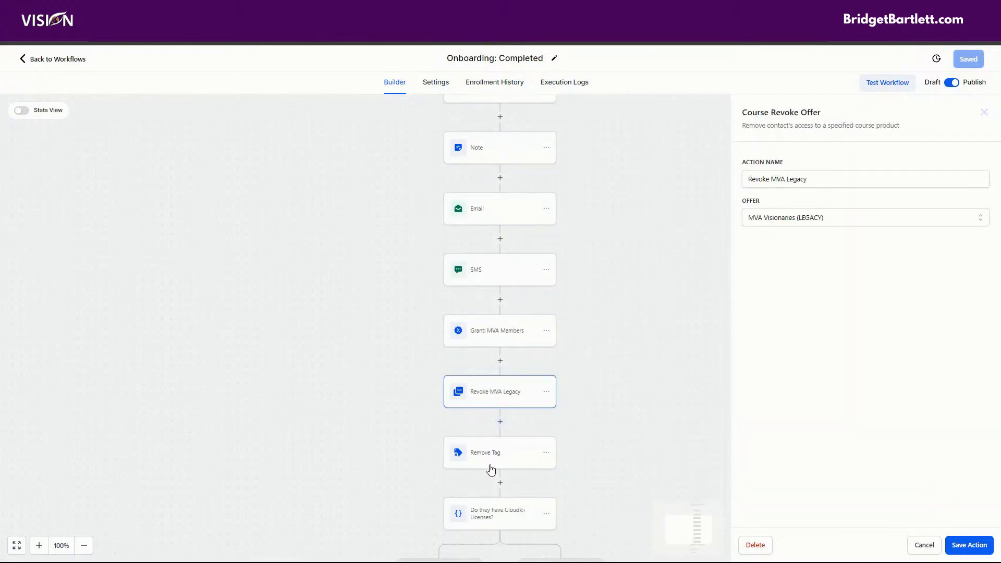
left_click(491, 467)
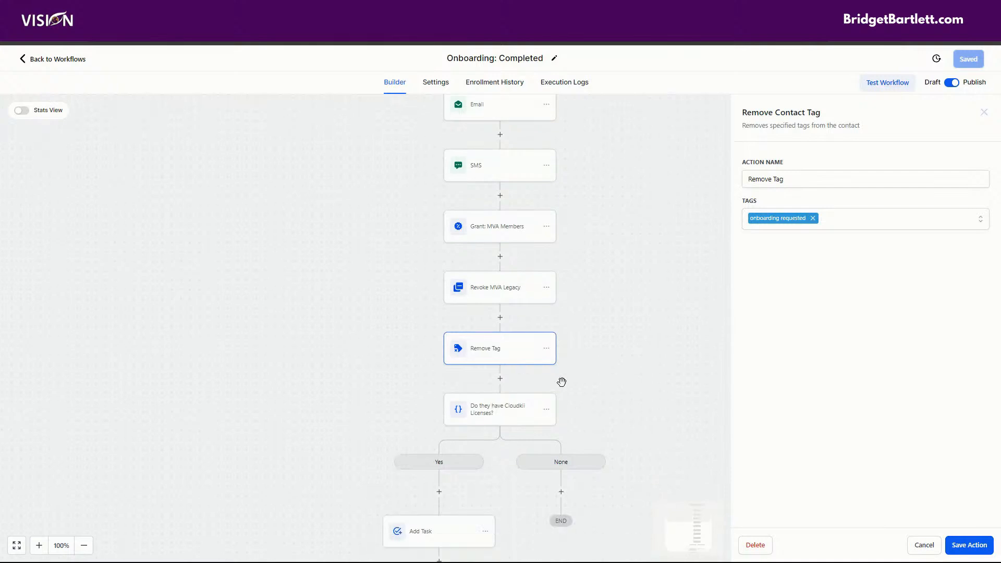
scroll(665, 450, "down", 3)
scroll(542, 396, "up", 1)
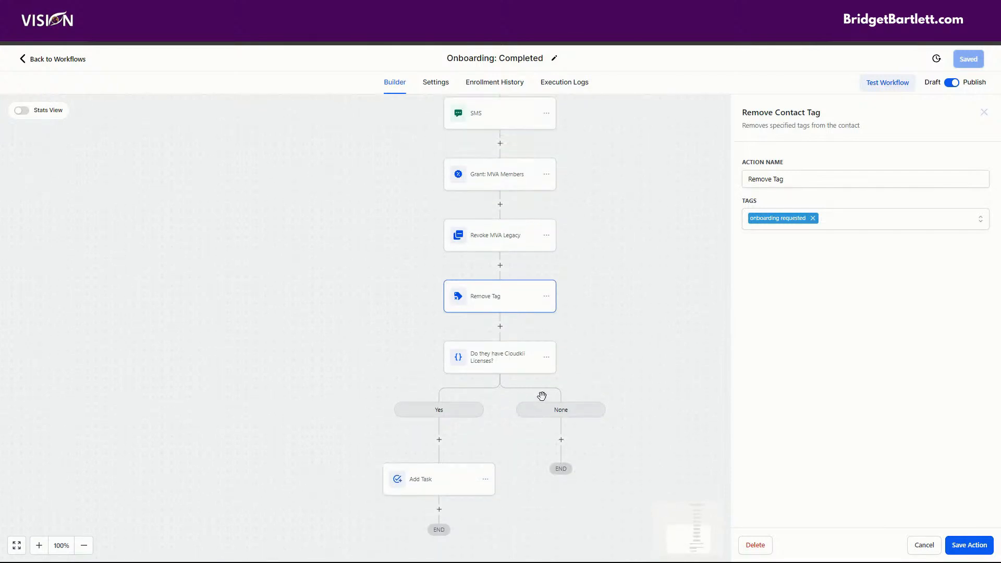
scroll(542, 397, "up", 5)
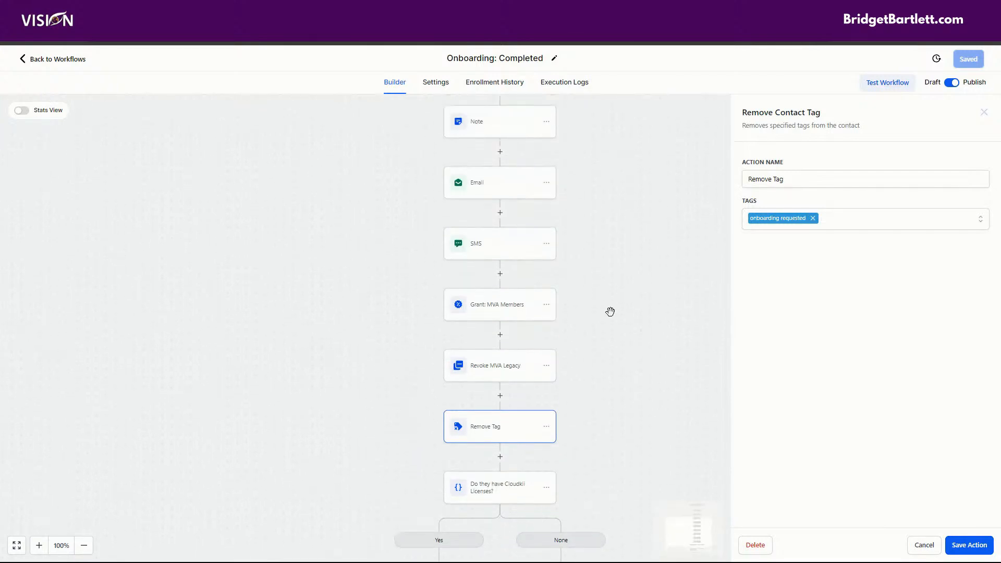
left_click(57, 60)
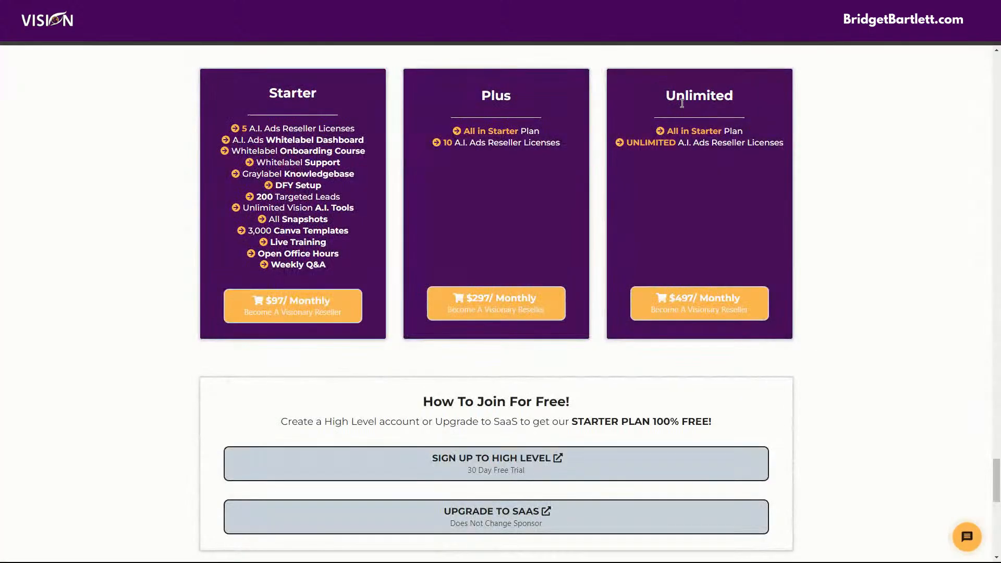
- Review the Visionary Reseller Program's Starter, Plus and Unlimited plans and the options to join for free
scroll(882, 268, "up", 1)
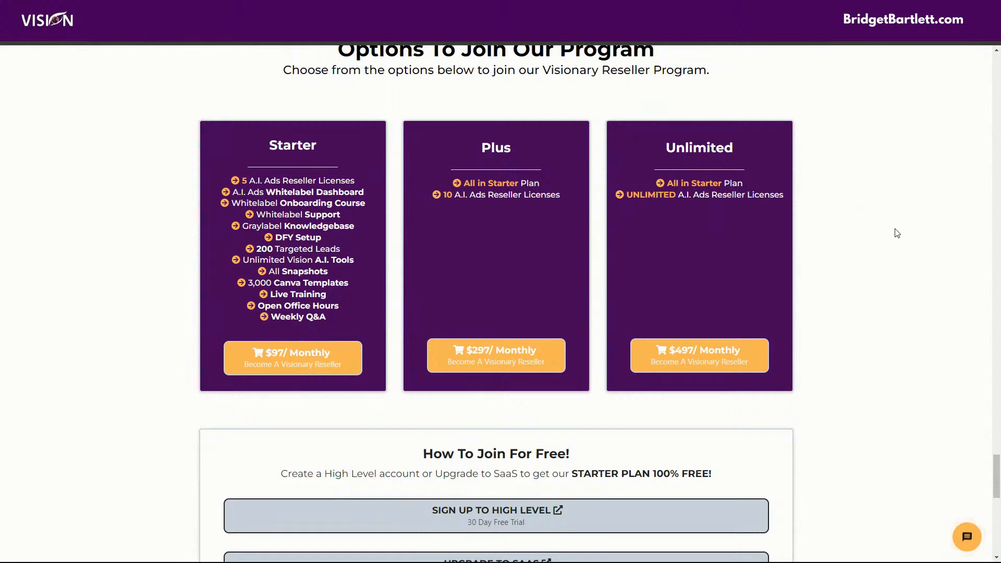
scroll(831, 298, "down", 1)
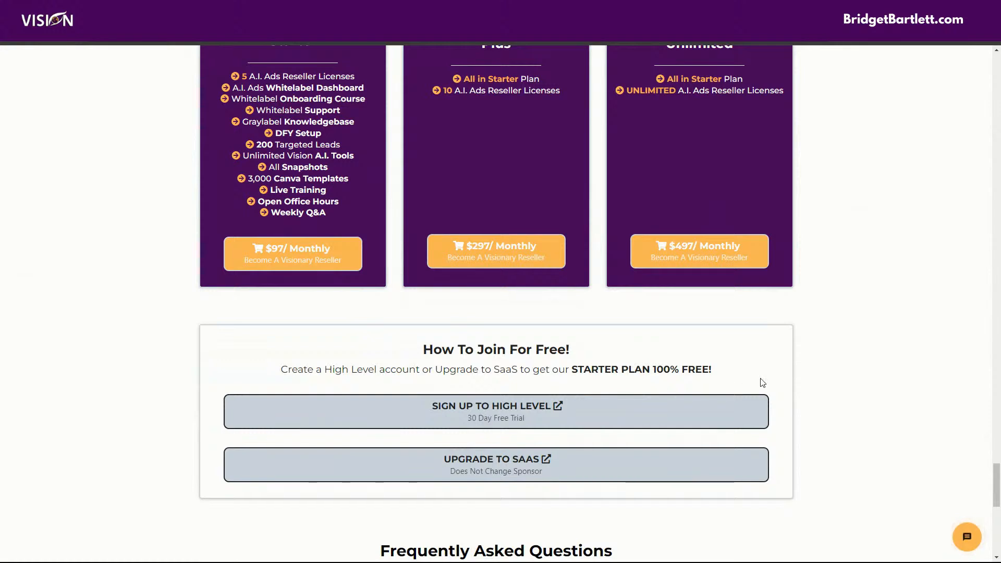
scroll(832, 358, "up", 1)
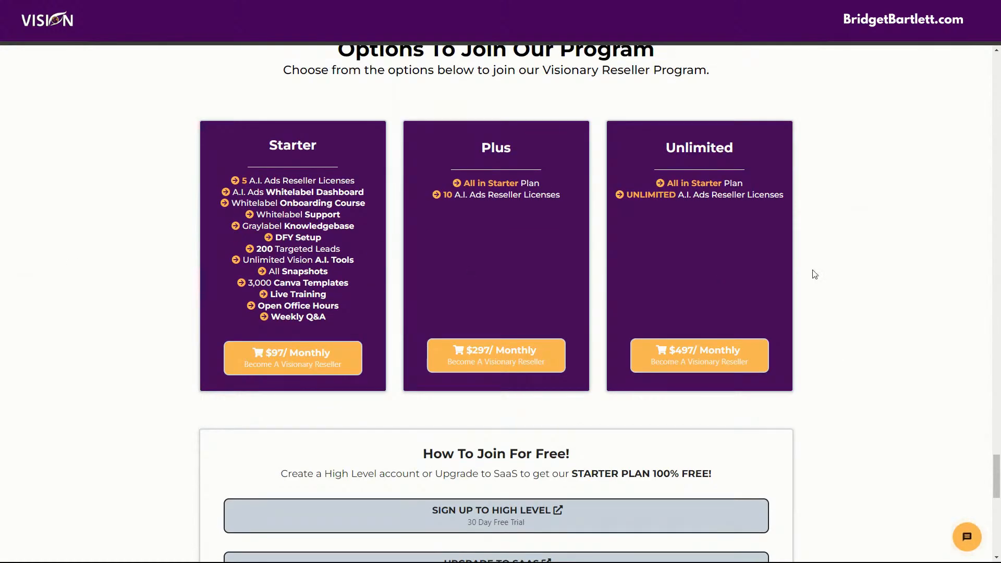